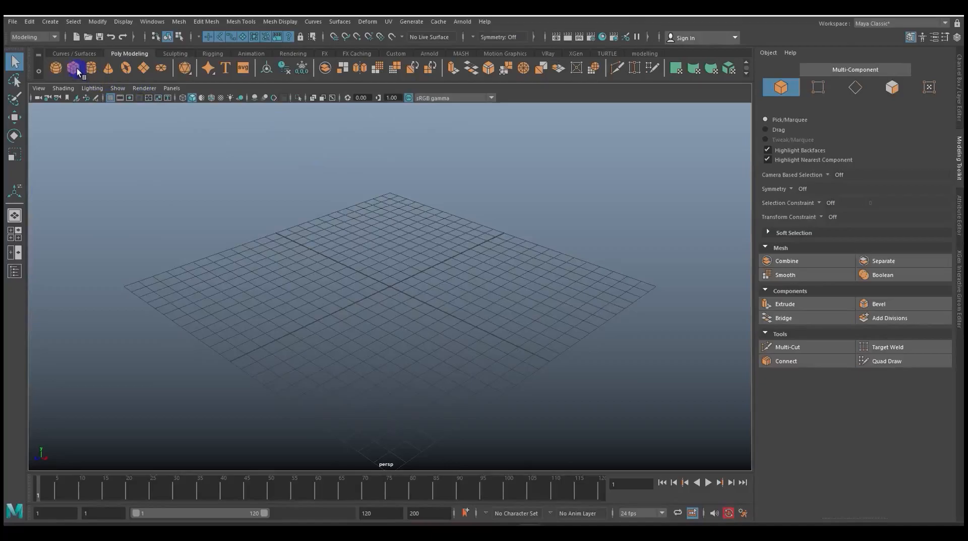
Create a polygon cube and extrude its top face upward by about 1.155
scroll(415, 279, "up", 5)
middle_click_drag(495, 265, 496, 287, "alt")
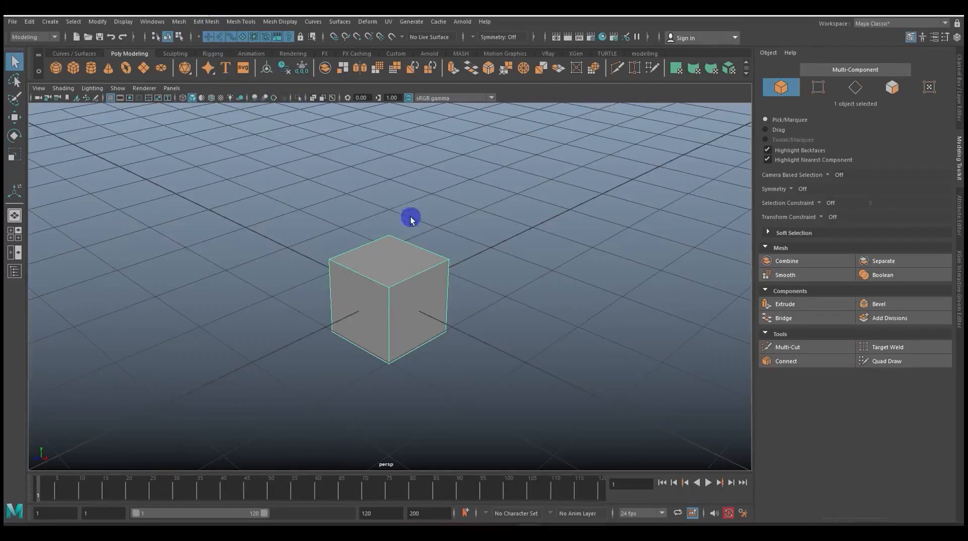
right_click_drag(393, 250, 398, 265)
left_click(399, 265)
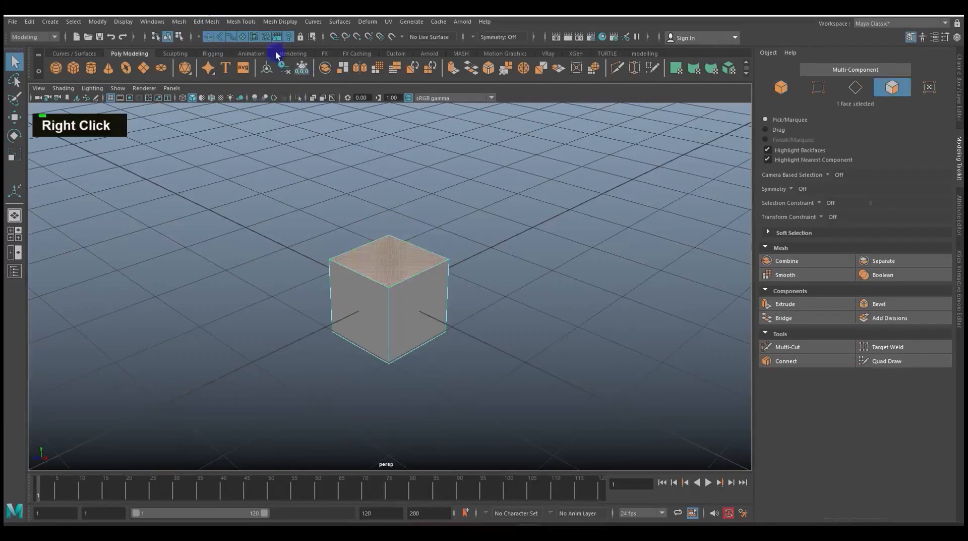
left_click(205, 22)
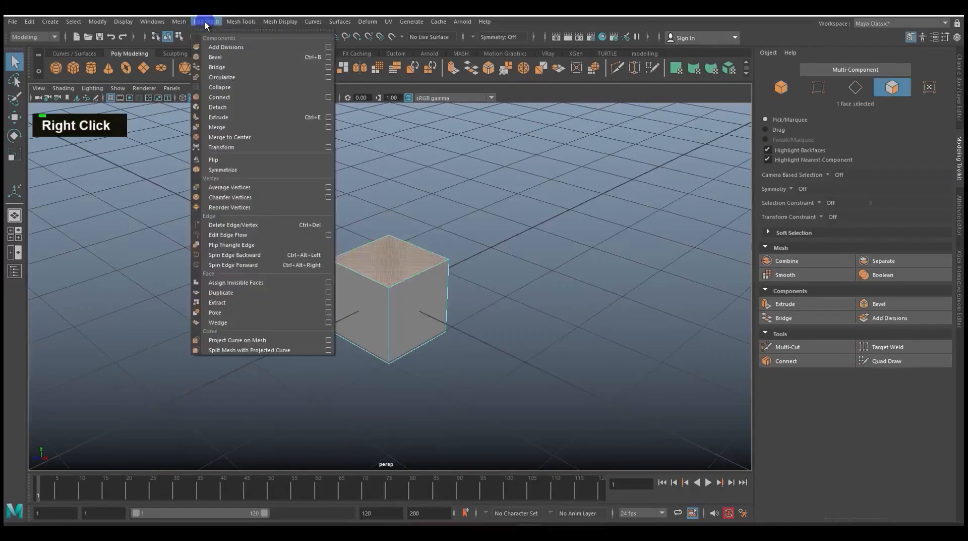
left_click(246, 117)
middle_click_drag(514, 270, 495, 304, "alt")
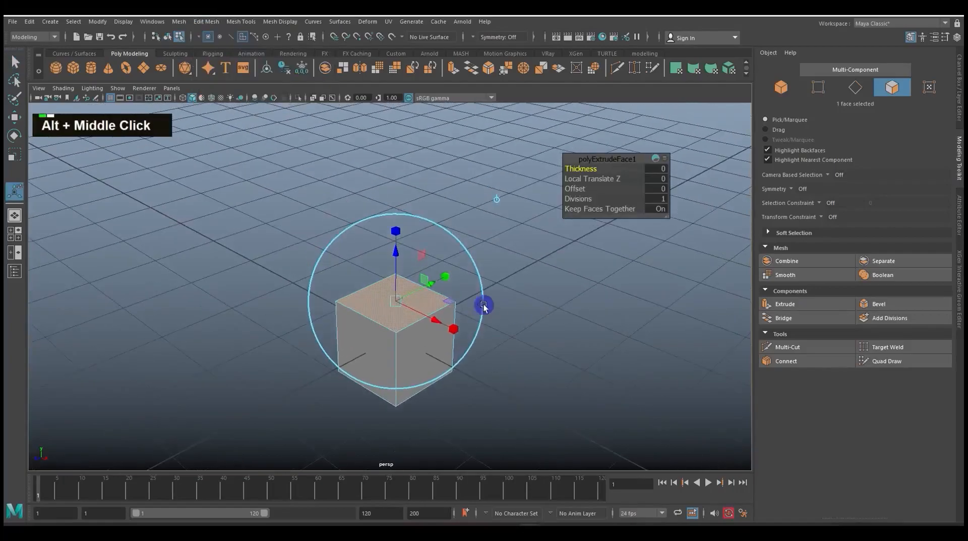
left_click_drag(399, 262, 398, 162)
Tilt the extruded top face and scale it up so the second section flares outward
left_click(448, 145)
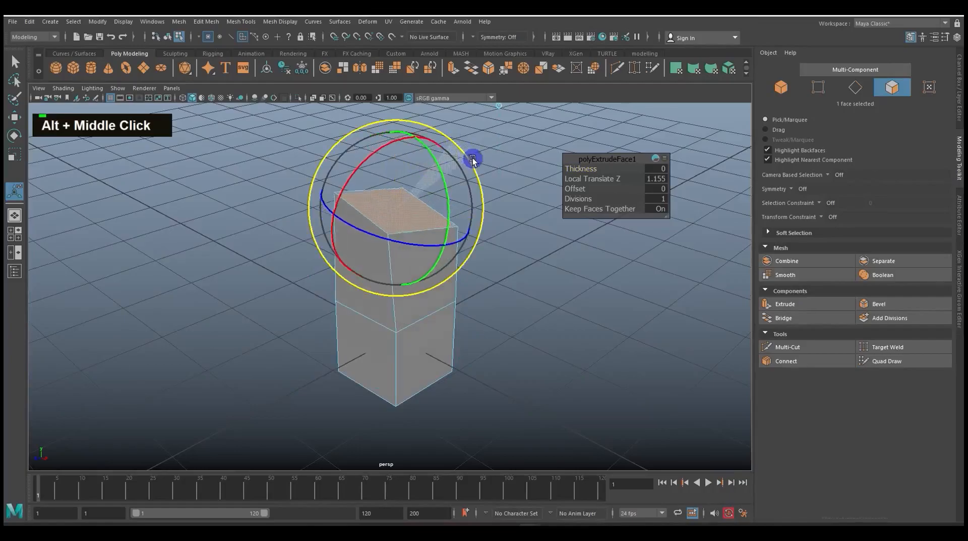
left_click_drag(472, 217, 532, 217)
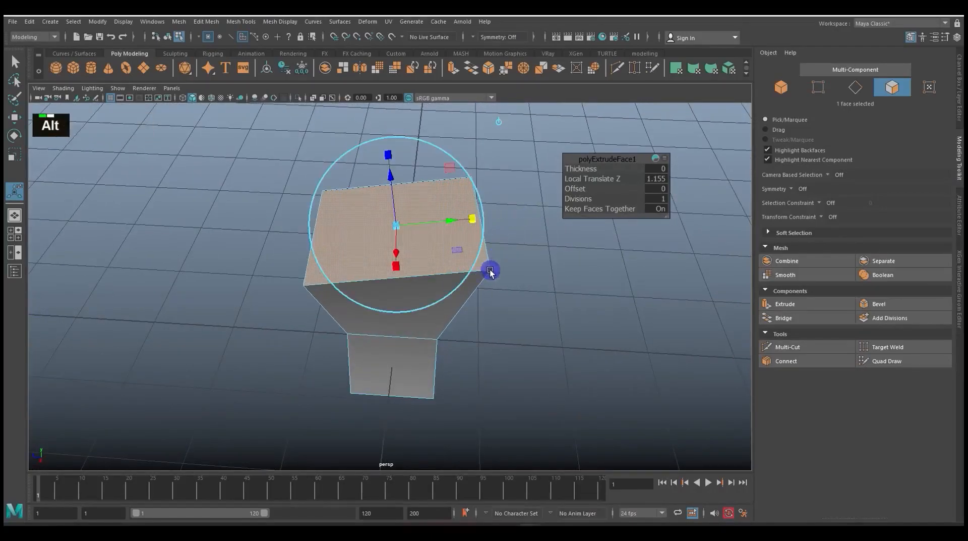
left_click_drag(492, 270, 519, 240, "alt")
middle_click_drag(518, 240, 512, 274, "alt")
left_click_drag(513, 274, 480, 305, "alt")
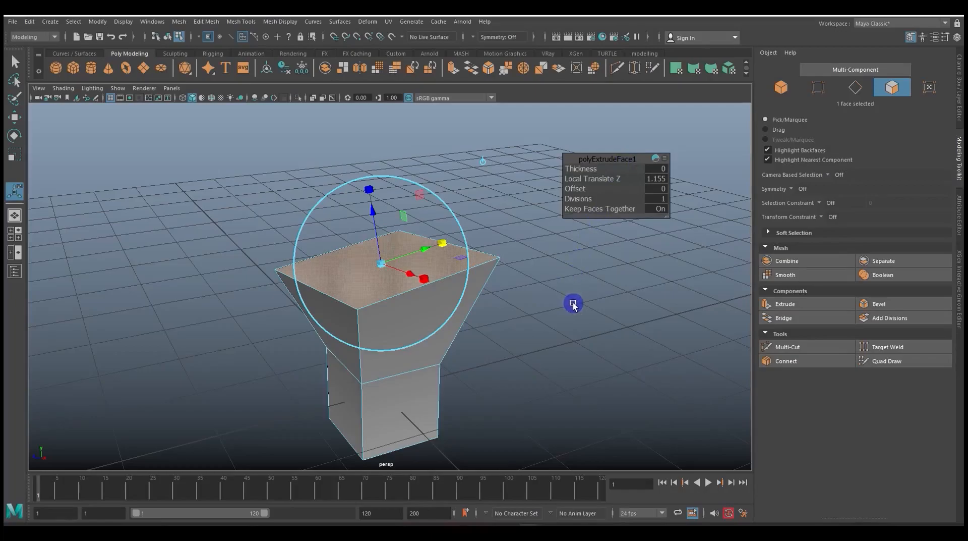
left_click(545, 318)
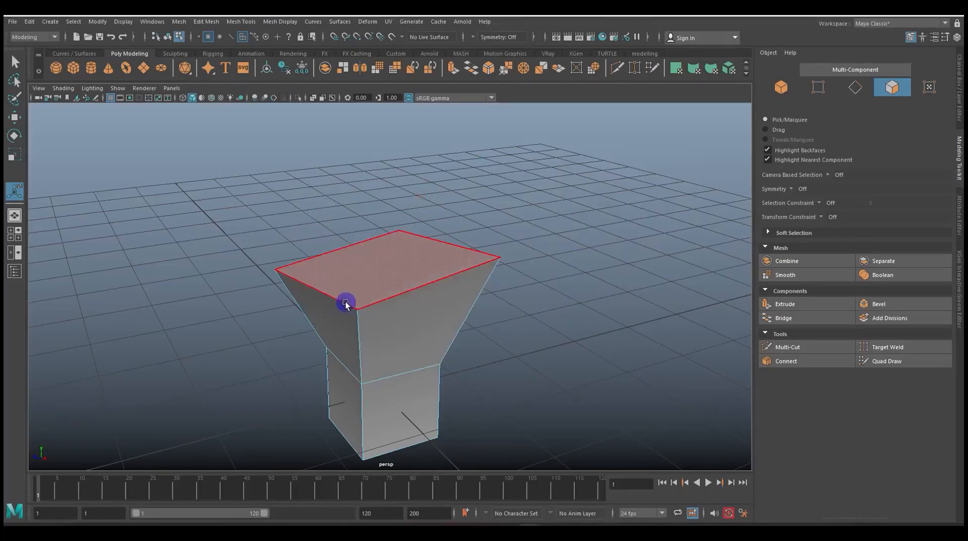
Extrude the tilted top face along its normal by about 1.464 to add another section
left_click(398, 268)
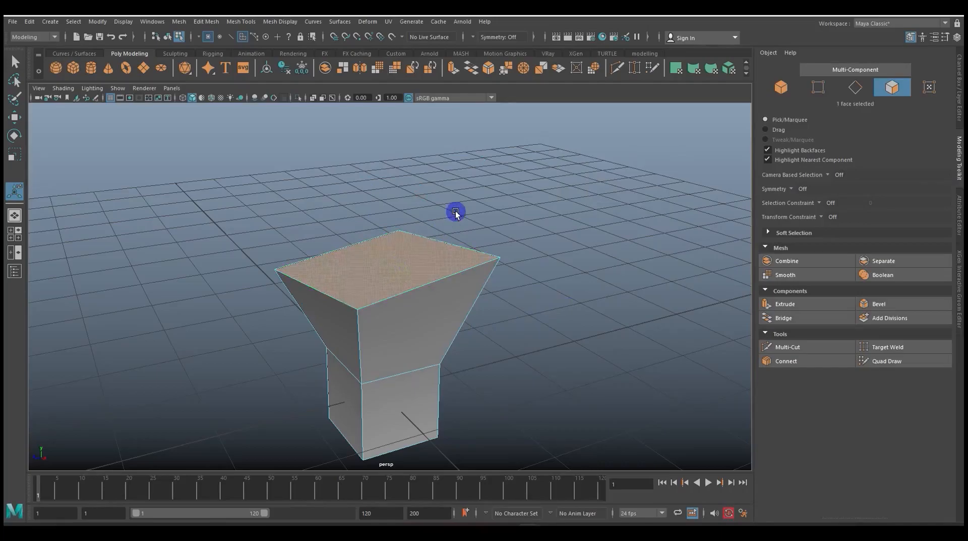
key("shift")
right_click(410, 266, "shift")
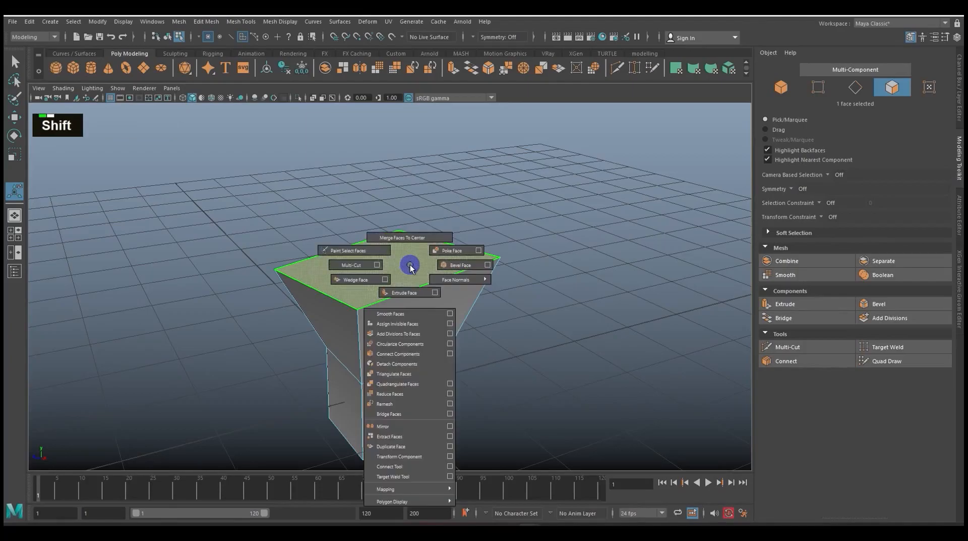
left_click(411, 294)
left_click_drag(368, 202, 357, 143)
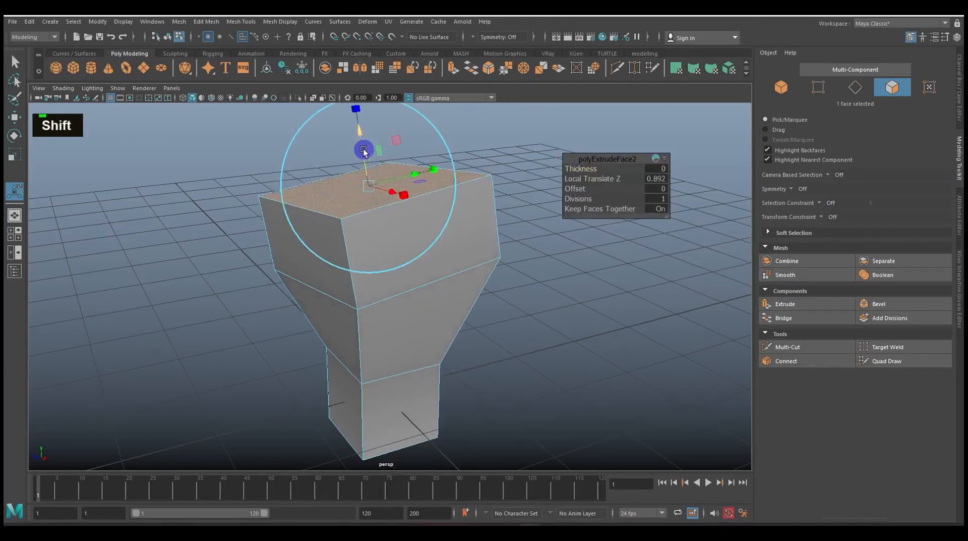
middle_click_drag(430, 246, 440, 320, "alt")
middle_click_drag(376, 229, 357, 180, "alt")
left_click_drag(358, 180, 359, 159)
left_click_drag(460, 274, 516, 290, "alt")
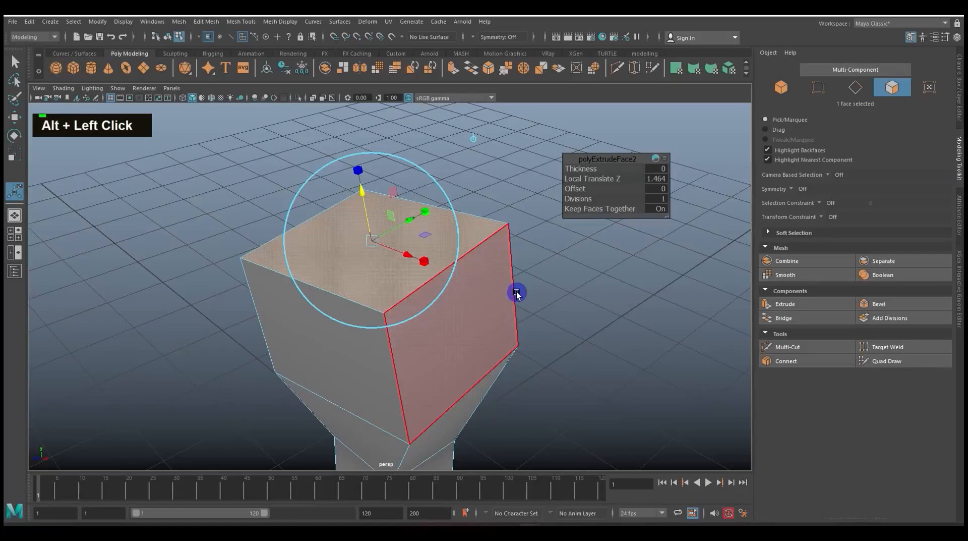
Extrude the top face upward once more to stack a further block on the column
left_click(958, 158)
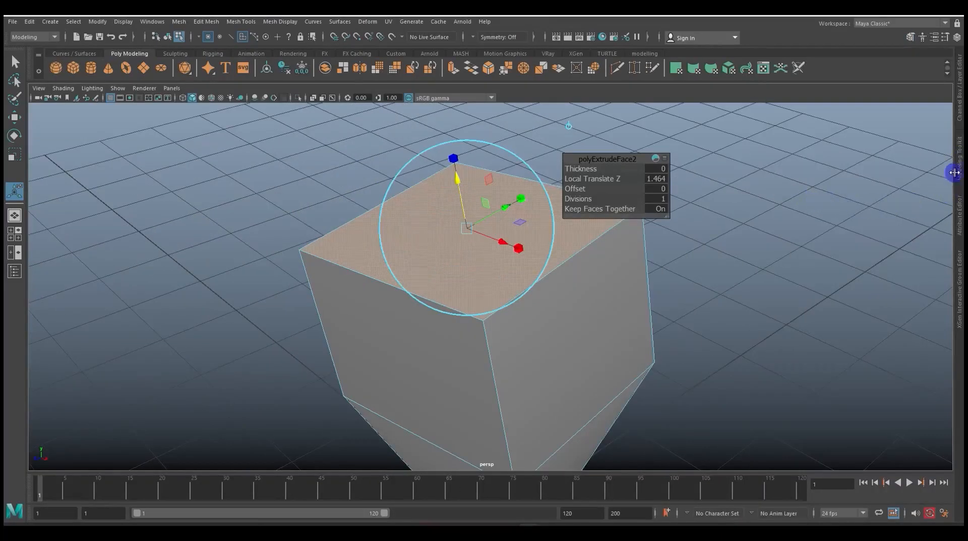
left_click(960, 169)
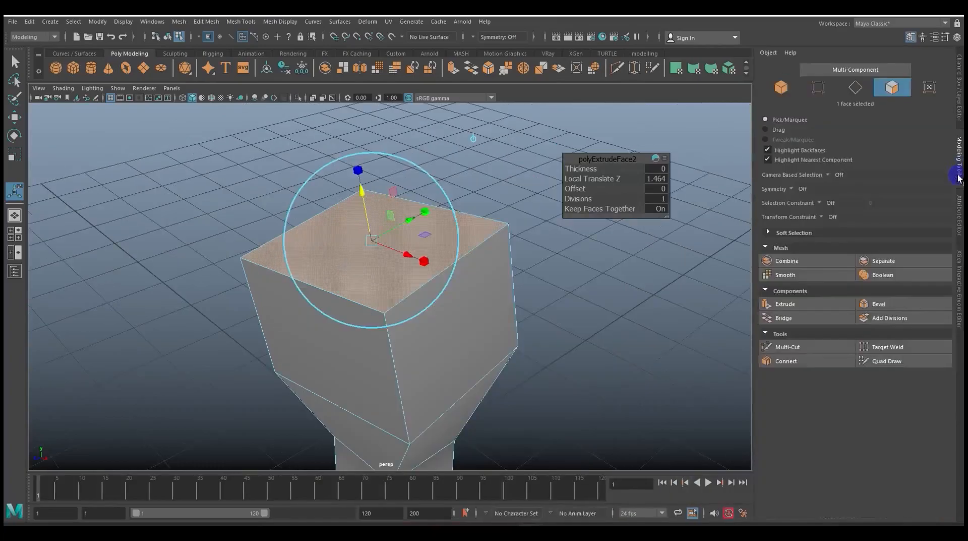
left_click(804, 309)
middle_click_drag(641, 295, 639, 350, "alt")
left_click_drag(359, 247, 313, 141)
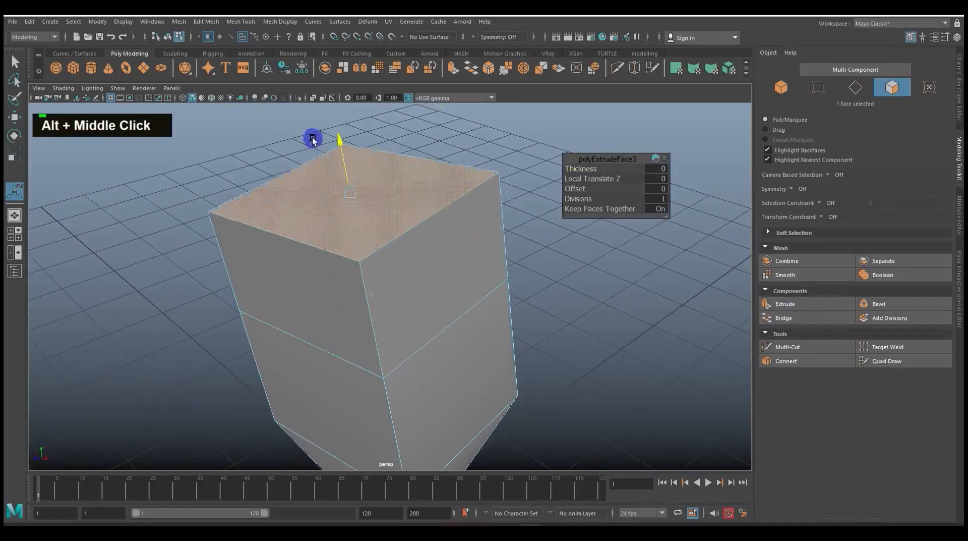
scroll(392, 238, "down", 3)
middle_click_drag(391, 237, 410, 193, "alt")
Extrude the side face just above the flared section outward by about 2 to form a side arm
left_click(434, 277)
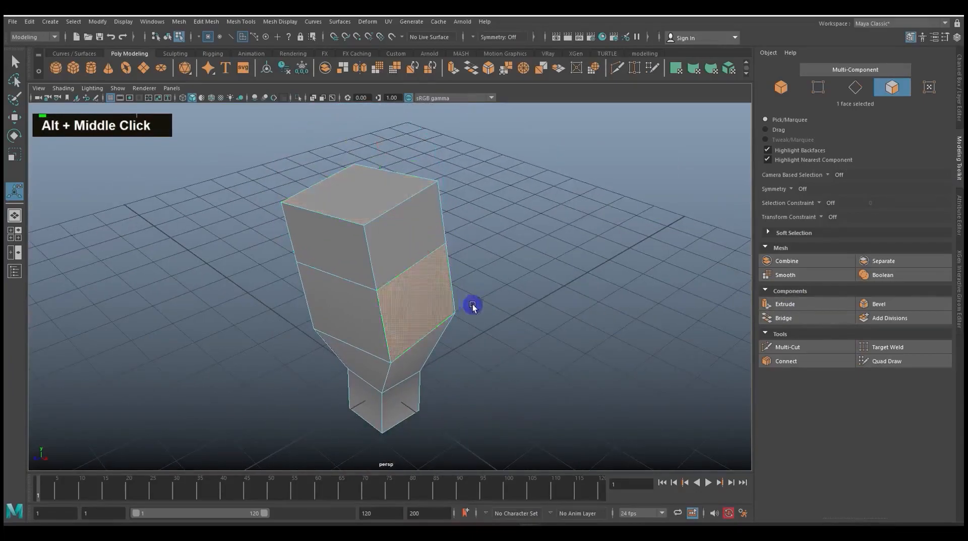
left_click(766, 305)
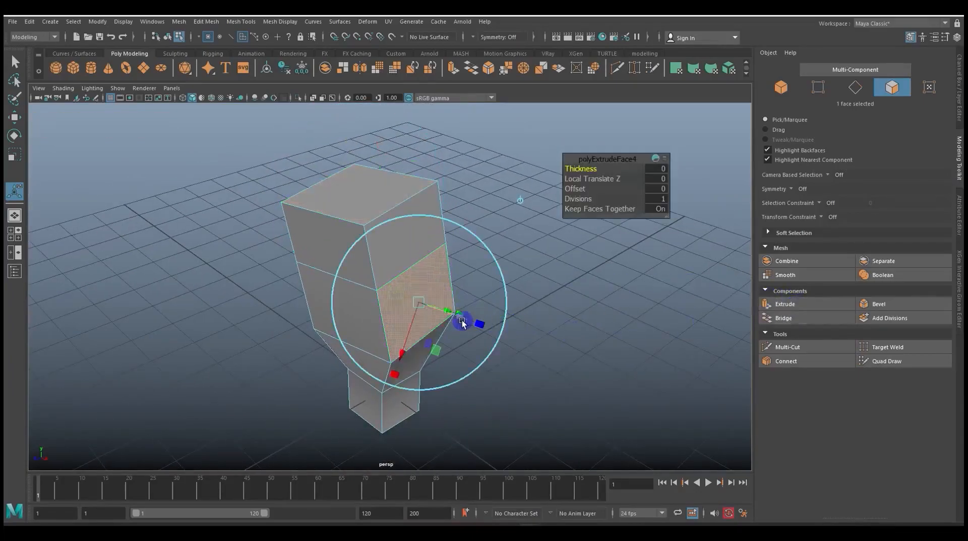
left_click_drag(465, 320, 555, 328)
left_click_drag(464, 309, 483, 284, "alt")
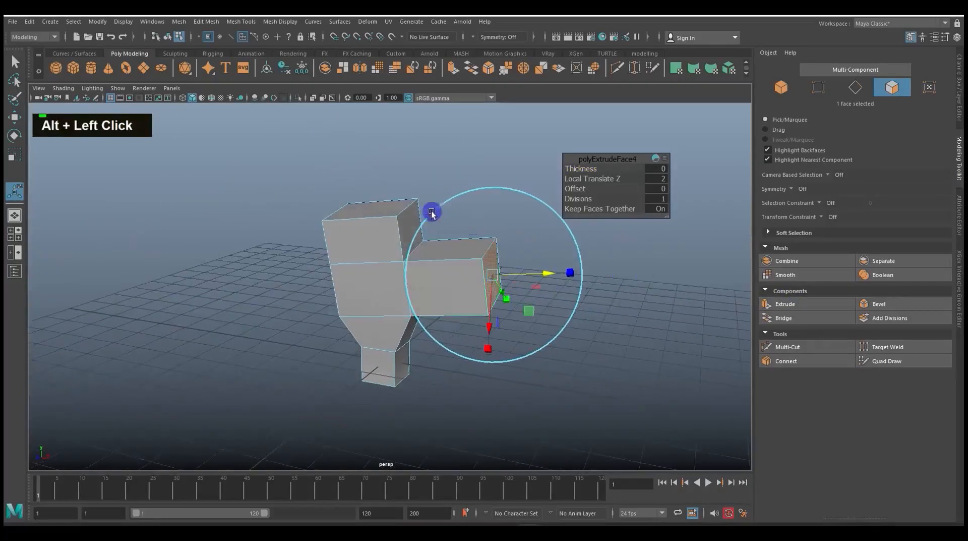
Extrude the column's top face upward by about 2.128
left_click(384, 210)
left_click_drag(422, 199, 421, 209, "alt")
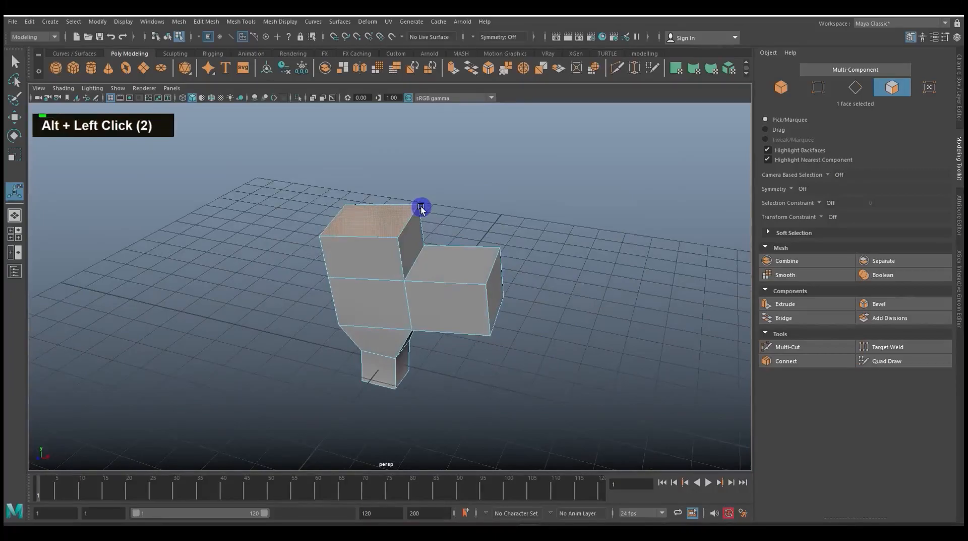
key("ctrl+e")
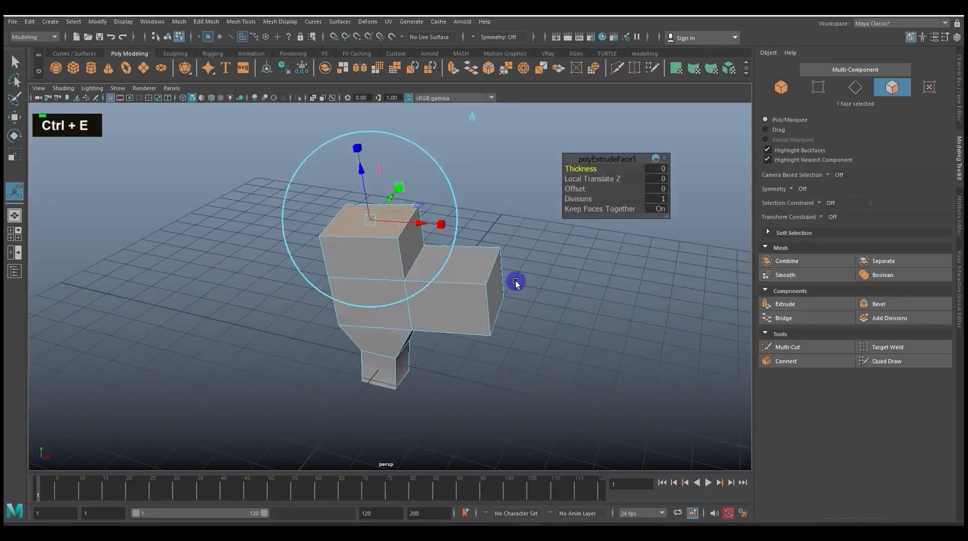
middle_click_drag(525, 283, 536, 346, "alt")
scroll(536, 344, "up", 3, "alt")
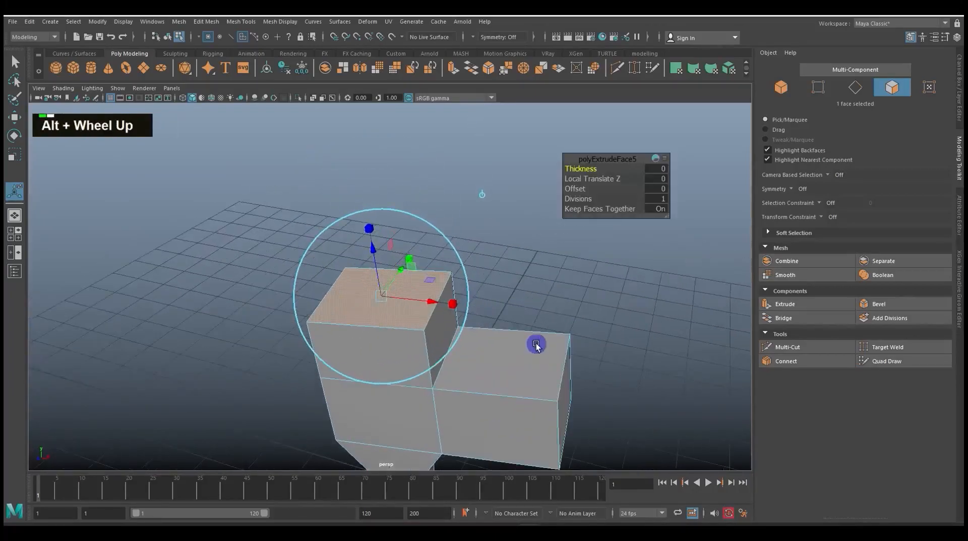
left_click_drag(369, 228, 343, 135)
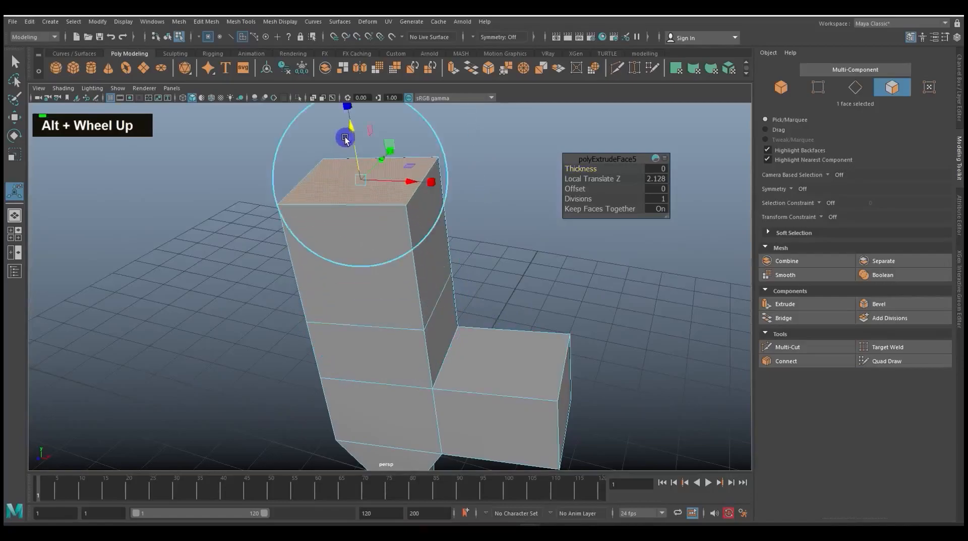
Extrude the side face of the uppermost block outward by about 1.313, above the lower arm
left_click(446, 258)
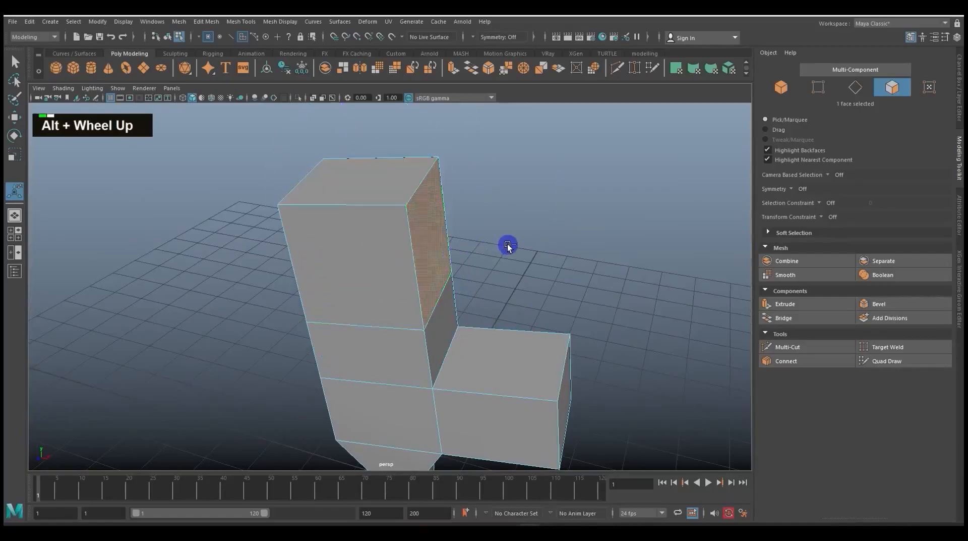
key("ctrl+e")
left_click_drag(506, 243, 583, 258)
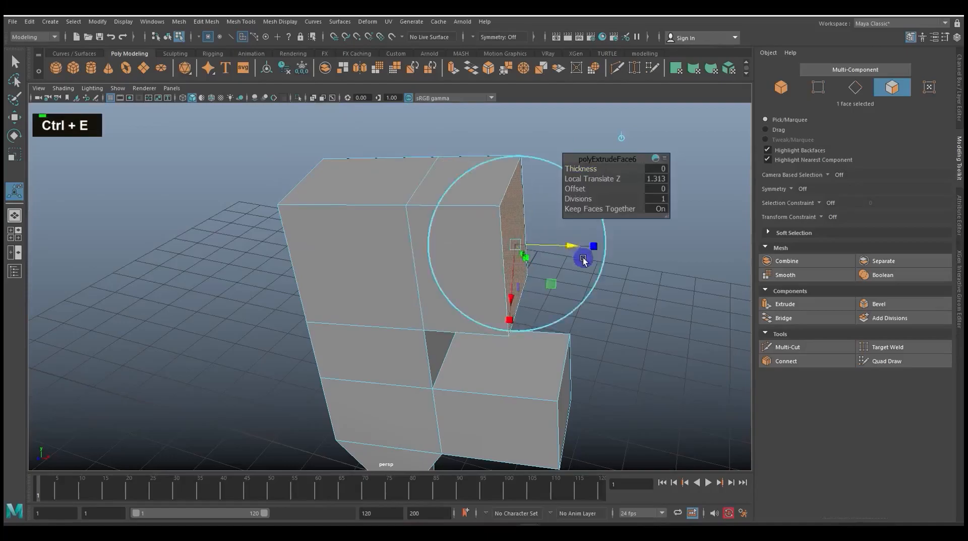
scroll(584, 258, "down", 2)
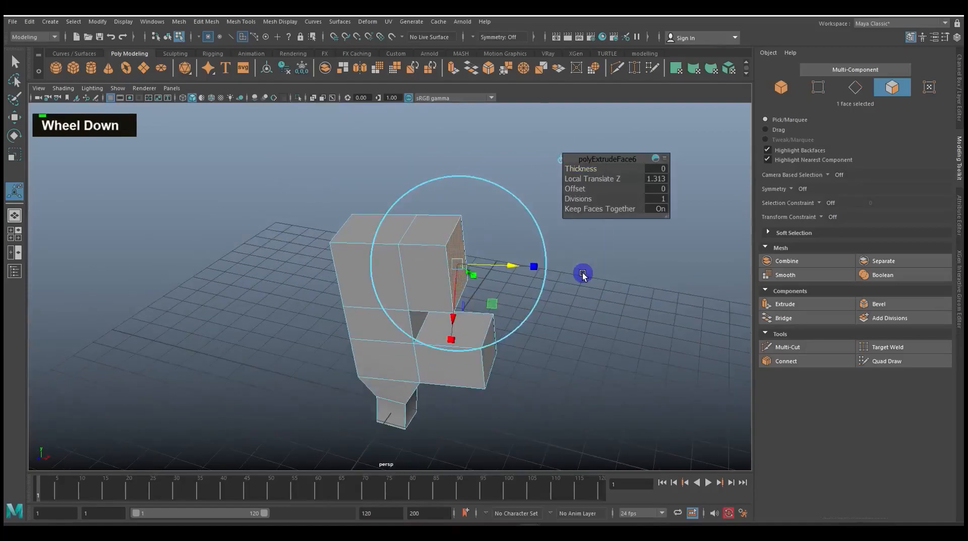
left_click_drag(568, 297, 564, 294, "alt")
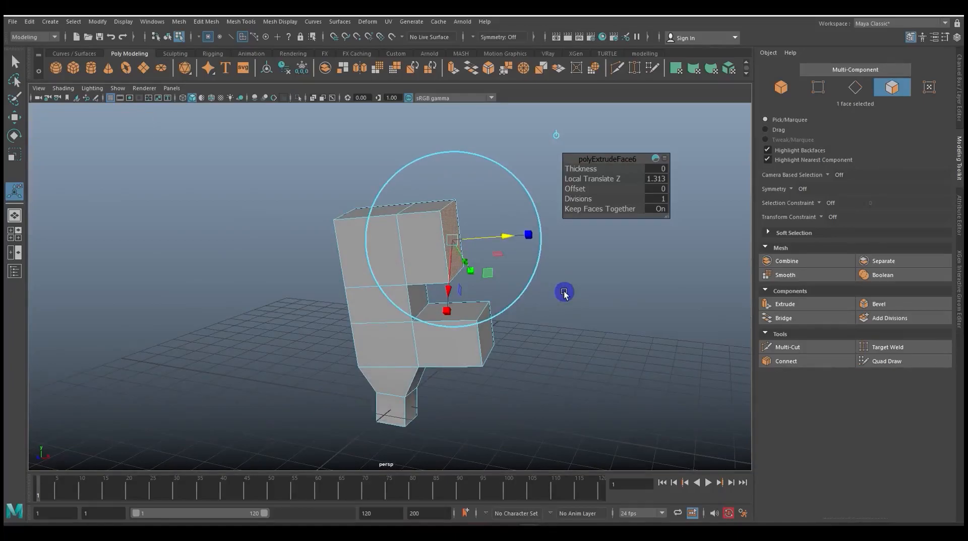
Extend the upper arm in full-screen view by extruding its end face about 3.197, and restore the standard layout
key("ctrl+space")
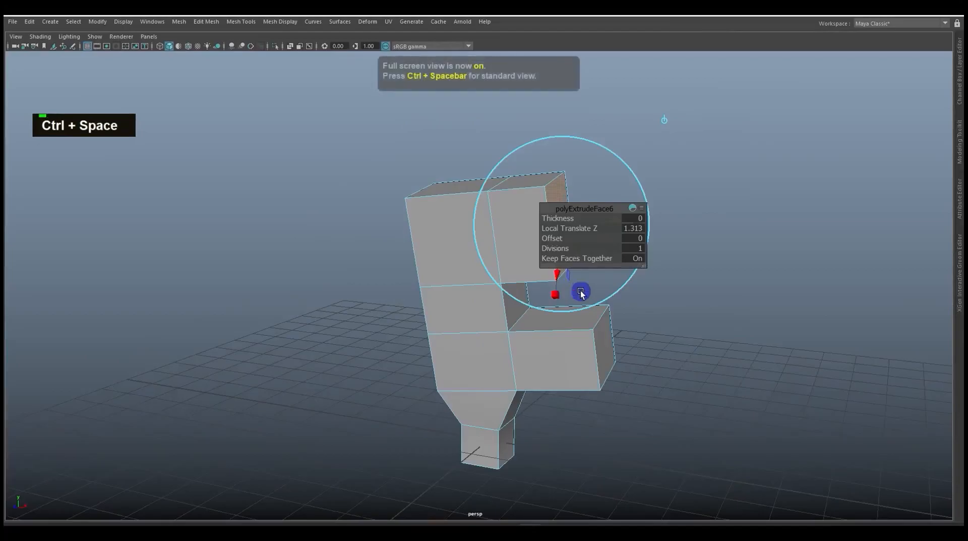
middle_click_drag(684, 314, 540, 255, "alt")
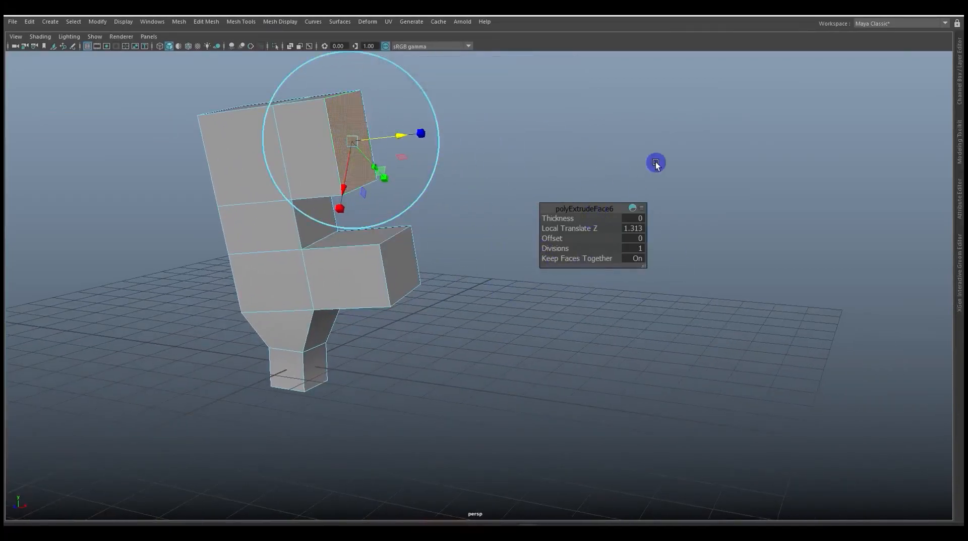
key("space")
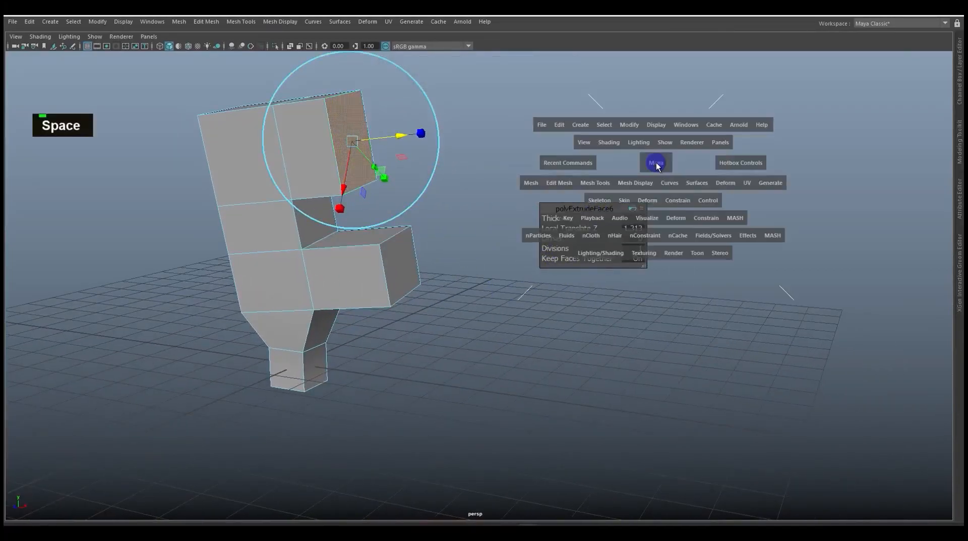
left_click(560, 184)
left_click(571, 281)
left_click_drag(400, 137, 540, 140)
scroll(555, 238, "down", 3)
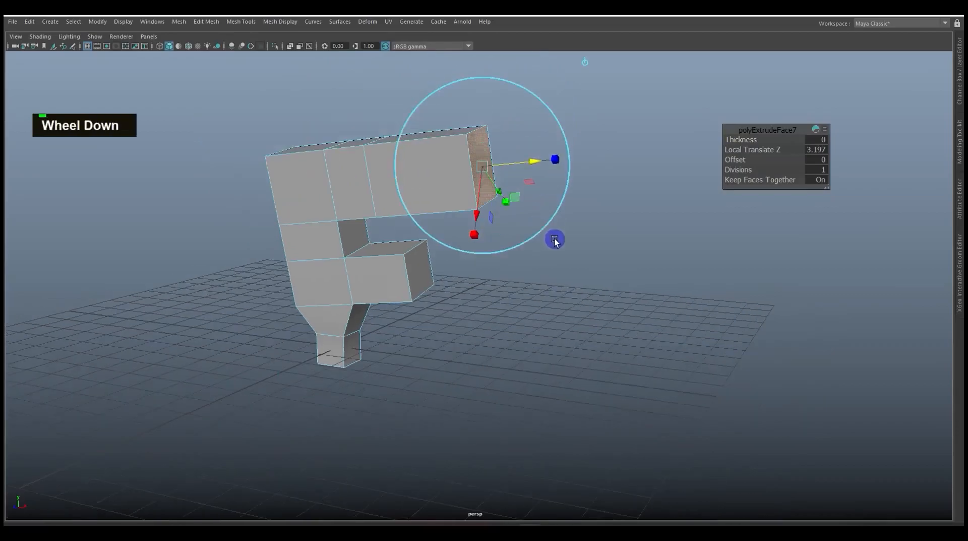
left_click_drag(603, 240, 591, 262, "alt")
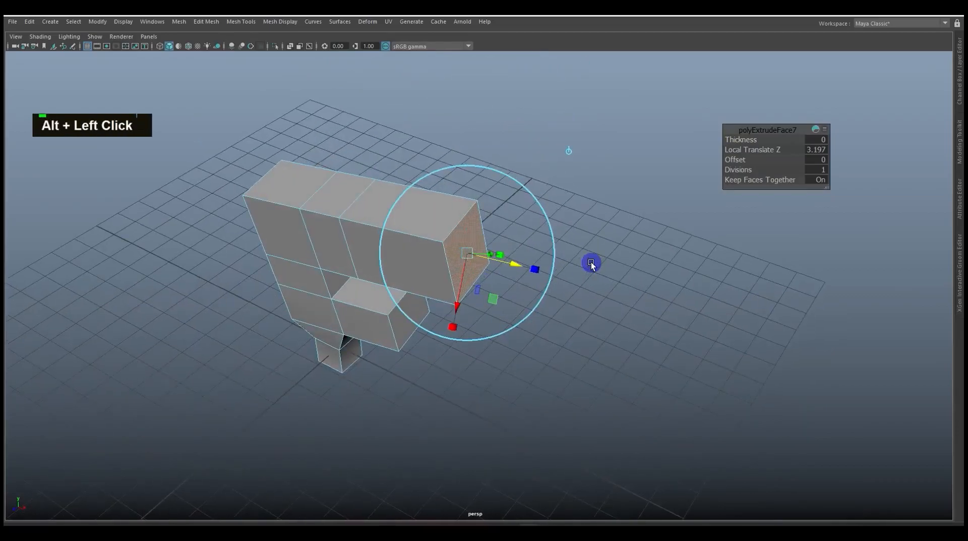
key("ctrl+space")
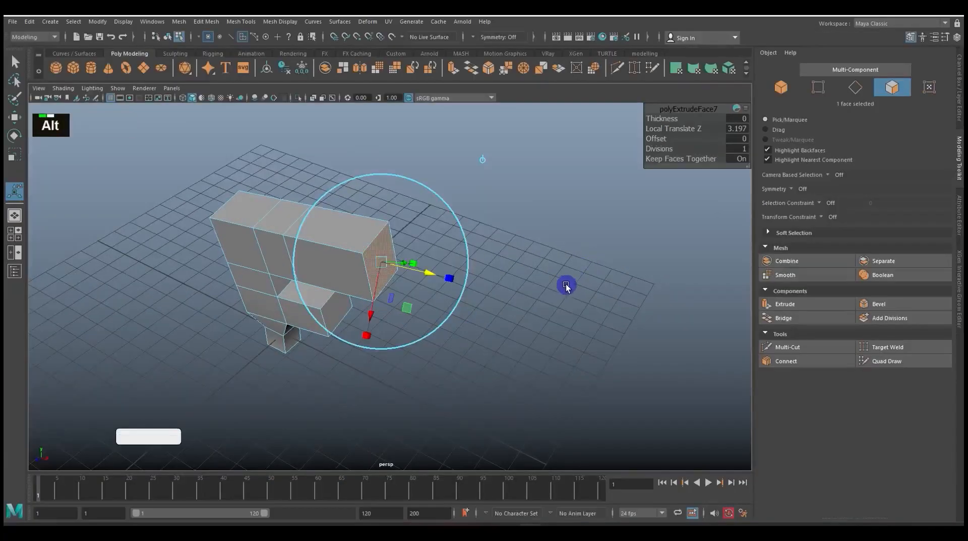
Extrude the top face of the upper arm's narrow middle section straight up with the Move tool
left_click_drag(567, 282, 566, 270, "alt")
scroll(510, 291, "up", 3, "alt")
middle_click_drag(488, 261, 536, 343, "alt")
left_click_drag(536, 343, 479, 306, "alt")
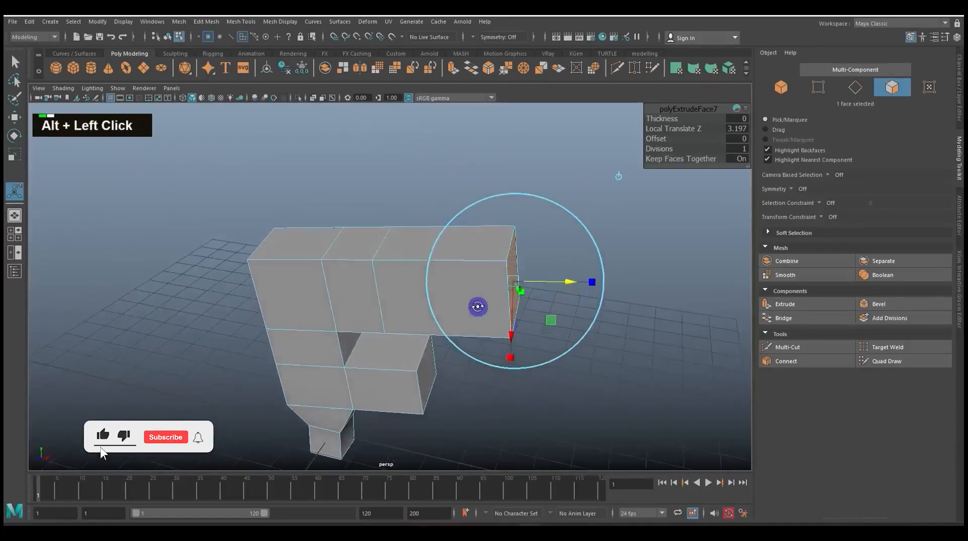
left_click(373, 247)
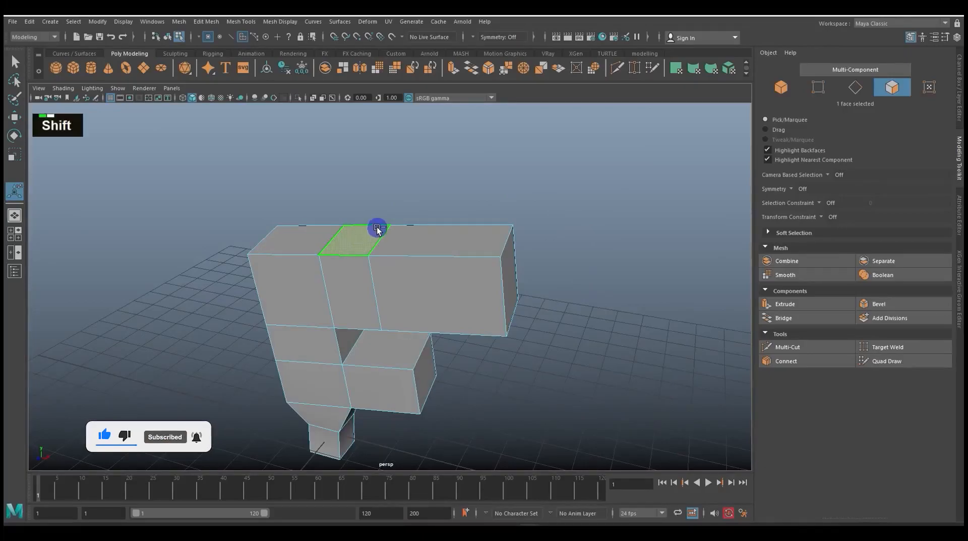
key("w")
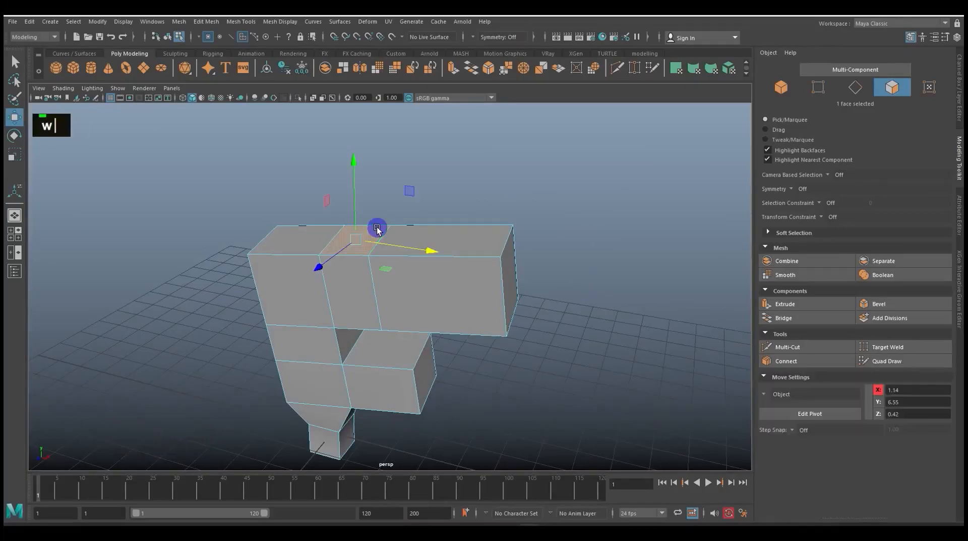
left_click_drag(357, 201, 346, 101, "shift")
Extrude the upper arm's end face outward with the Move tool, and extrude the new end block's top face upward
left_click(514, 271)
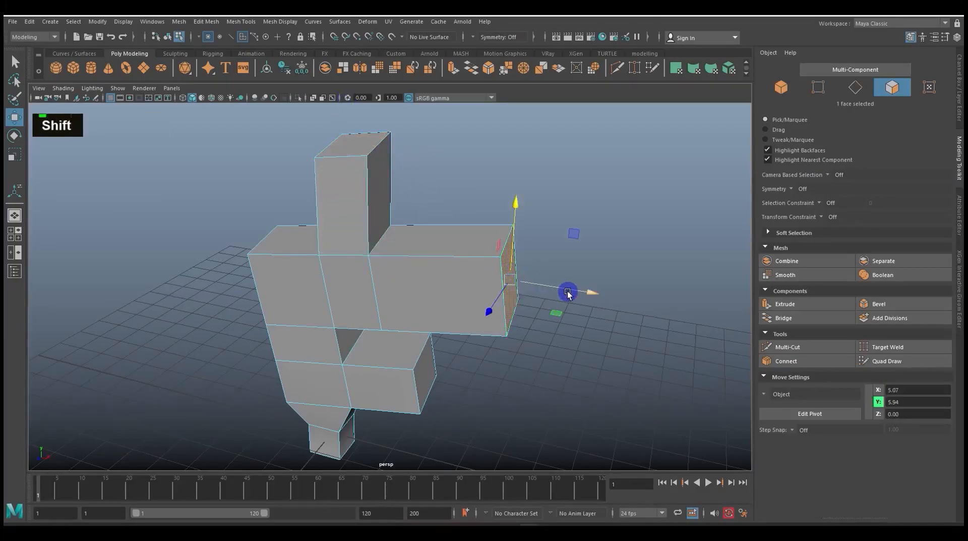
left_click_drag(568, 292, 706, 294, "shift")
left_click(563, 244)
left_click_drag(574, 201, 599, 119, "shift")
Open the Rotate tool's settings and examine the Smart Duplicate options for extruding components and duplicating objects
scroll(598, 298, "down", 3)
left_click_drag(597, 298, 630, 292, "alt")
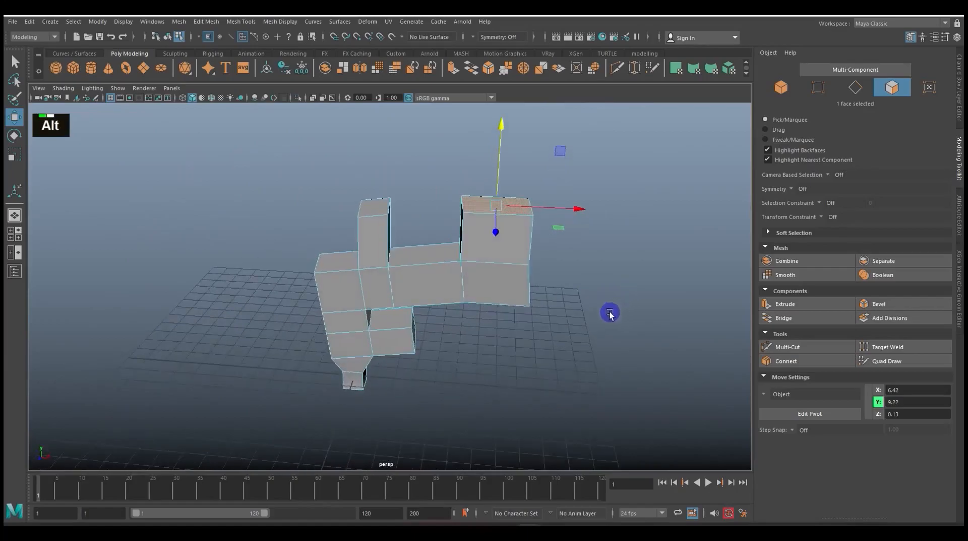
scroll(600, 320, "up", 3)
scroll(586, 326, "down", 1)
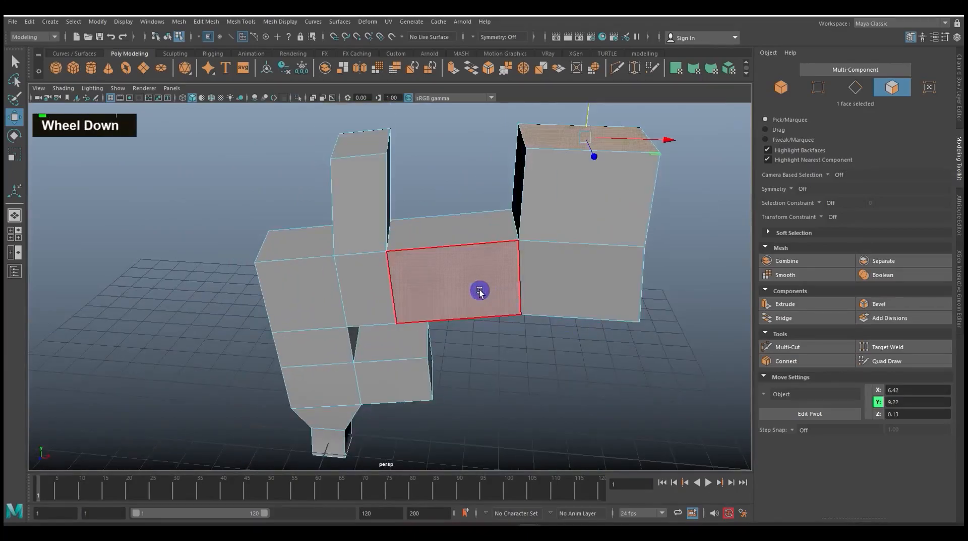
left_click_drag(504, 298, 553, 300, "alt")
scroll(547, 304, "up", 2, "alt")
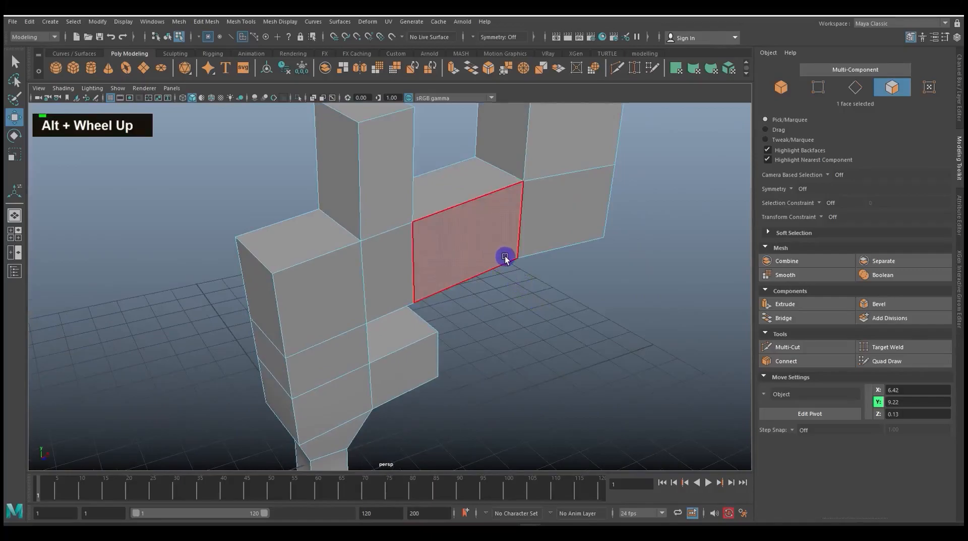
double_click(16, 138)
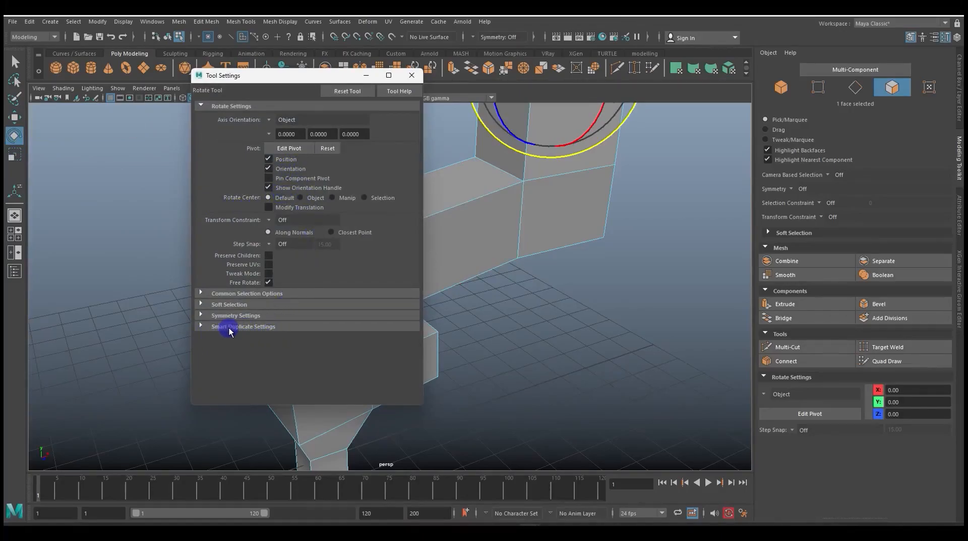
left_click(201, 326)
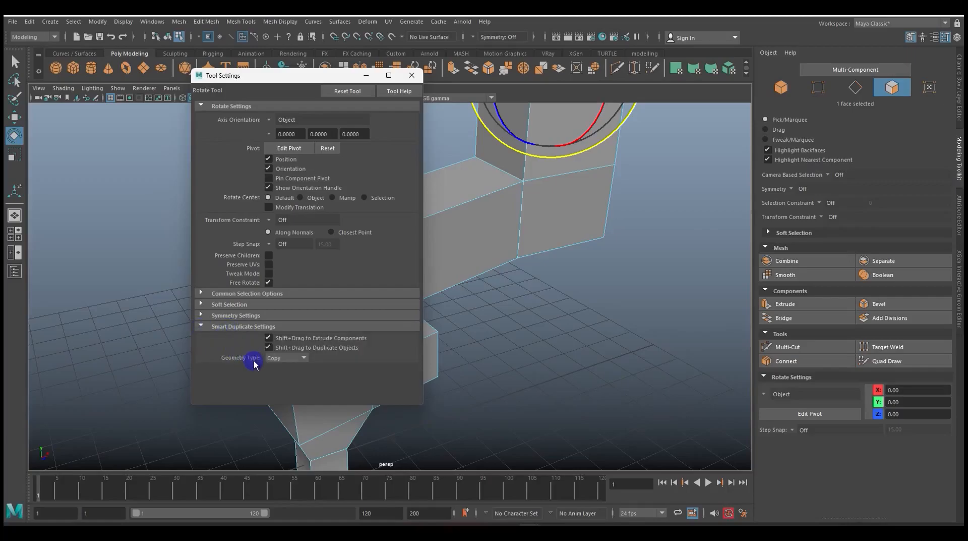
scroll(254, 360, "down", 1)
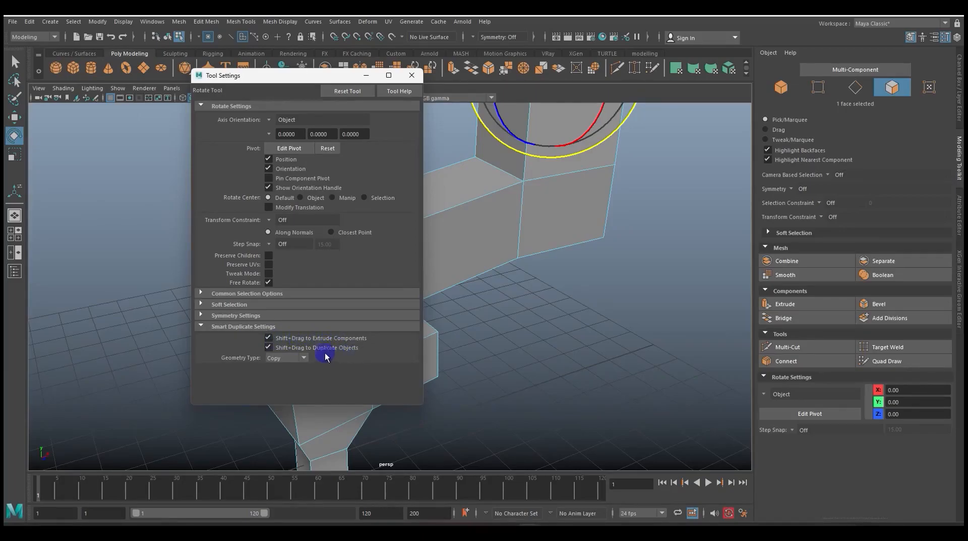
double_click(269, 338)
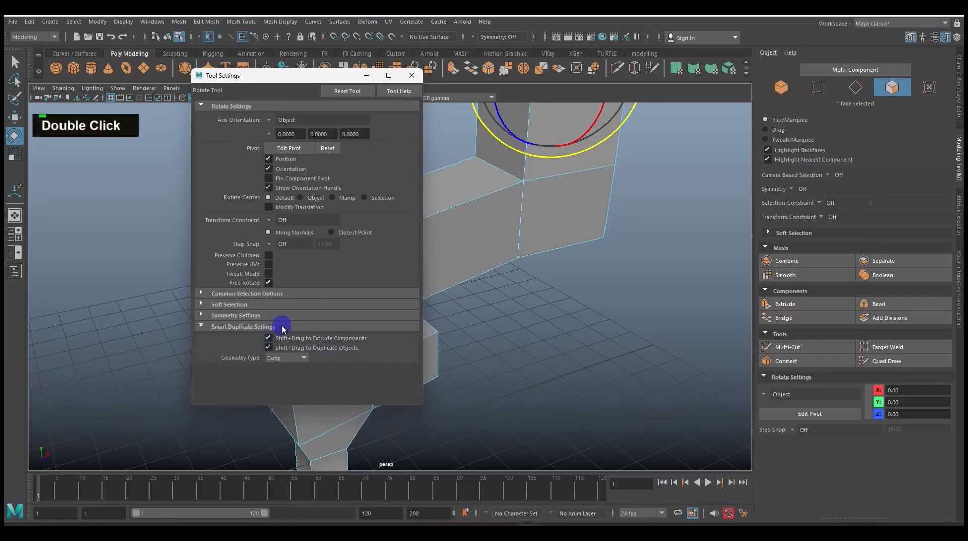
left_click_drag(298, 75, 205, 145)
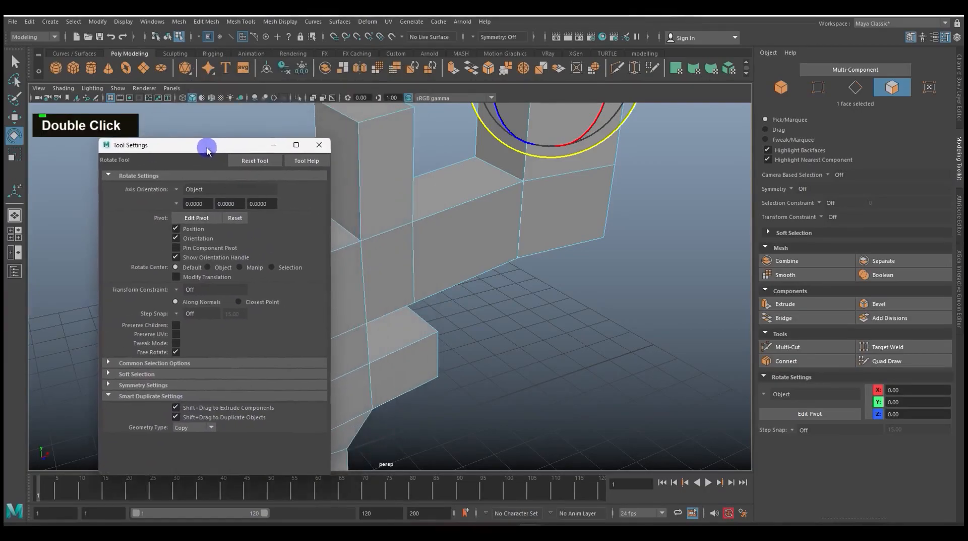
Select the front face of the upper arm's long section and grab its outward Z axis with the Move tool
left_click(457, 258)
key("w")
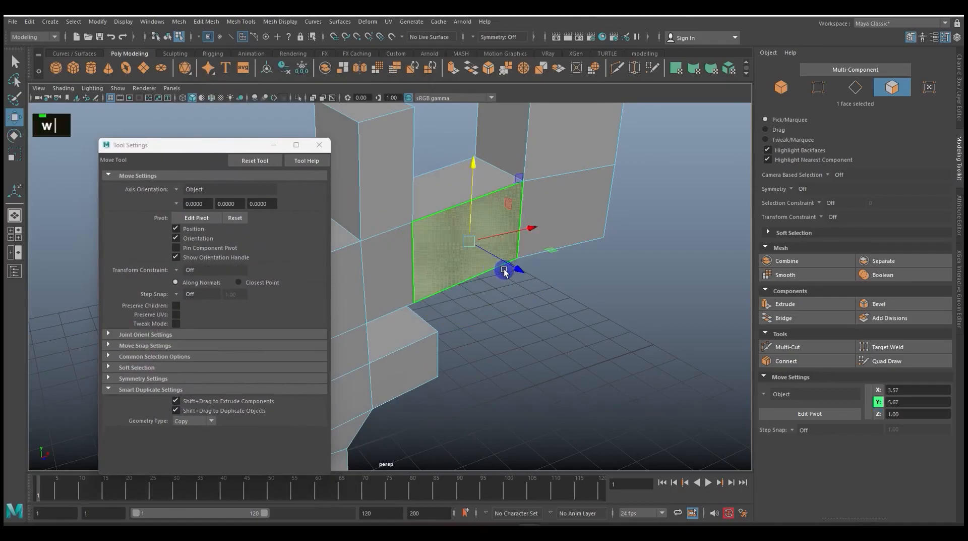
left_click(512, 267, "shift")
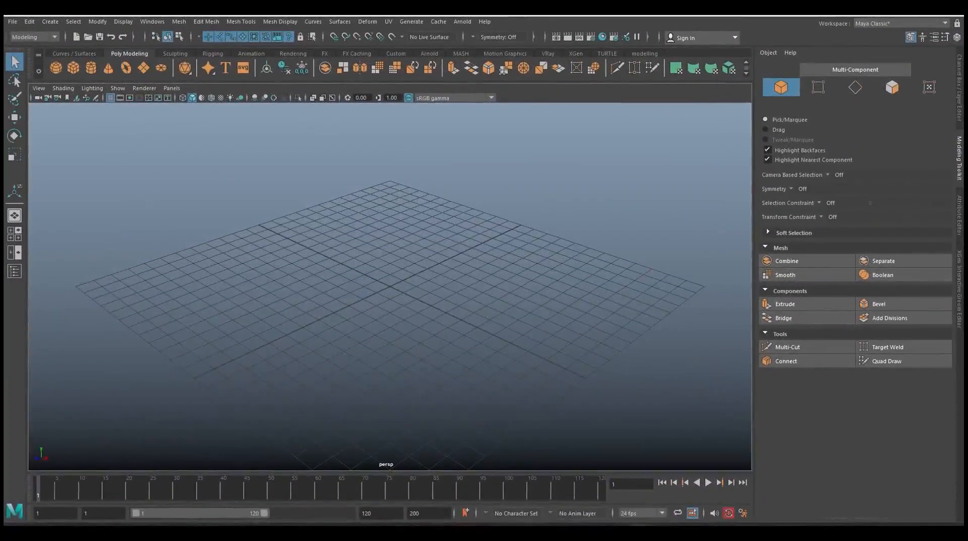
Create a polygon cube at the centre of the empty scene and select its top face
left_click(74, 71)
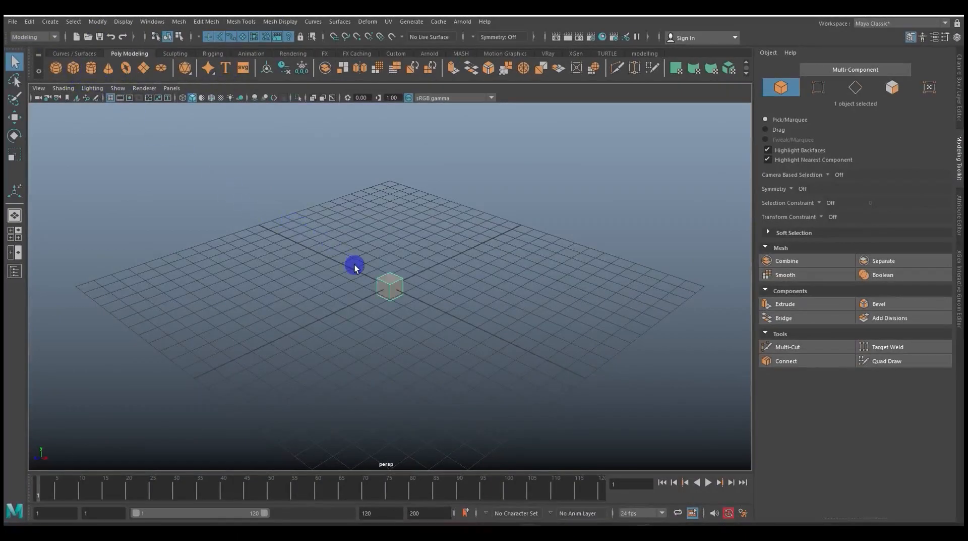
scroll(355, 267, "up", 5)
right_click(400, 255)
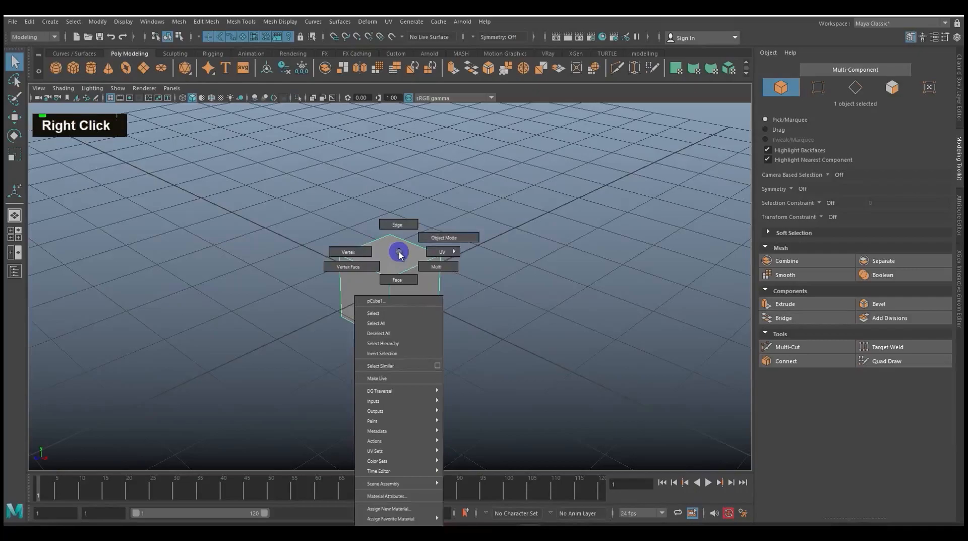
left_click(398, 280)
left_click(395, 259)
middle_click_drag(496, 217, 479, 274, "alt")
Extrude the cube's top face with a Thickness of 1.9
key("ctrl+e")
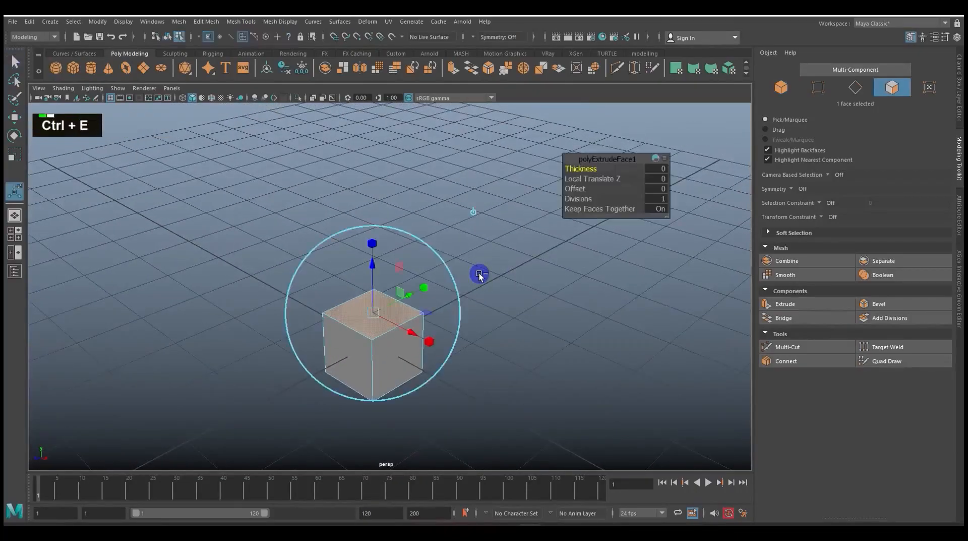
middle_click_drag(515, 301, 499, 330, "alt")
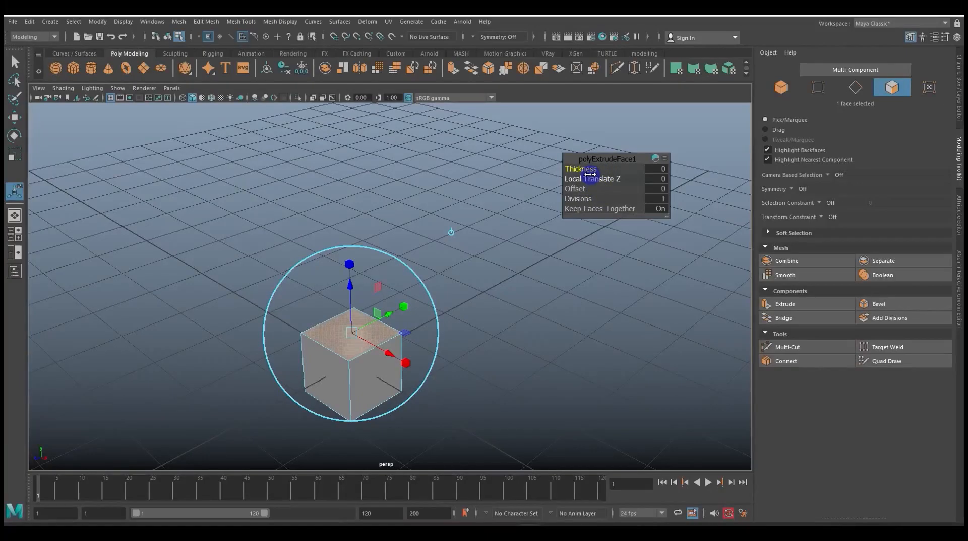
left_click_drag(590, 170, 599, 169)
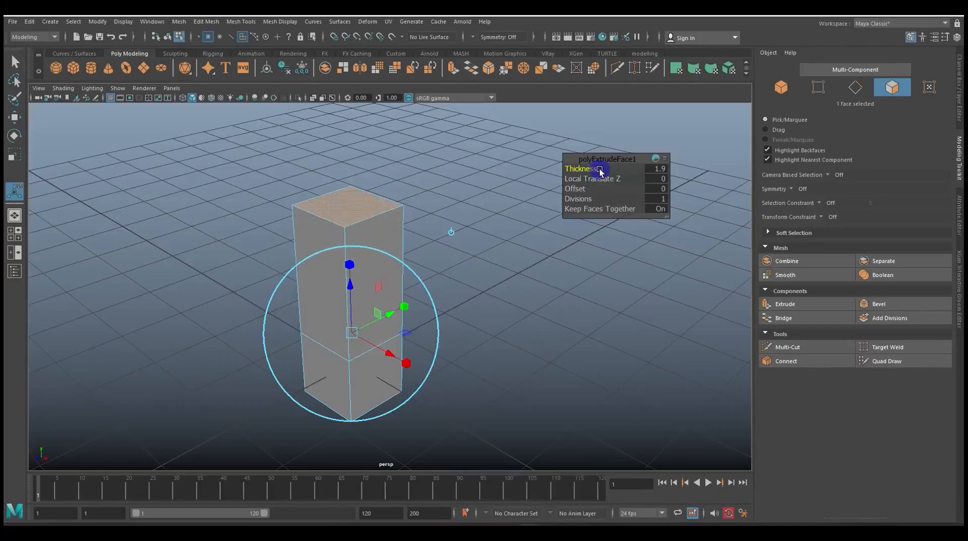
Examine the extrusion's Local Translate Z and display its full list of attributes and channel values
middle_click_drag(566, 277, 591, 204, "alt")
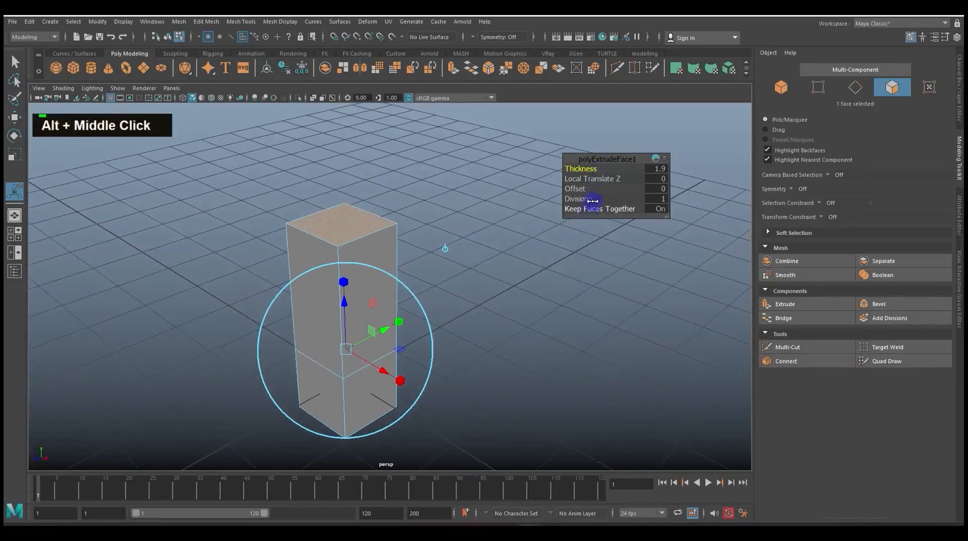
left_click_drag(599, 178, 599, 178)
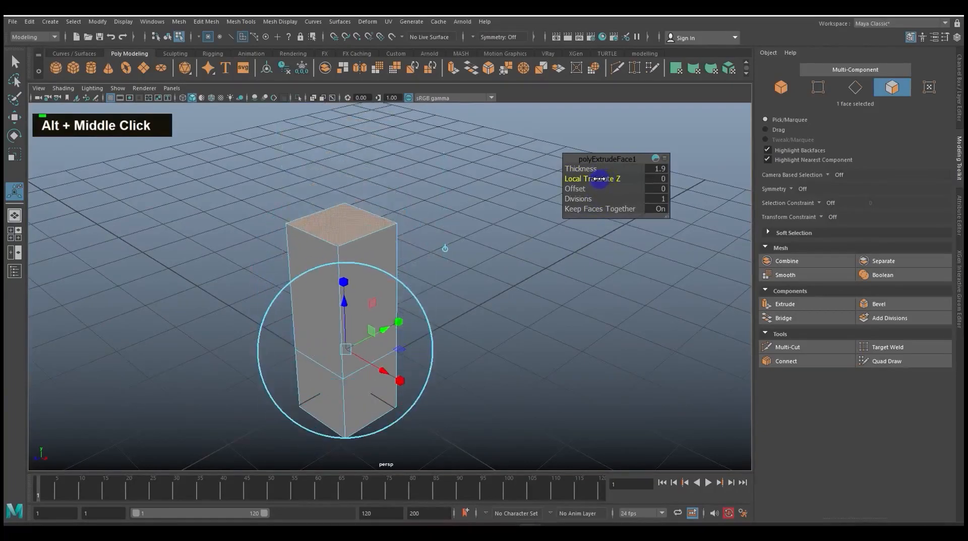
key("ctrl")
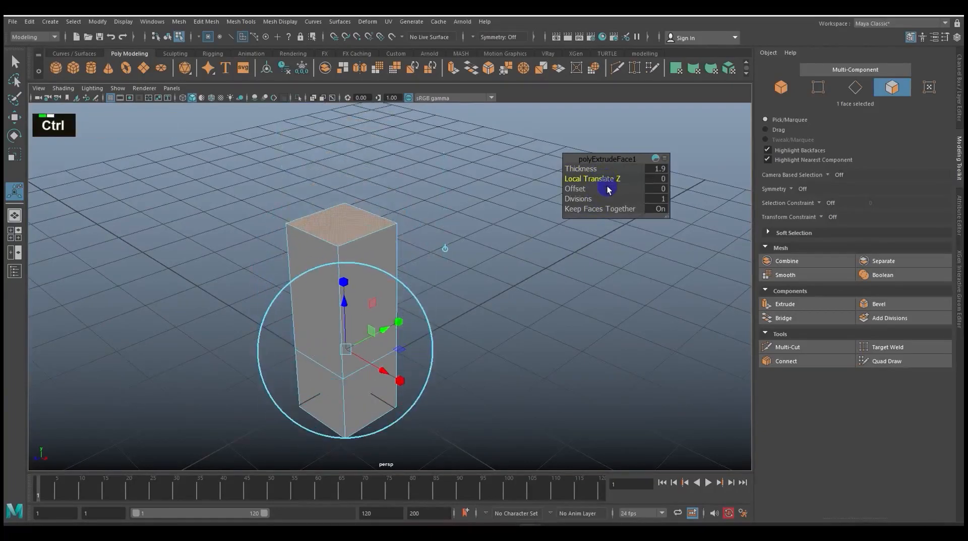
key("ctrl+a")
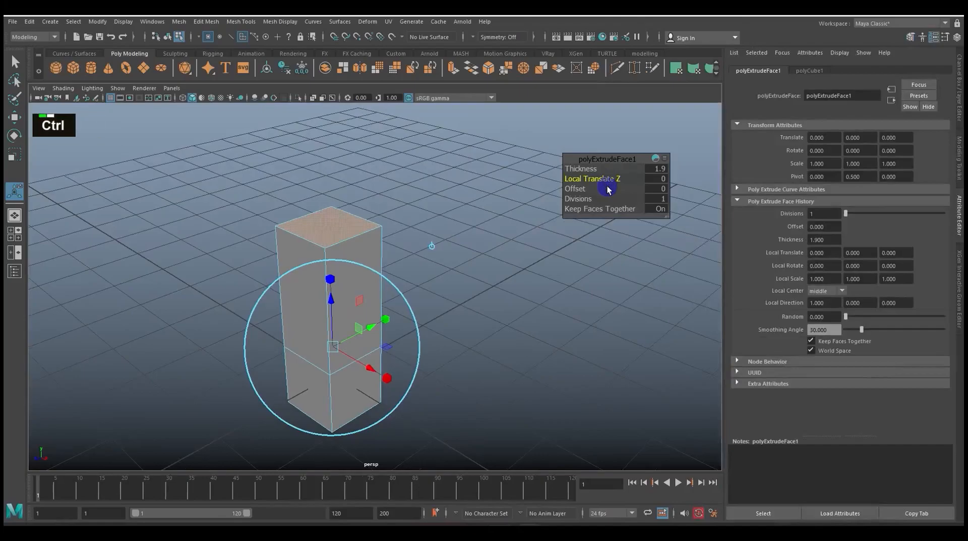
key("ctrl+a")
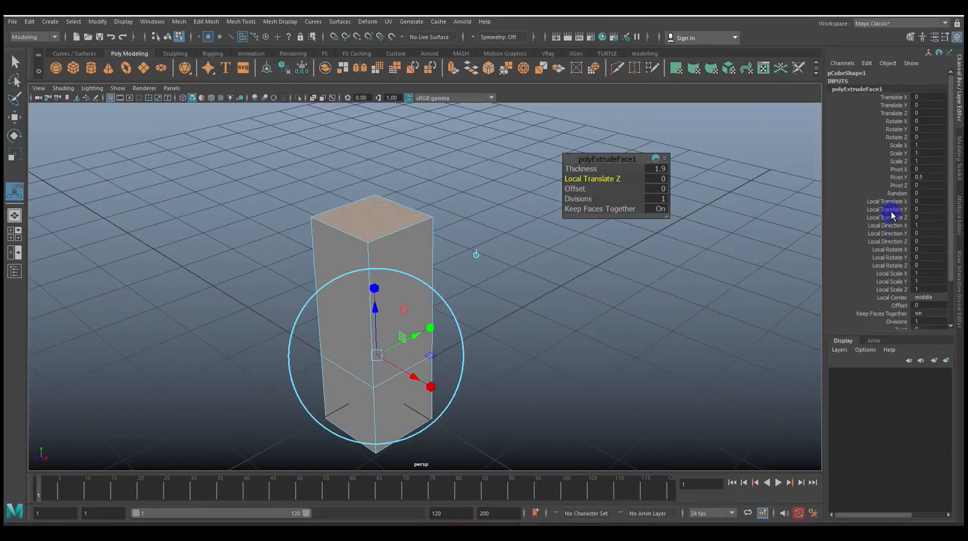
Set the first extrusion's Local Translate Z to 0.4 to raise the column's top face
left_click_drag(891, 211, 892, 218)
middle_click_drag(722, 241, 720, 242)
left_click(867, 209)
middle_click_drag(789, 213, 749, 216)
left_click(862, 217)
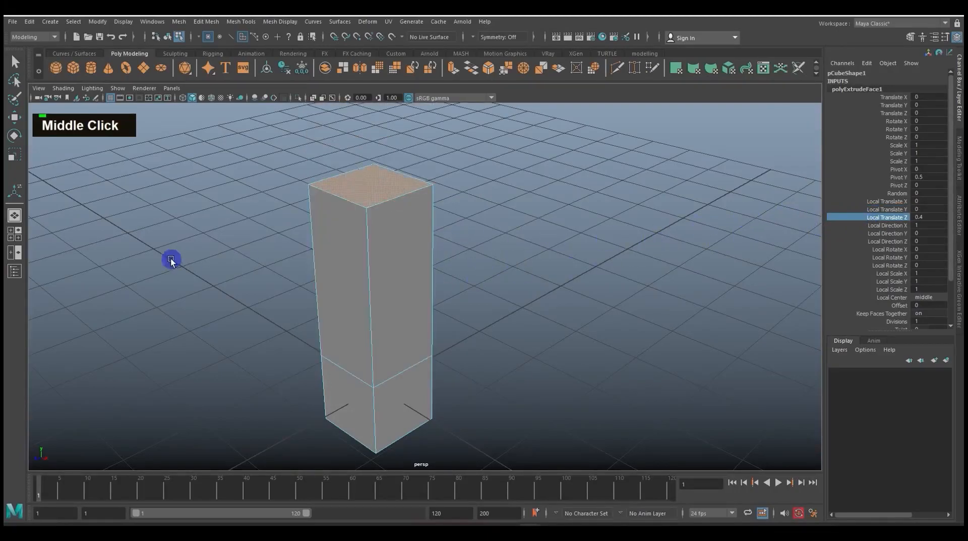
Extrude the column's top face upward by about 0.748 into a taper, with an Offset of 0.3 and 3 Divisions
left_click(386, 194)
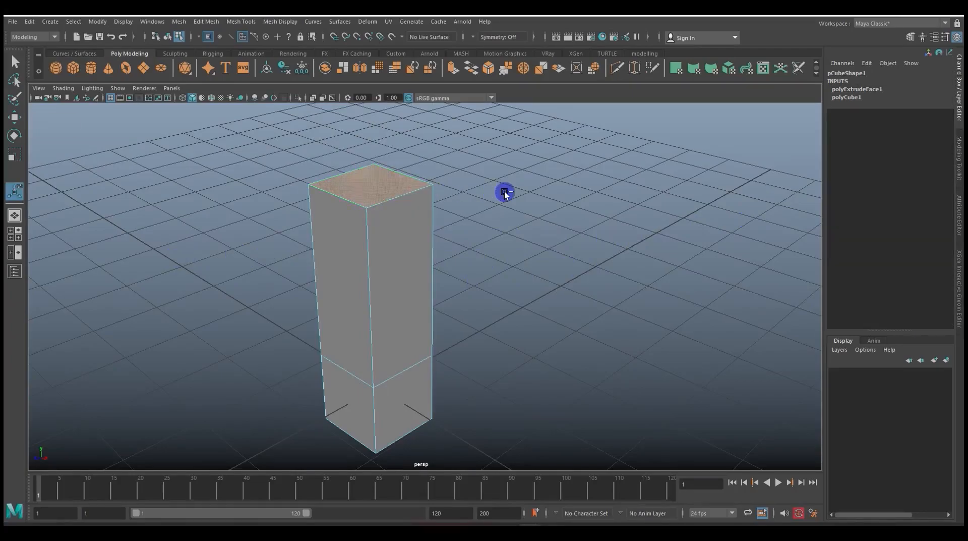
key("ctrl+e")
middle_click_drag(508, 255, 507, 303, "alt")
left_click_drag(363, 190, 358, 127)
left_click_drag(622, 188, 630, 187)
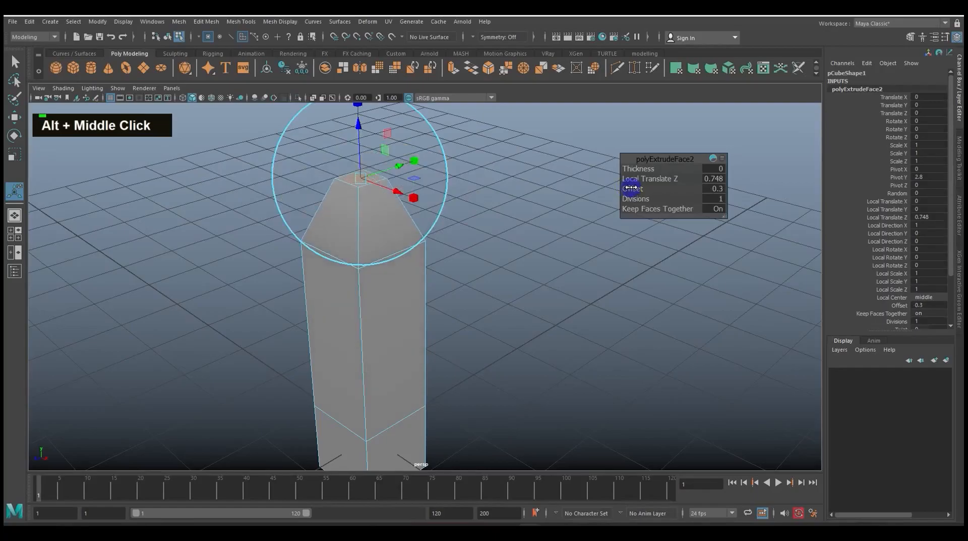
left_click_drag(547, 271, 454, 290, "alt")
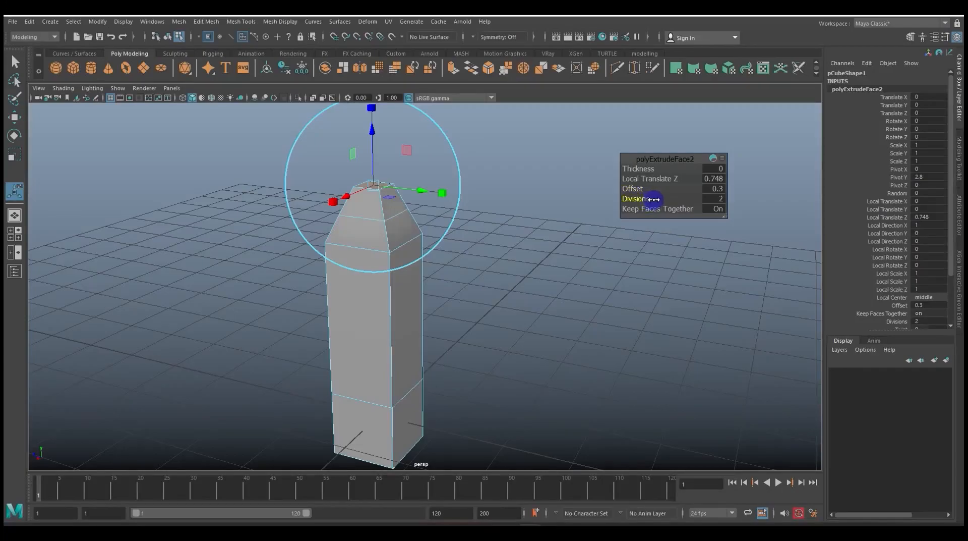
left_click_drag(661, 200, 652, 199)
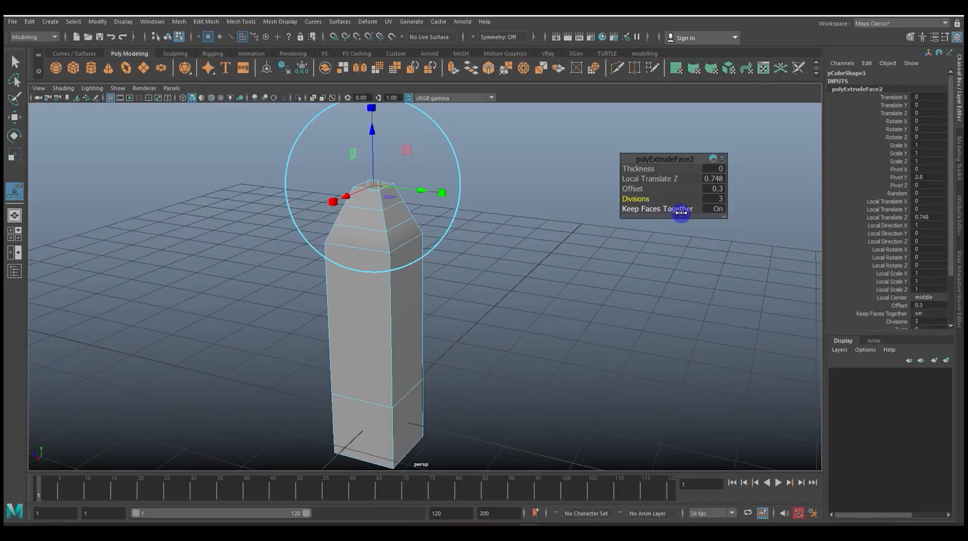
Select the column's tall side face below the taper and open the Extrude Face options
double_click(404, 299)
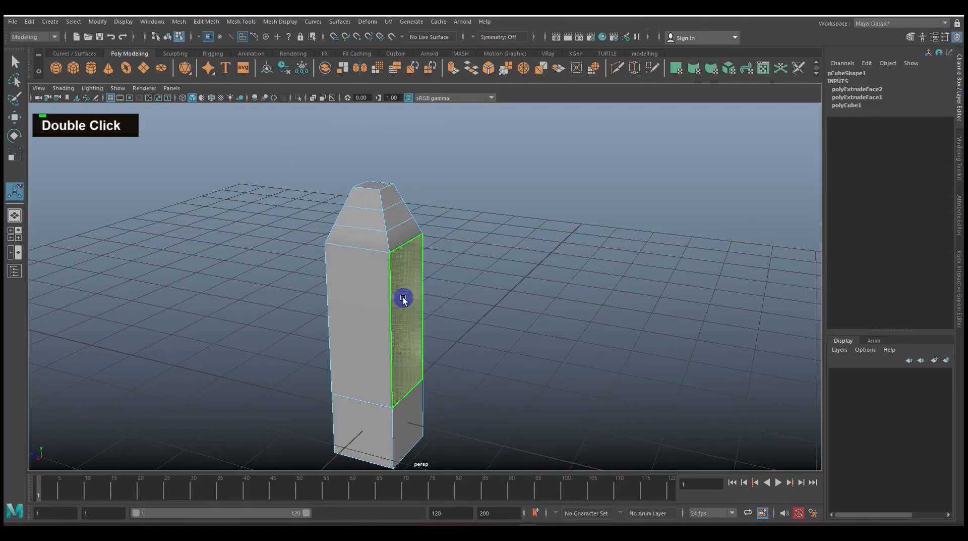
key("w")
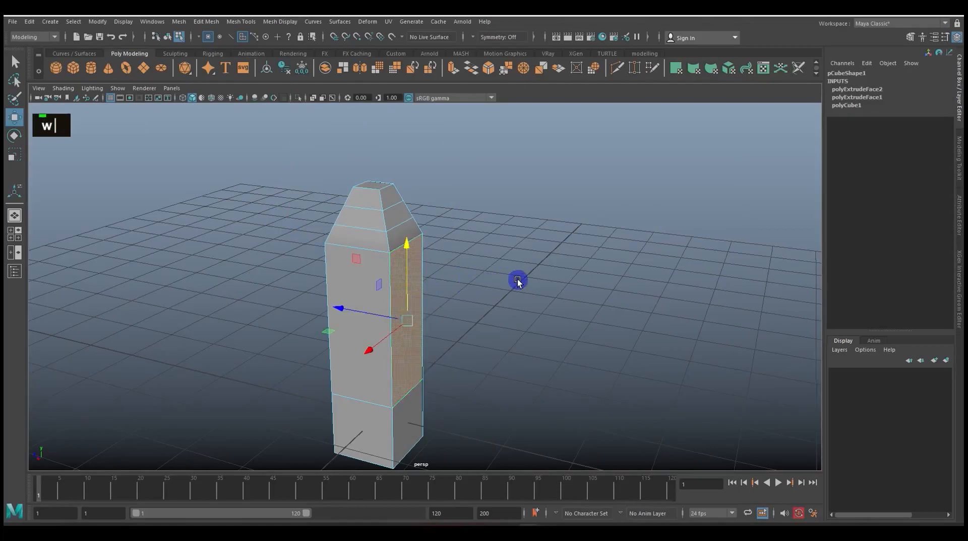
left_click_drag(504, 278, 510, 282, "alt")
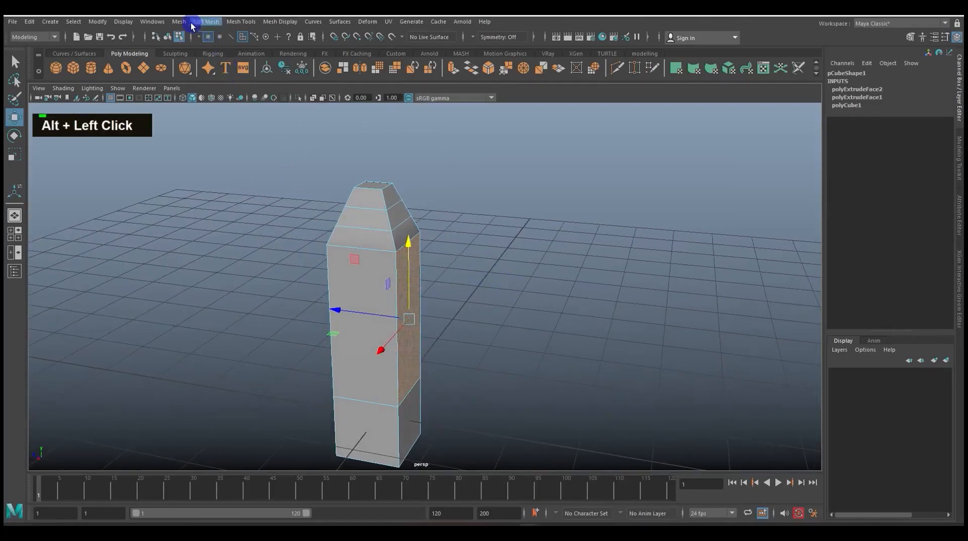
left_click(207, 21)
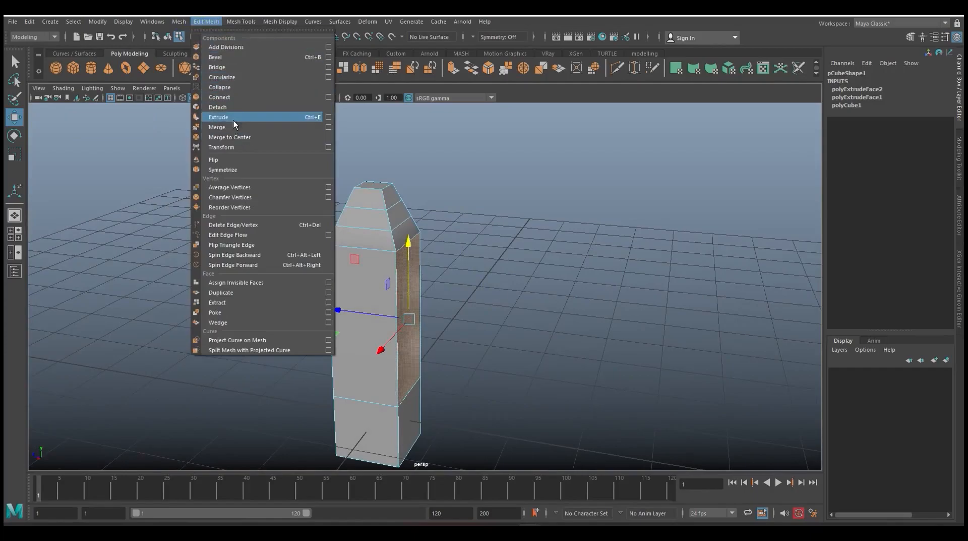
left_click(328, 117)
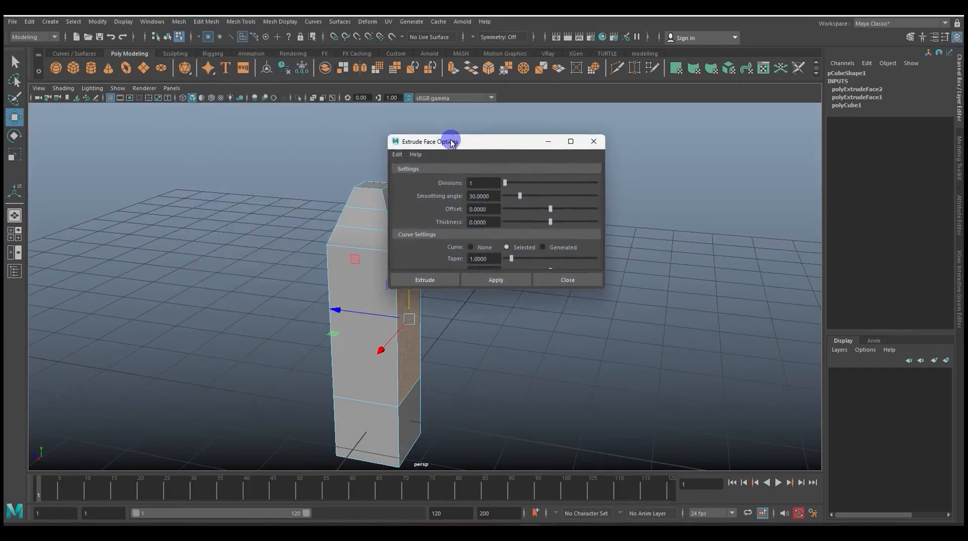
left_click_drag(449, 136, 514, 129)
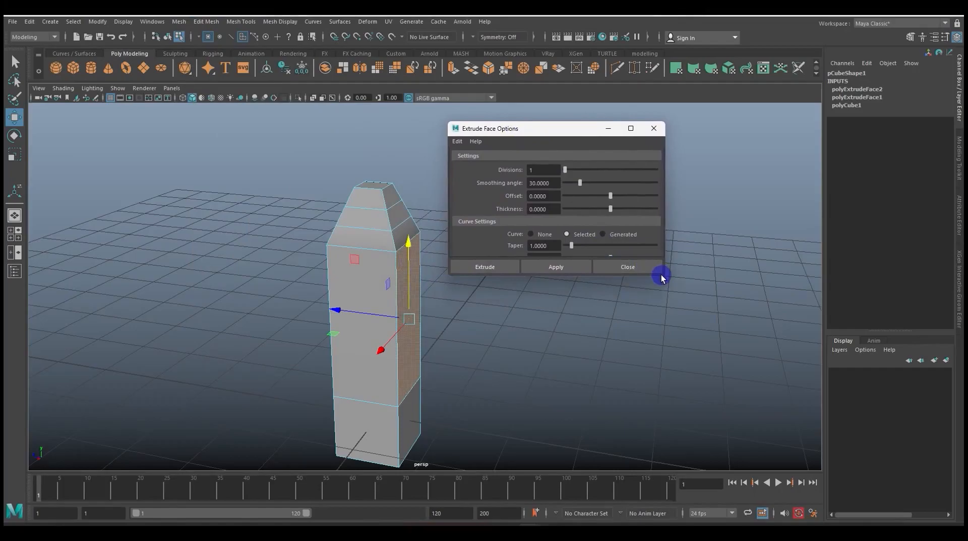
Extrude the column's tall side face with 10 Divisions, Smoothing angle 67.5, Offset 0.4744 and Thickness 8.9744
left_click_drag(663, 277, 731, 317)
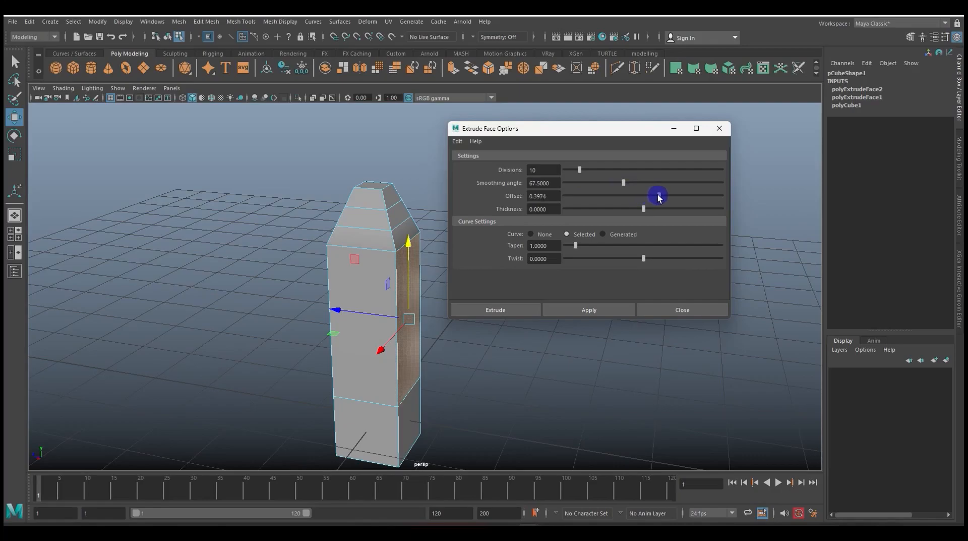
left_click_drag(646, 210, 662, 210)
left_click(595, 310)
Examine the long tapered arm extruded from the column and its divisions from several angles
left_click_drag(603, 132, 139, 147)
scroll(439, 254, "down", 5)
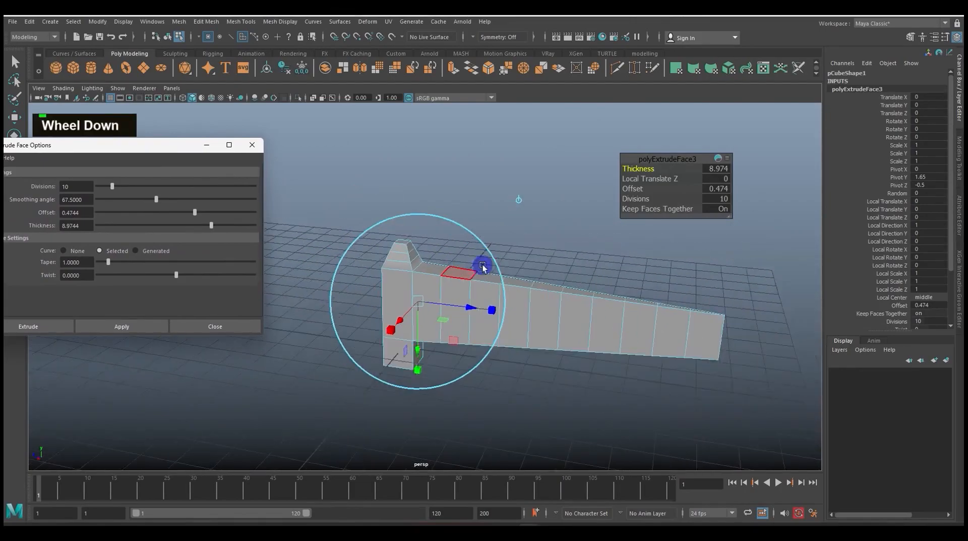
middle_click_drag(485, 263, 478, 242, "alt")
scroll(501, 248, "up", 2, "alt")
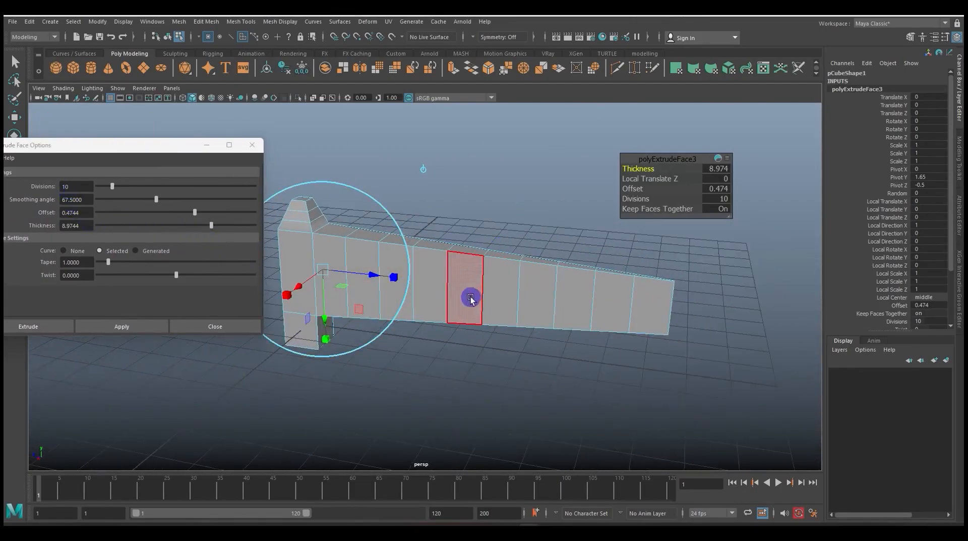
scroll(460, 352, "down", 4, "alt")
left_click_drag(460, 352, 502, 348, "alt")
scroll(502, 347, "up", 3, "alt")
middle_click_drag(438, 303, 613, 333, "alt")
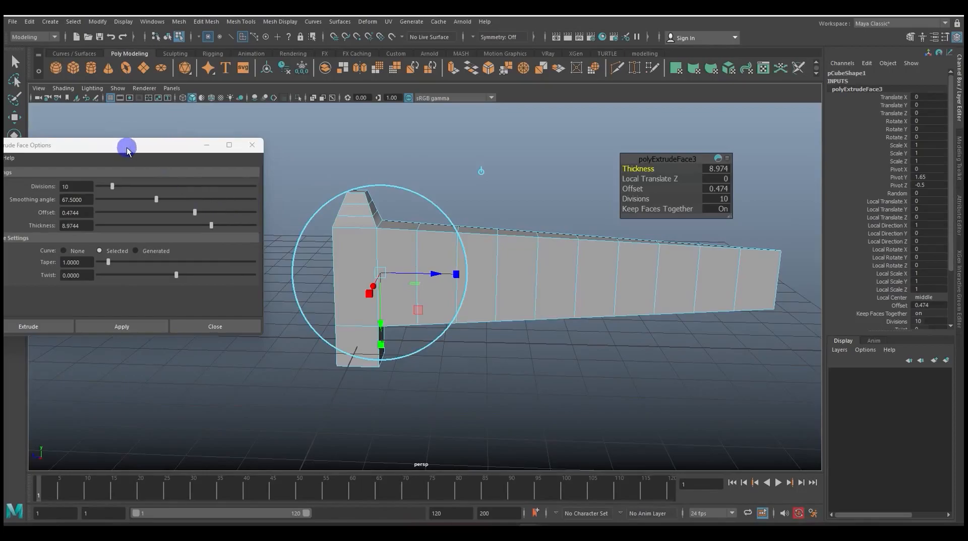
Reset the Extrude Face options to their defaults and close the options window
left_click_drag(128, 146, 316, 145)
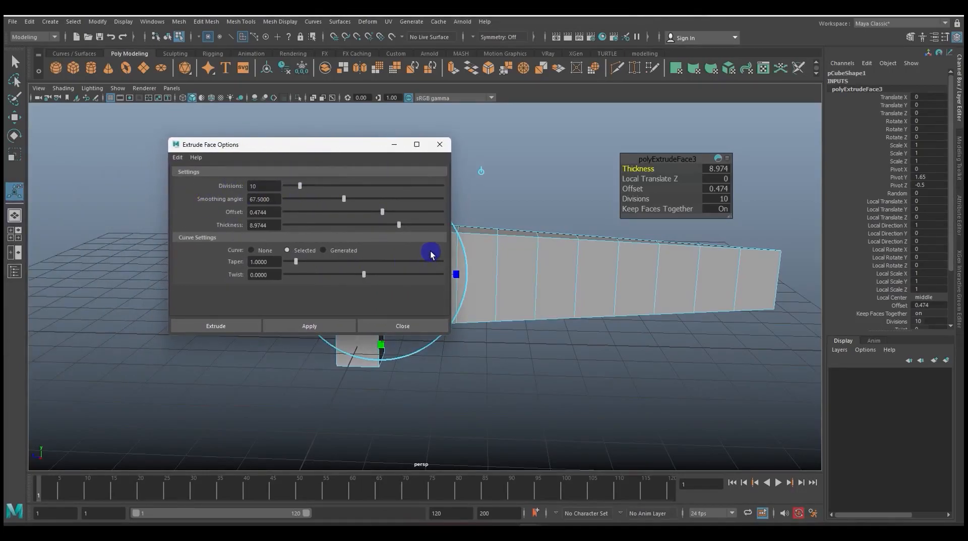
left_click(177, 157)
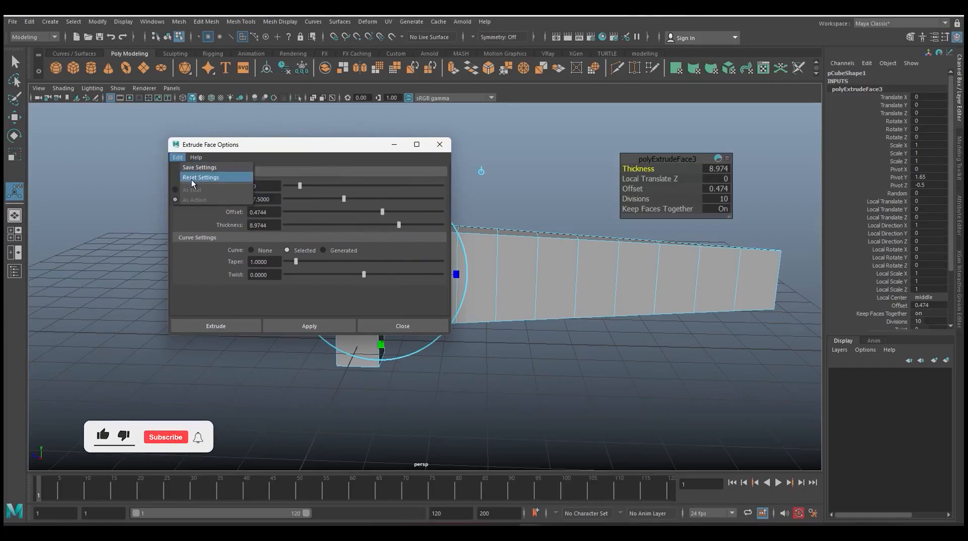
left_click(192, 177)
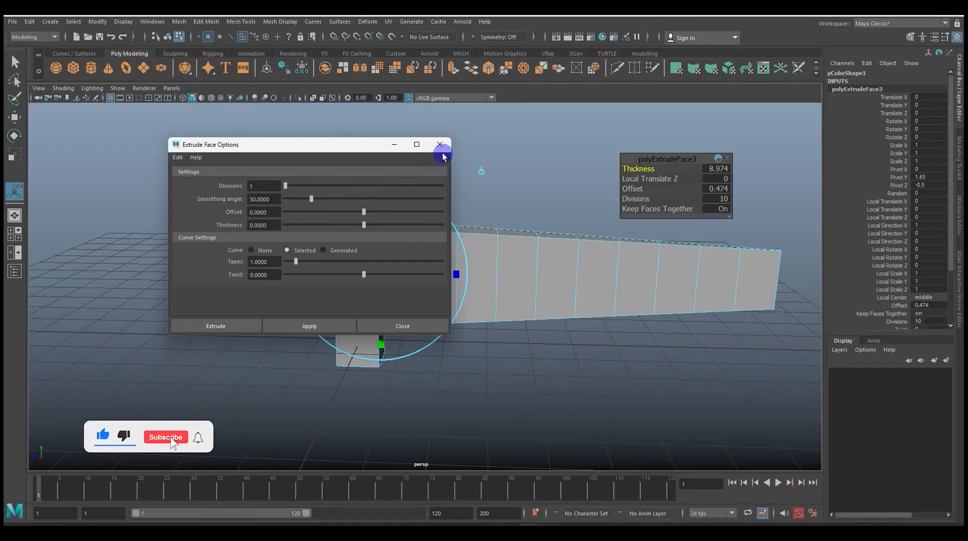
left_click(439, 144)
Extrude the side face of the arm's third segment outward by about 2.186 in Local Translate Z
left_click(484, 270)
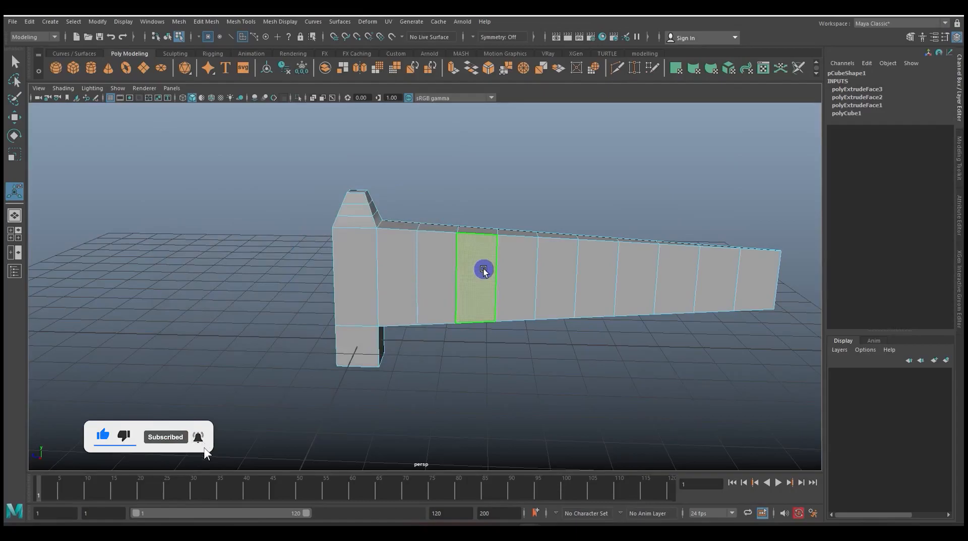
key("ctrl+e")
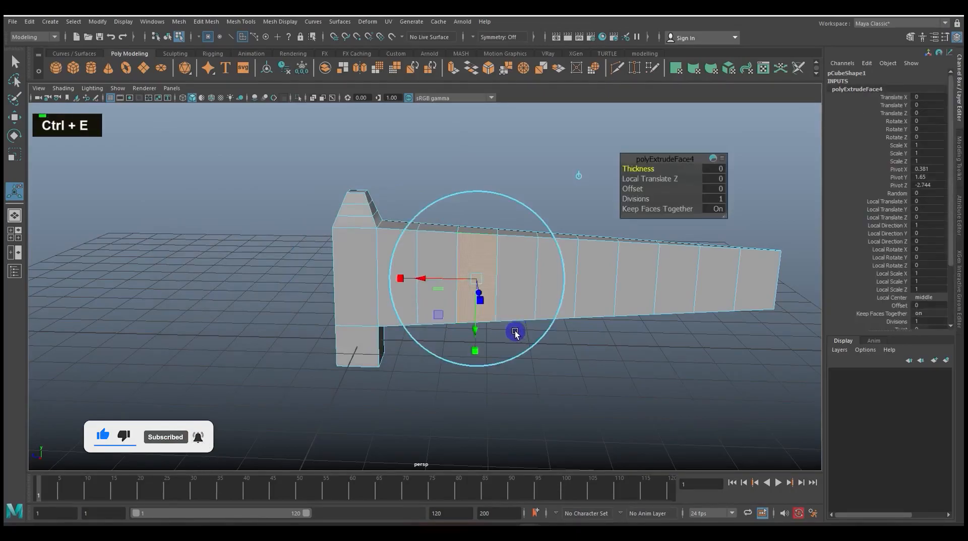
left_click_drag(494, 322, 544, 338, "alt")
scroll(545, 340, "up", 3, "alt")
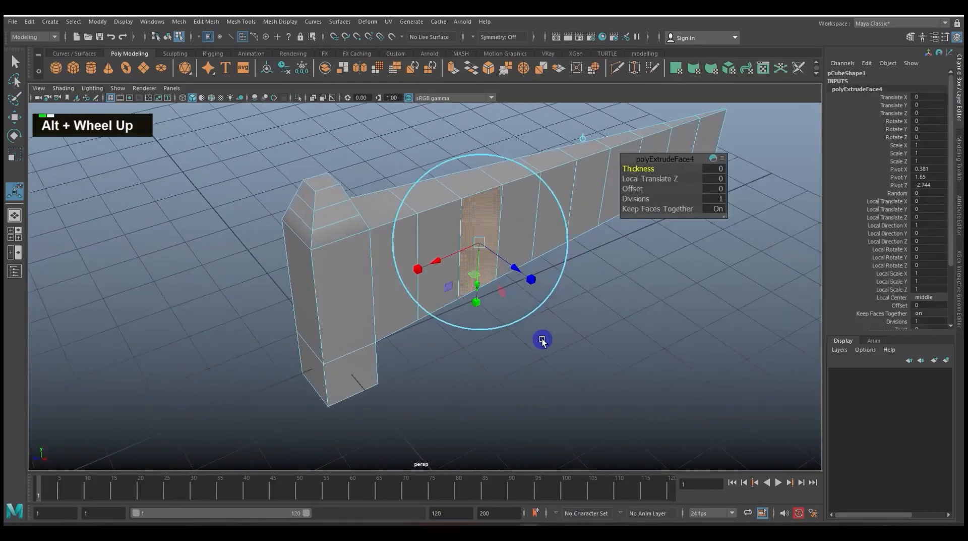
left_click_drag(527, 276, 581, 323)
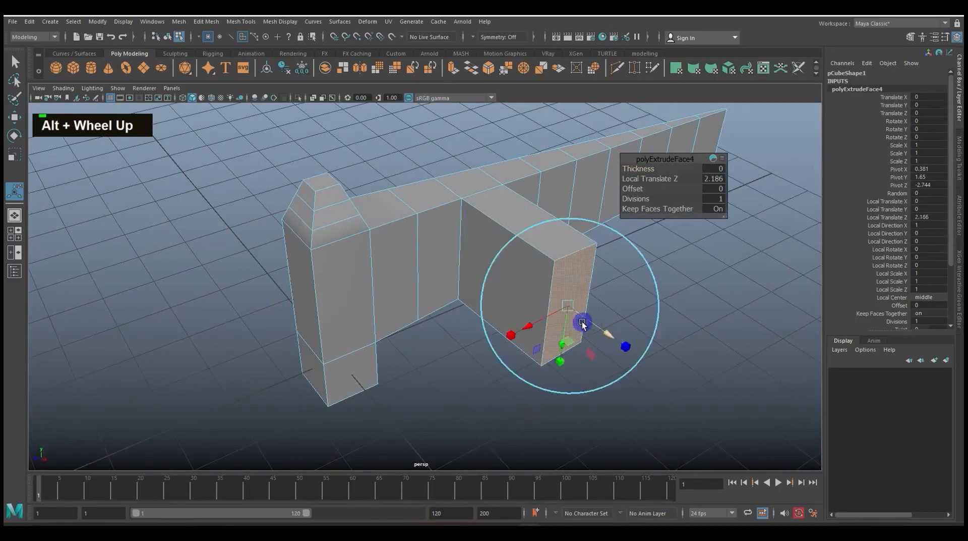
scroll(581, 326, "down", 2)
middle_click_drag(581, 325, 501, 324, "alt")
scroll(501, 325, "up", 3, "alt")
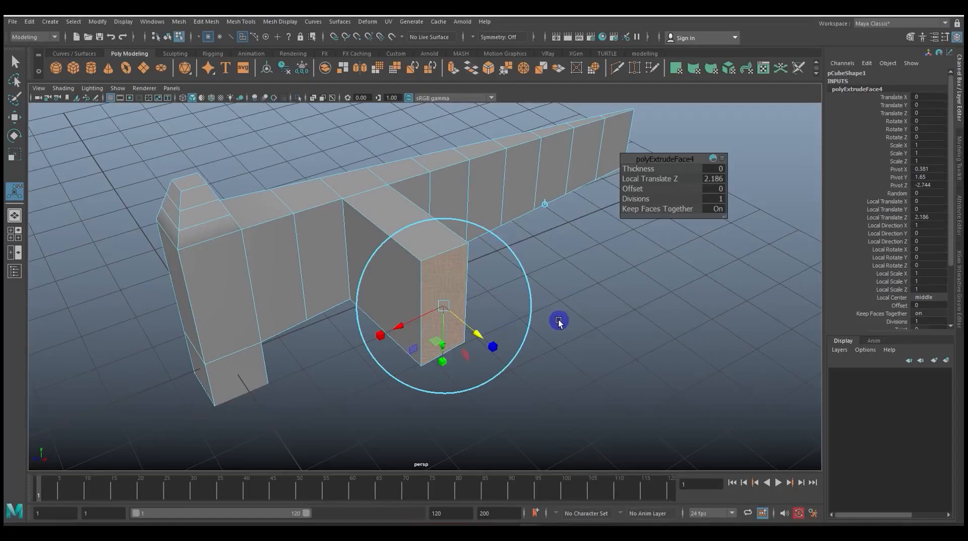
Extrude the side face of the arm's sixth segment twice in place and pull it outward with the Move tool
left_click(318, 244)
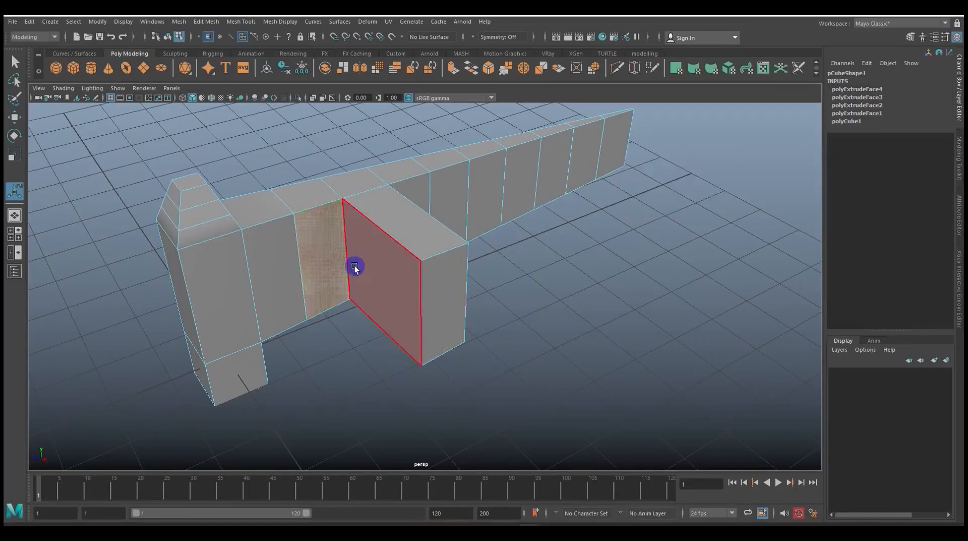
scroll(355, 270, "down", 3)
scroll(361, 274, "up", 3)
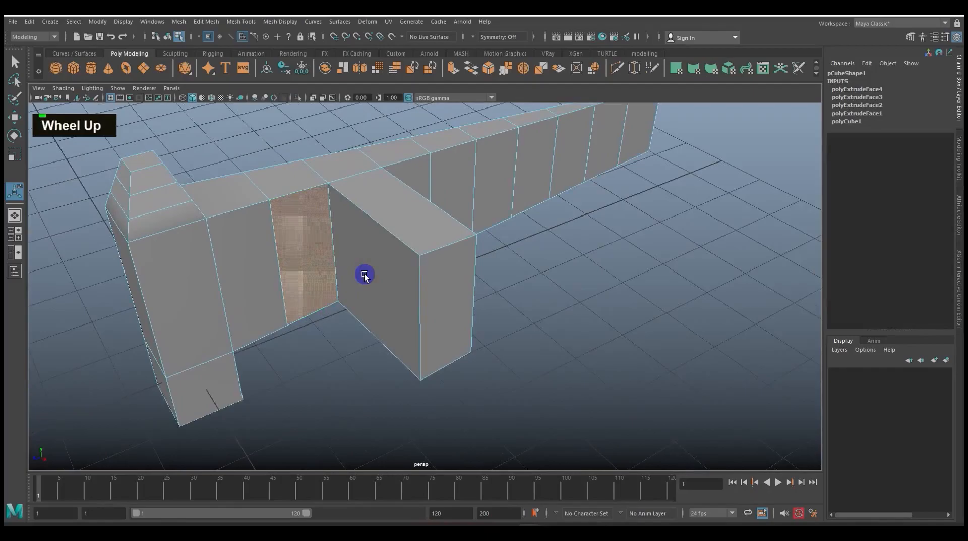
left_click_drag(364, 275, 415, 283, "alt")
middle_click_drag(415, 283, 428, 268, "alt")
scroll(424, 316, "up", 3, "alt")
middle_click_drag(424, 315, 435, 330, "alt")
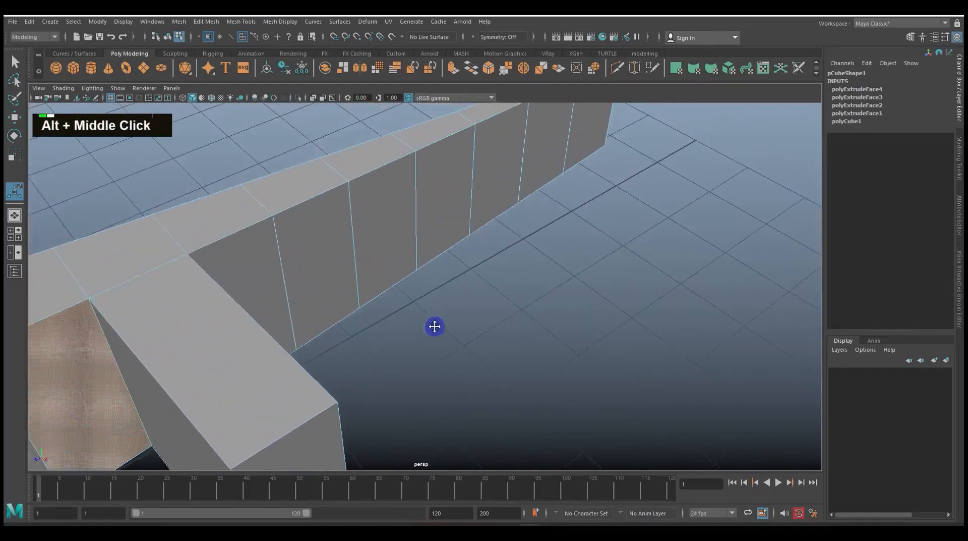
left_click_drag(435, 331, 421, 274, "alt")
left_click(438, 281)
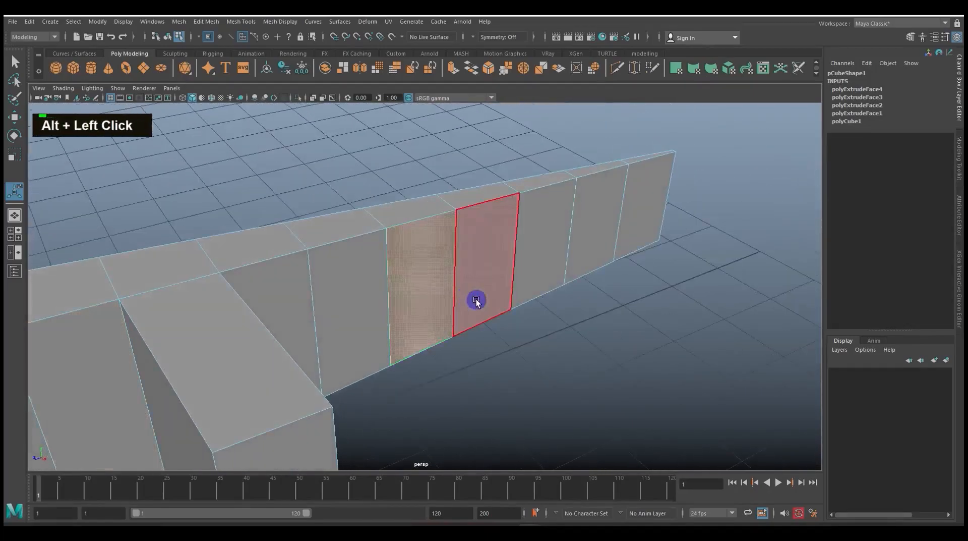
key("ctrl+e")
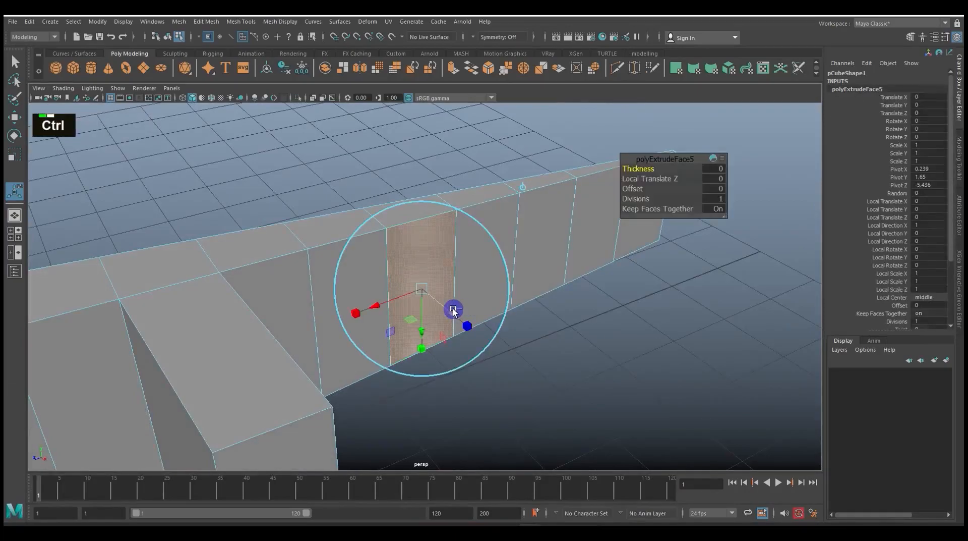
key("ctrl+e")
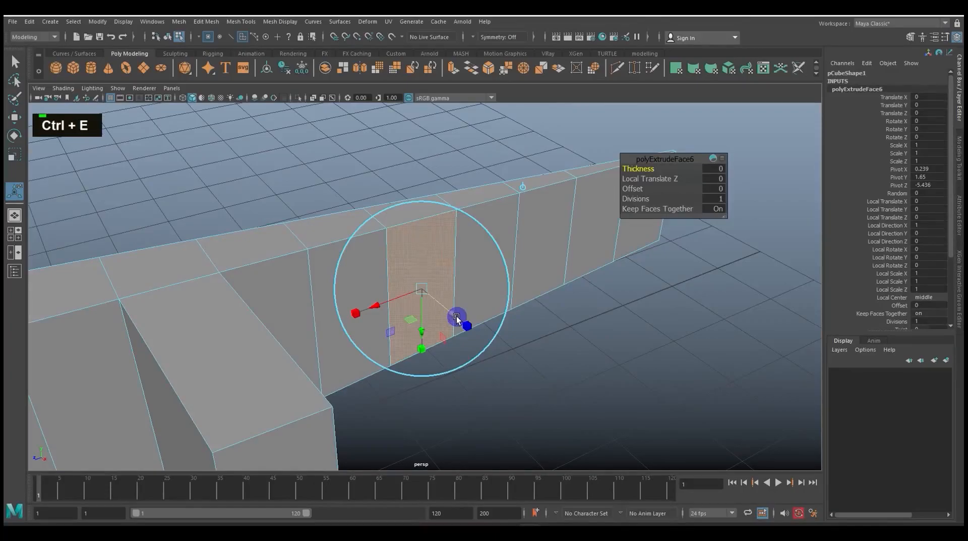
key("w")
left_click_drag(452, 318, 529, 366)
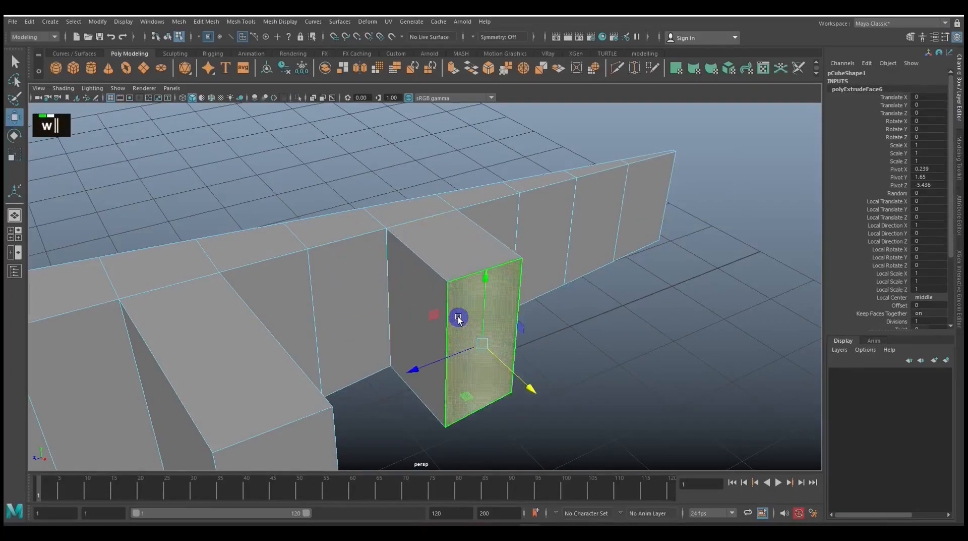
Move the top edge at the base of the sixth segment's block outward along X to expose the doubled extrusion's geometry
left_click_drag(458, 319, 476, 331, "alt")
middle_click_drag(475, 331, 458, 358, "alt")
scroll(452, 316, "up", 3, "alt")
left_click_drag(451, 315, 443, 294, "alt")
middle_click_drag(444, 294, 434, 205, "alt")
right_click_drag(434, 205, 446, 235)
left_click(446, 235)
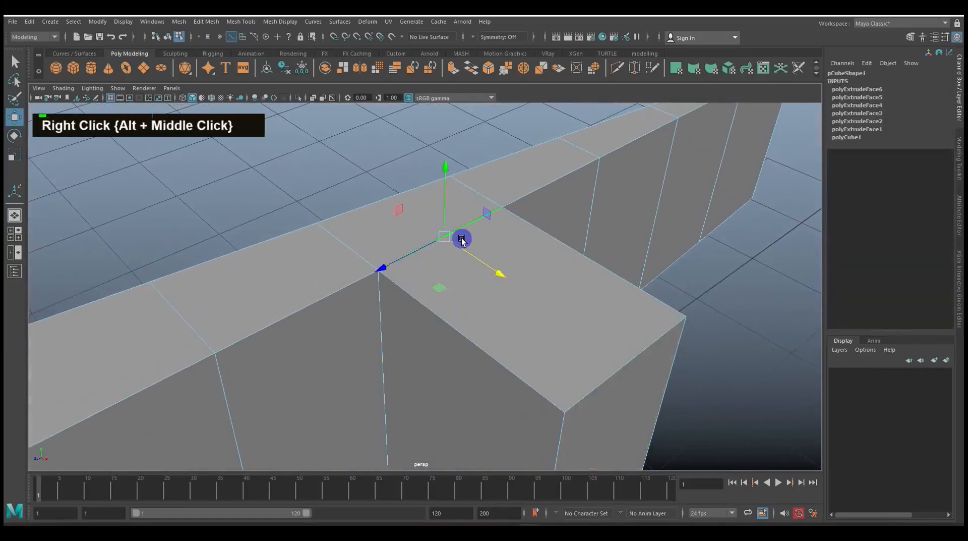
left_click_drag(452, 238, 493, 264)
scroll(456, 249, "down", 2)
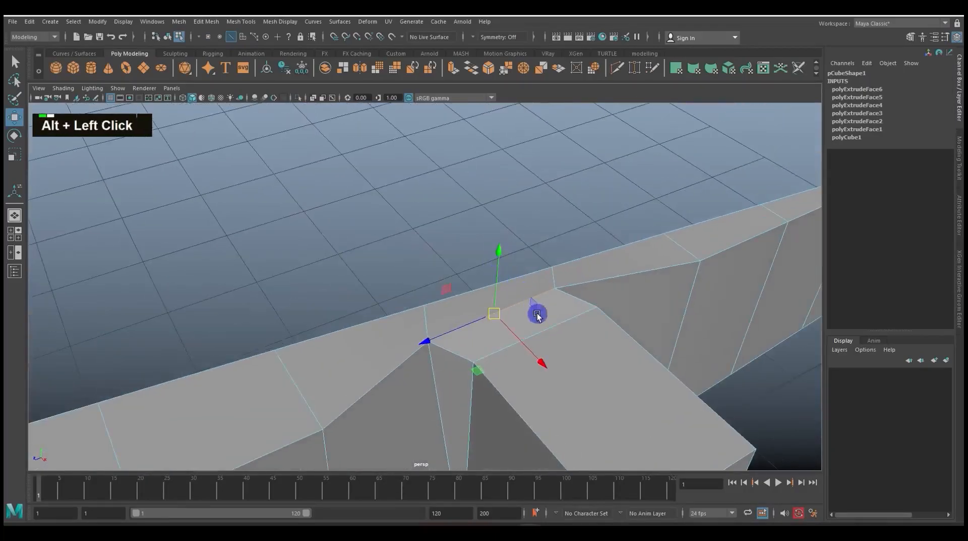
scroll(555, 328, "down", 2, "alt")
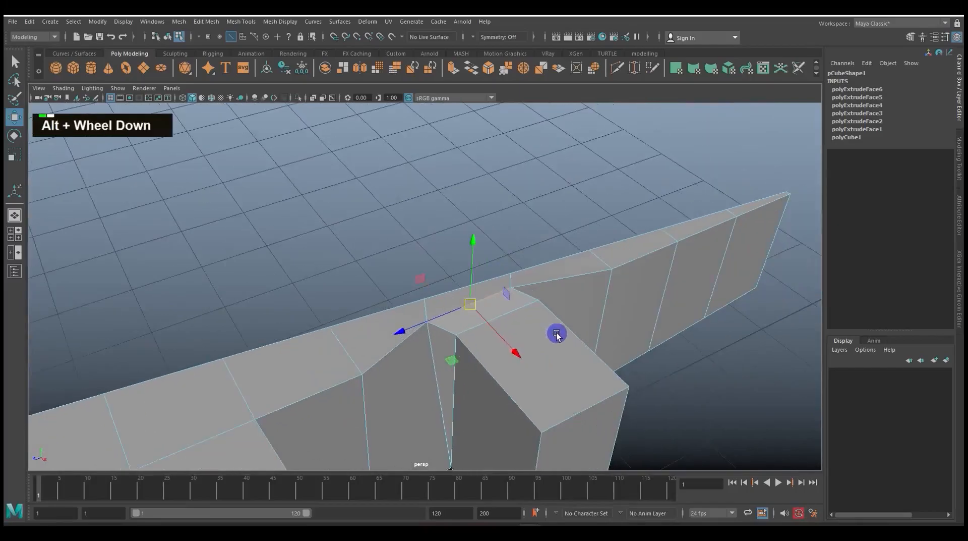
middle_click_drag(582, 339, 469, 236, "alt")
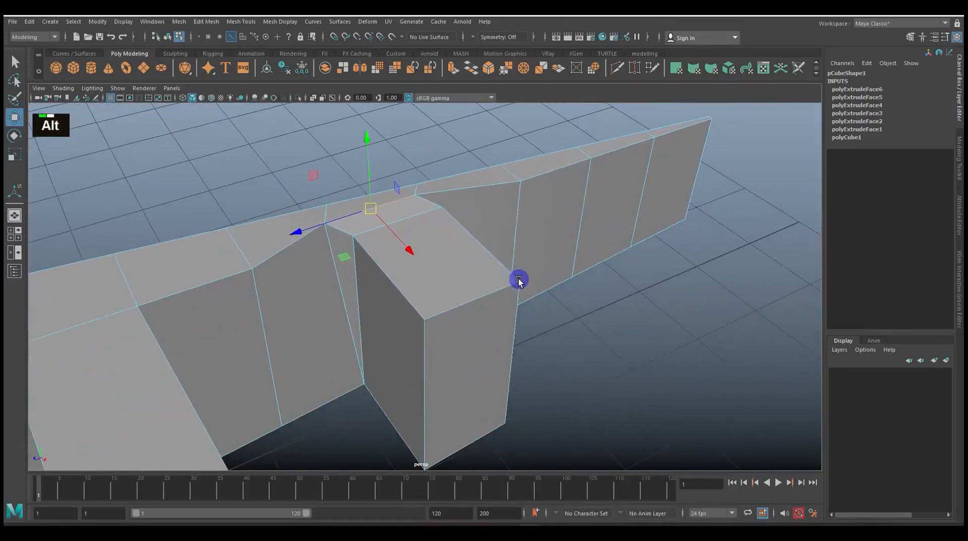
Extrude the side face of the arm's ninth segment outward by about 2.043 in Local Translate Z
middle_click_drag(584, 281, 398, 301, "alt")
scroll(493, 301, "down", 2, "alt")
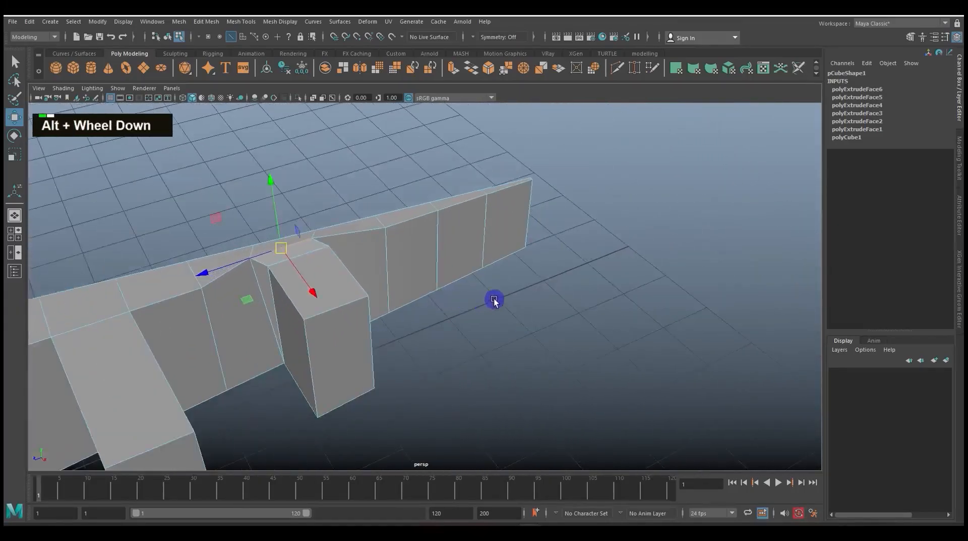
left_click_drag(492, 301, 491, 284, "alt")
scroll(496, 295, "up", 2, "alt")
middle_click_drag(516, 302, 455, 279, "alt")
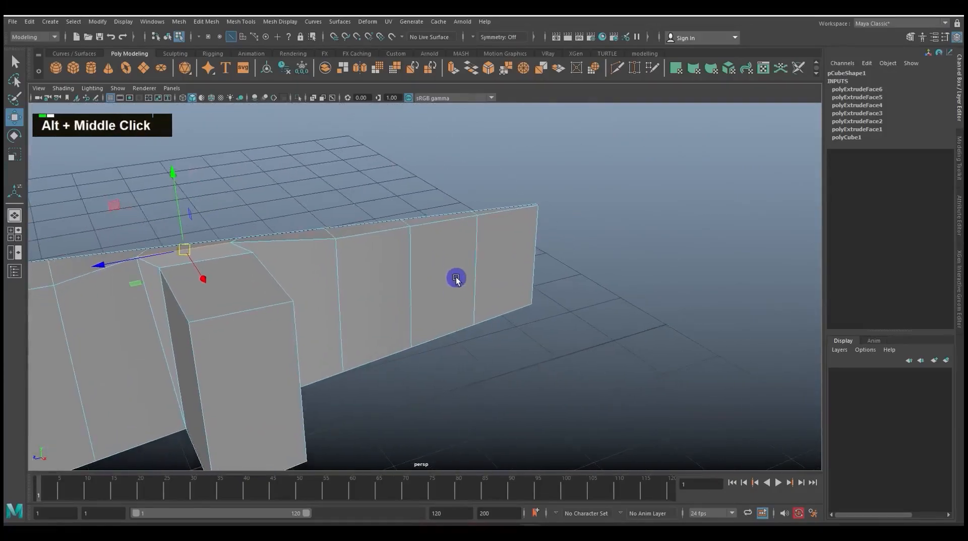
right_click(455, 271)
right_click_drag(456, 271, 452, 287)
left_click(455, 269)
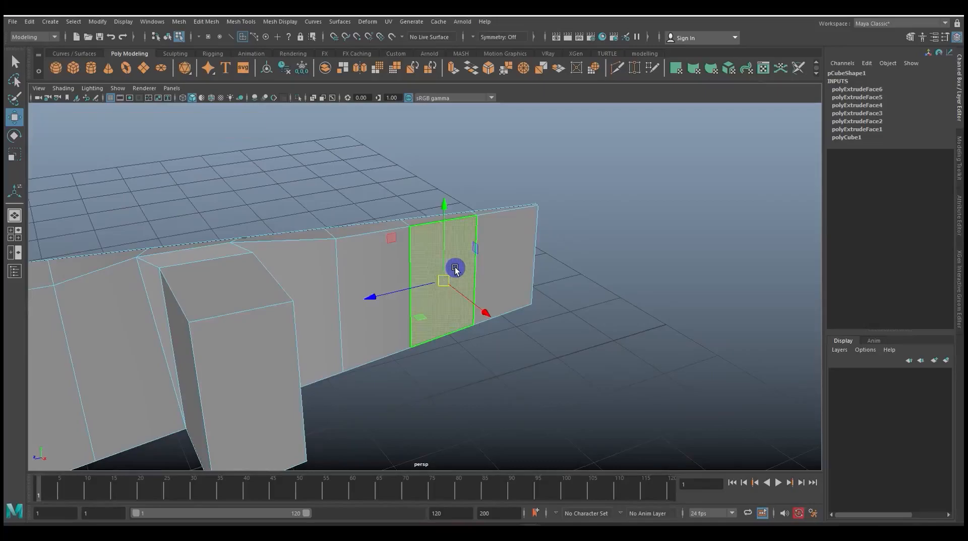
key("ctrl+e")
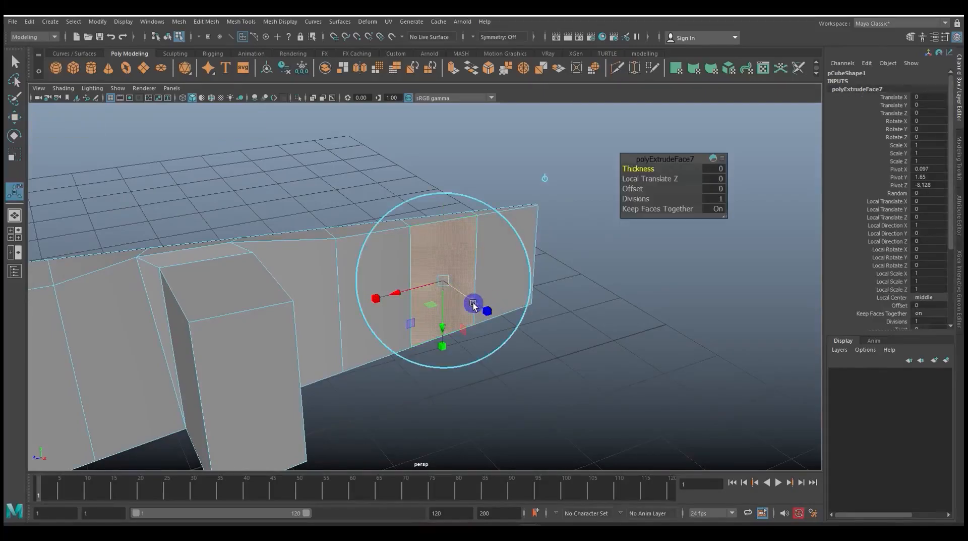
left_click_drag(473, 304, 580, 374)
scroll(624, 364, "down", 3)
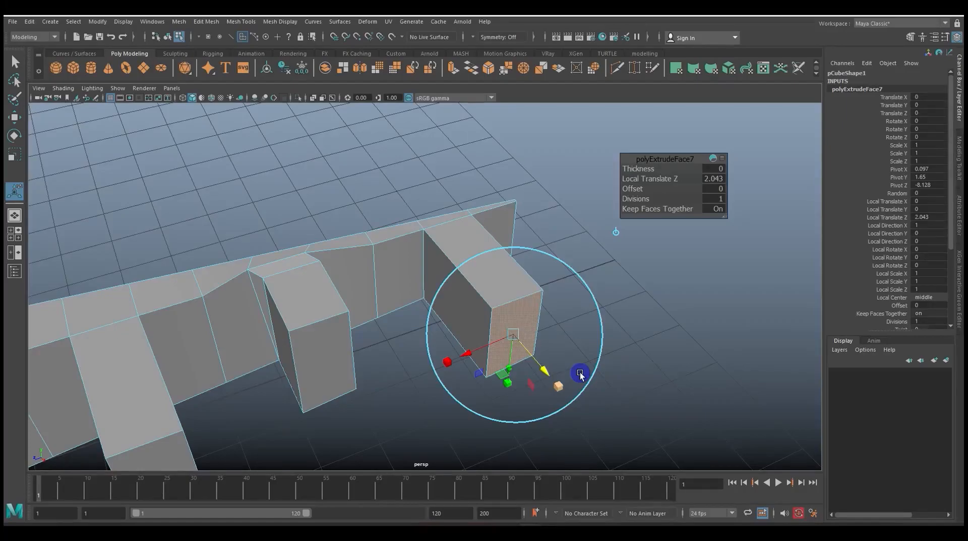
scroll(539, 373, "down", 1)
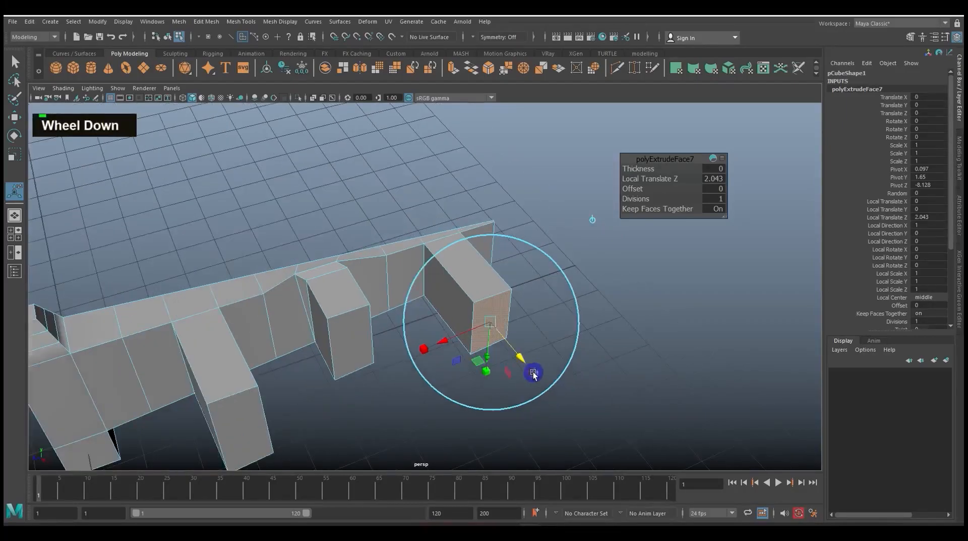
middle_click(534, 373, "alt")
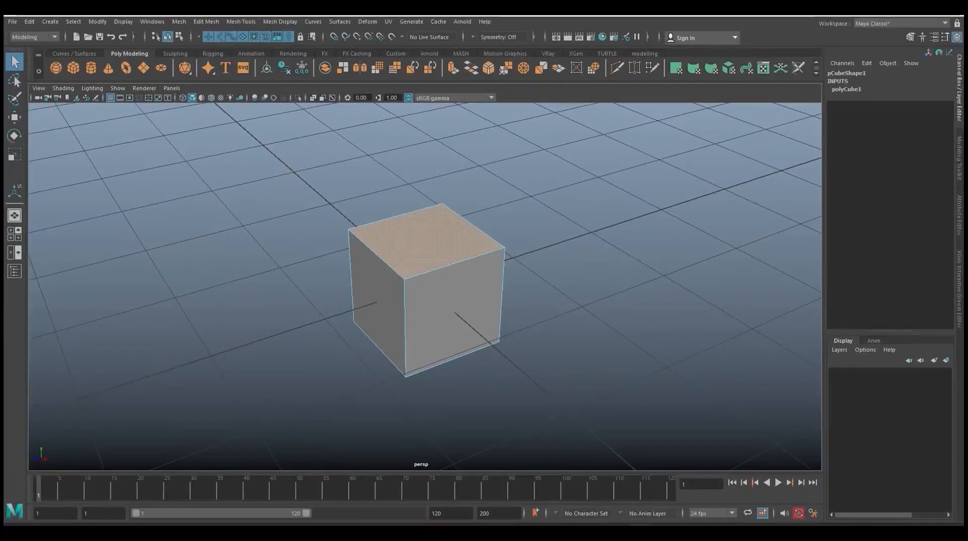
Return the cube to object selection and delete it from the scene
middle_click_drag(578, 236, 499, 234, "alt")
right_click_drag(361, 253, 407, 237)
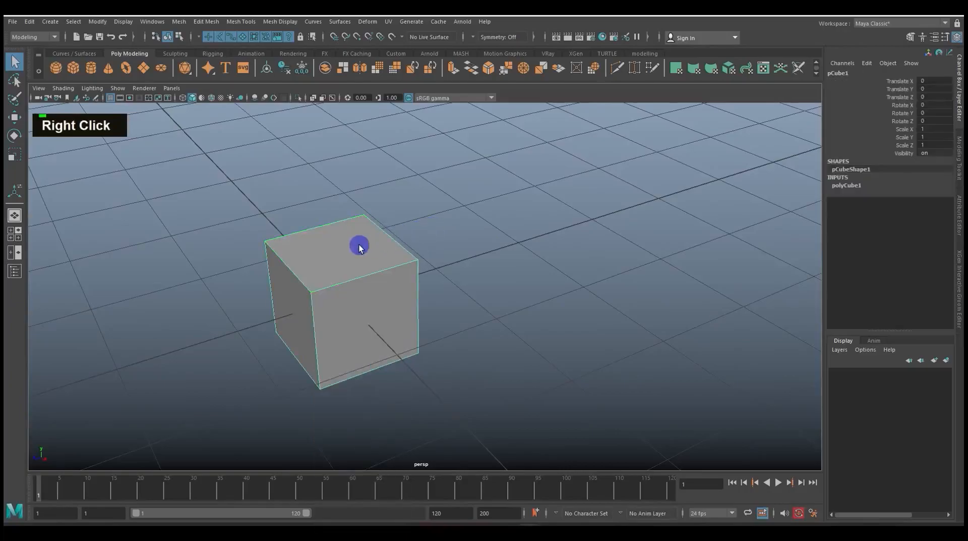
key("Delete")
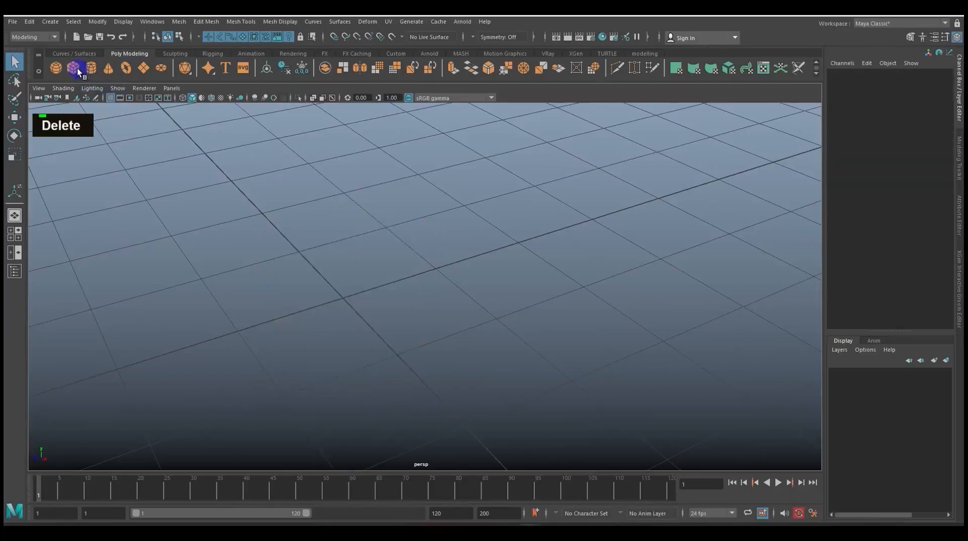
Create a polygon plane, scale it uniformly to about 2.658 and raise it to about 0.549 in Translate Y
left_click(143, 67)
key("r")
left_click_drag(353, 297, 480, 314)
scroll(440, 312, "down", 2)
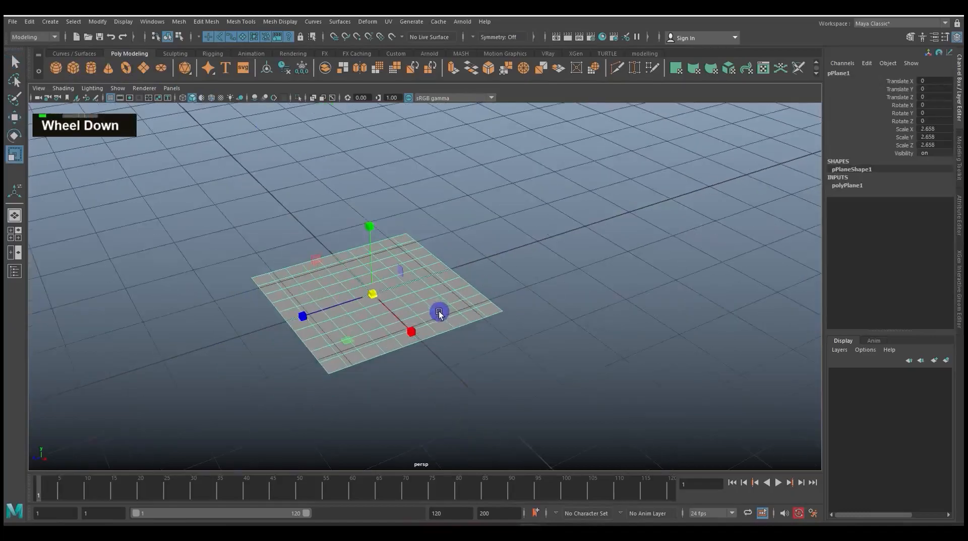
key("w")
left_click_drag(378, 249, 367, 208)
scroll(422, 251, "up", 2)
middle_click_drag(422, 250, 449, 262, "alt")
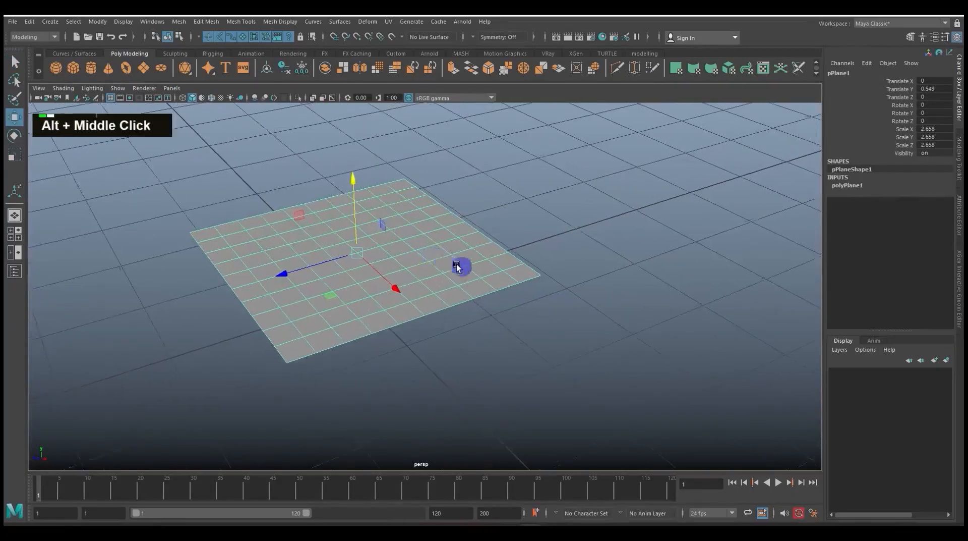
Extrude a 3 by 3 block of faces near the plane's centre upward by about 0.759 in Local Translate Z
scroll(519, 277, "up", 2, "alt")
left_click_drag(519, 276, 488, 249, "alt")
right_click(488, 249)
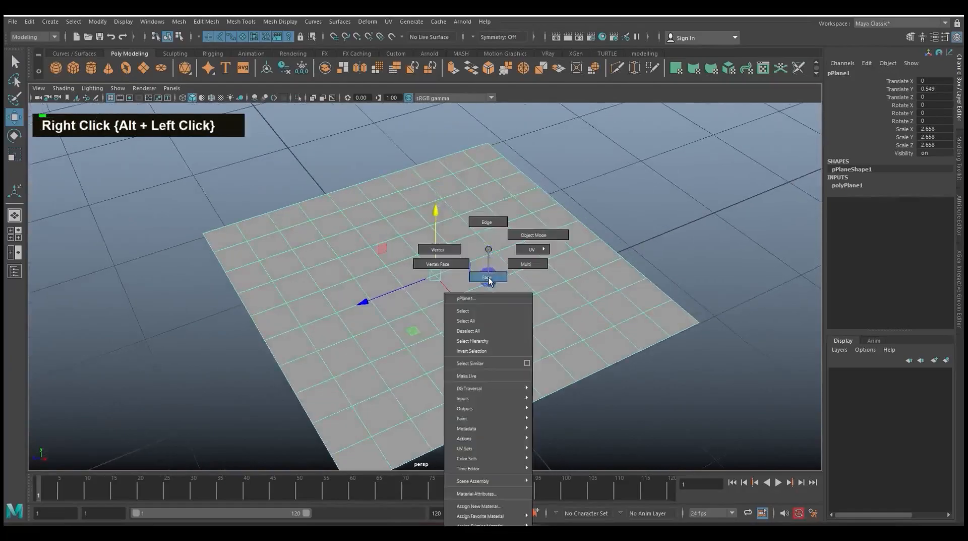
right_click_drag(488, 278, 488, 278)
left_click_drag(378, 257, 432, 294)
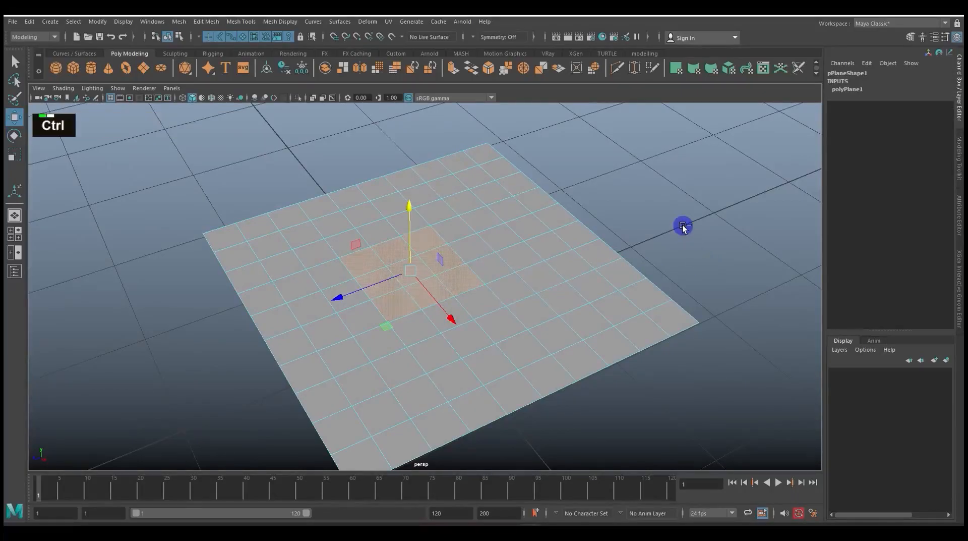
key("ctrl+e")
left_click_drag(669, 250, 640, 240, "alt")
middle_click_drag(640, 240, 632, 273, "alt")
left_click_drag(370, 224, 367, 130)
scroll(458, 233, "up", 3, "alt")
middle_click_drag(458, 234, 467, 251, "alt")
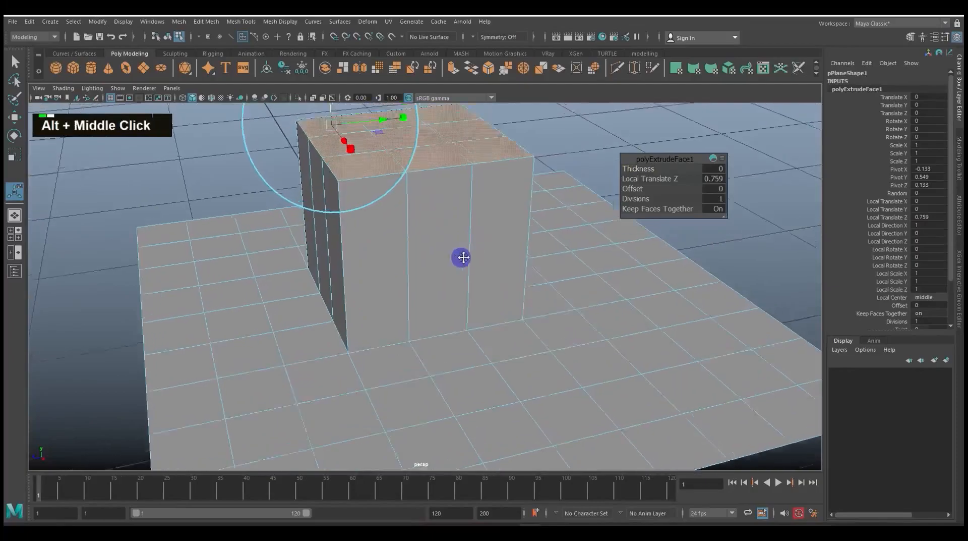
scroll(441, 294, "down", 3, "alt")
left_click_drag(441, 294, 469, 286, "alt")
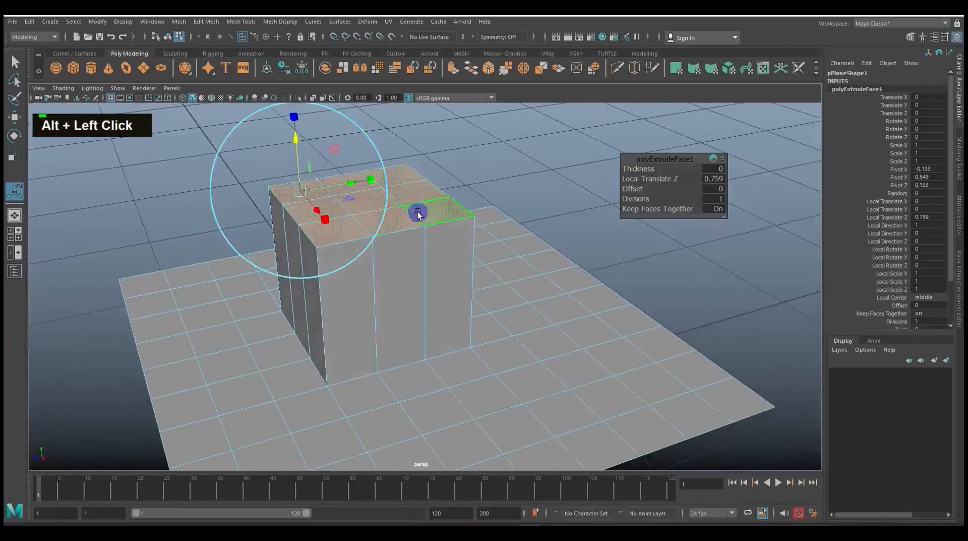
Turn off Keep Faces Together for the plane's extrusion and scale its faces locally to about 0.517 so each tapers separately
mouse_move(341, 197)
left_mouse_down("alt")
mouse_move(387, 180)
mouse_move(338, 186)
mouse_move(318, 209)
mouse_move(332, 216)
mouse_move(326, 211)
left_mouse_up("alt")
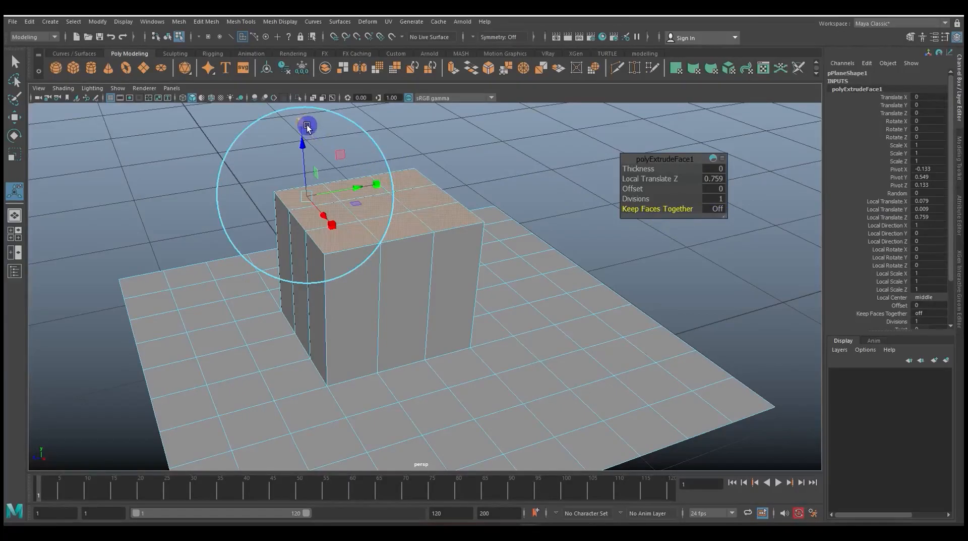
left_click_drag(306, 125, 296, 195)
scroll(384, 244, "up", 5, "alt")
left_click_drag(386, 244, 449, 261, "alt")
scroll(449, 262, "down", 5, "alt")
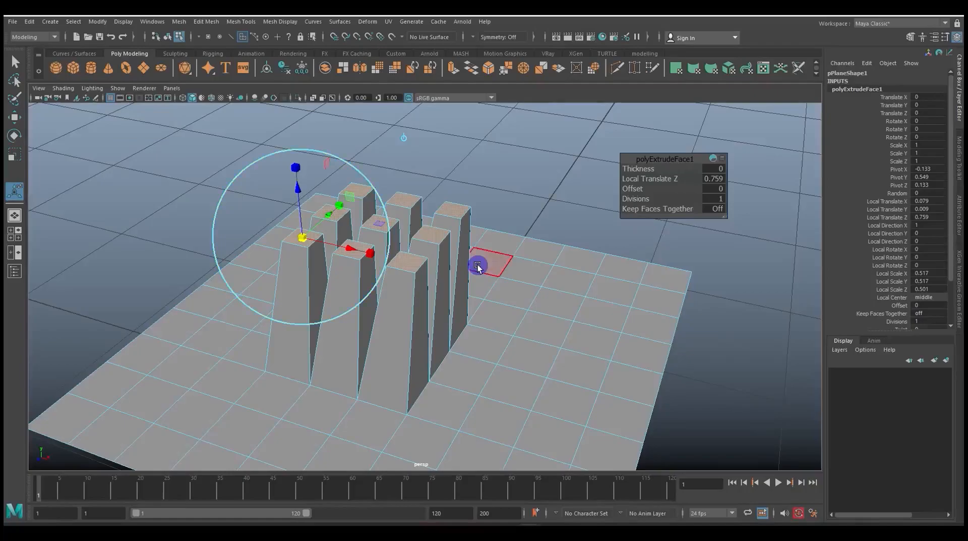
scroll(499, 283, "down", 3)
left_click_drag(521, 296, 487, 323, "alt")
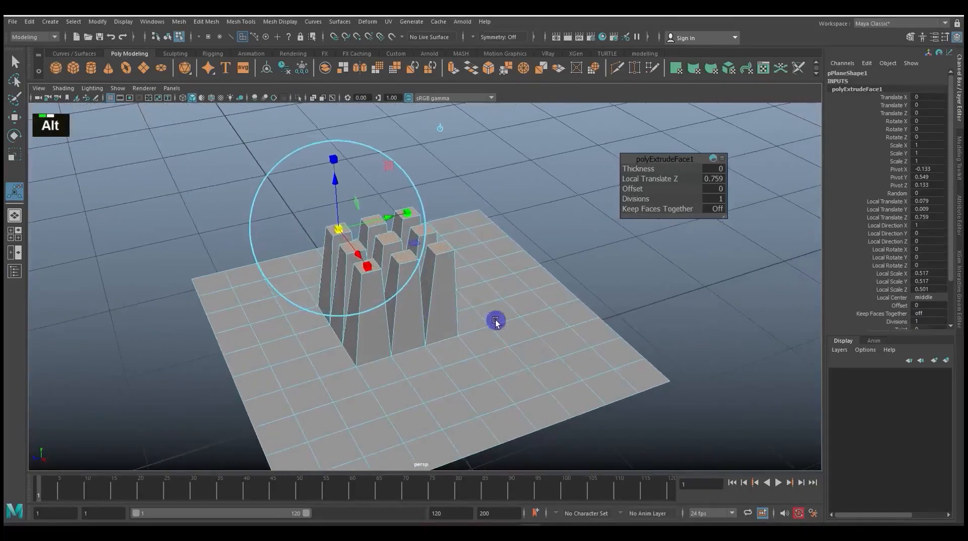
Return the plane to object selection and delete it from the scene
scroll(494, 322, "up", 3, "alt")
right_click(512, 259)
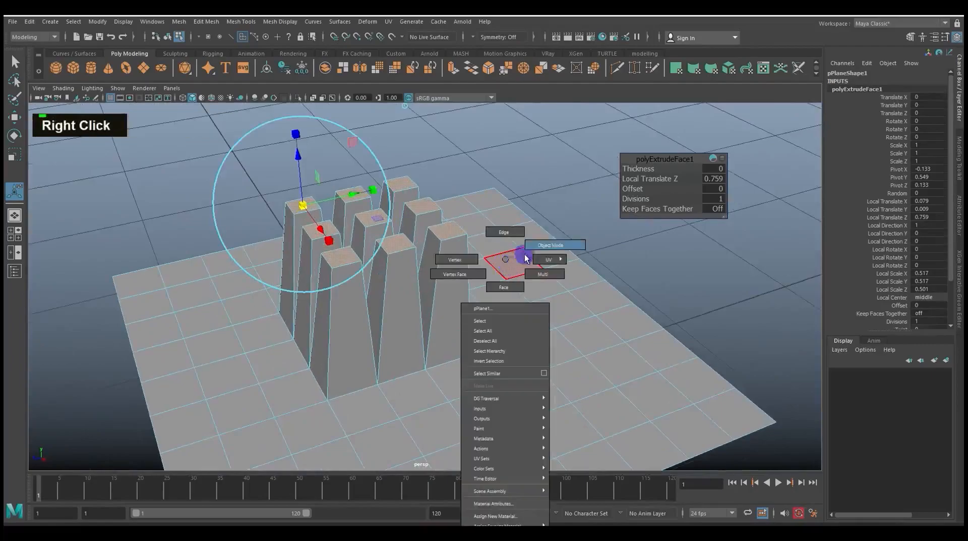
right_click_drag(515, 260, 554, 245)
double_click(474, 304)
key("Delete")
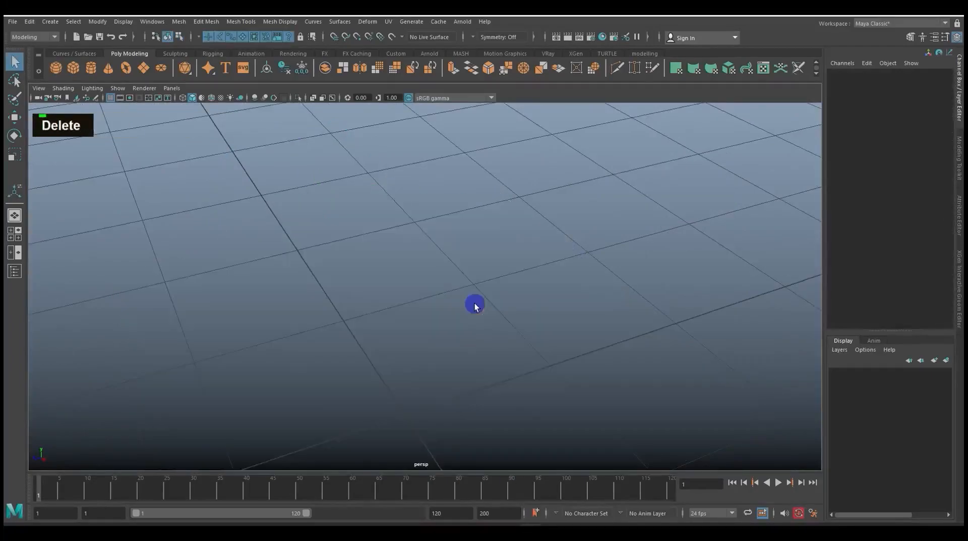
Create a polygon sphere and set both its Subdivisions Axis and Subdivisions Height to 12
left_click(56, 70)
scroll(382, 287, "up", 2)
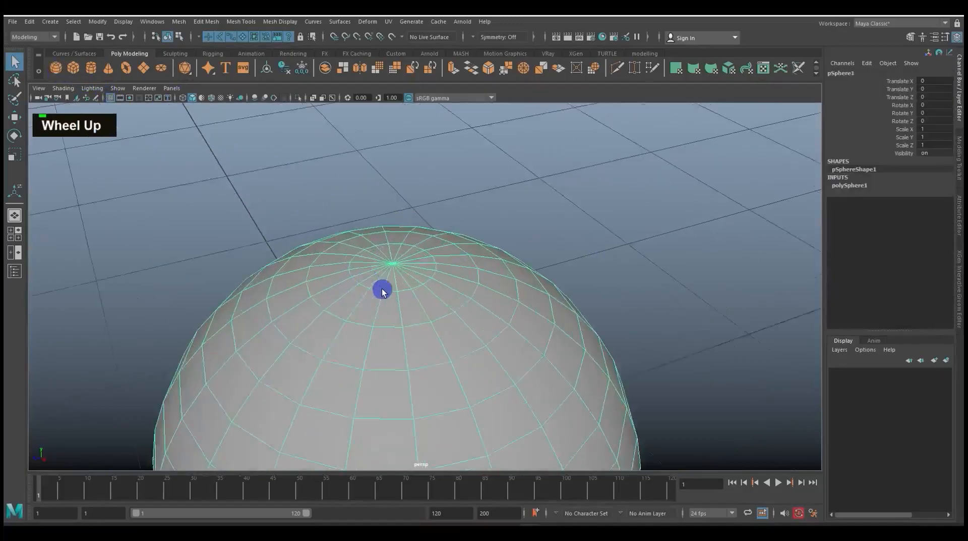
scroll(402, 287, "down", 5)
middle_click_drag(468, 307, 580, 274, "alt")
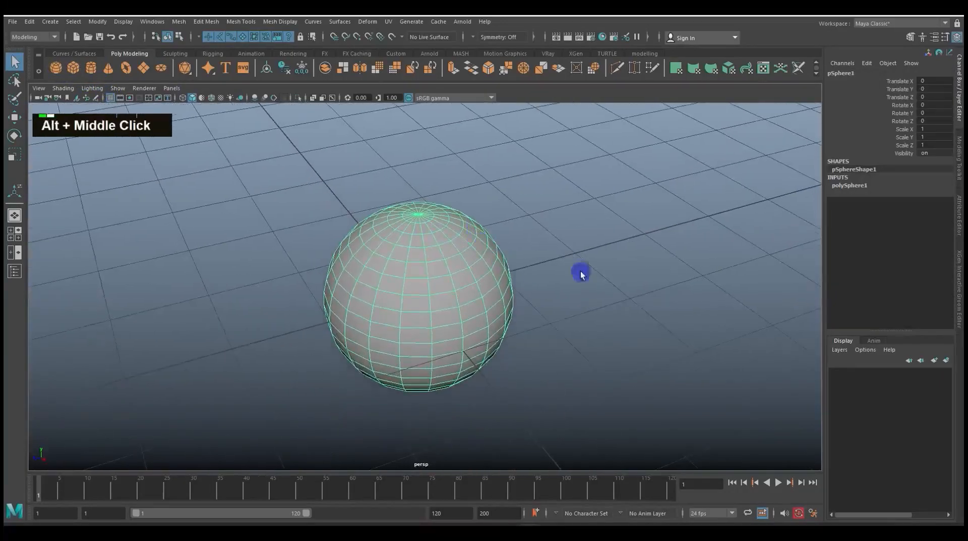
left_click(861, 188)
left_click_drag(880, 201, 877, 209)
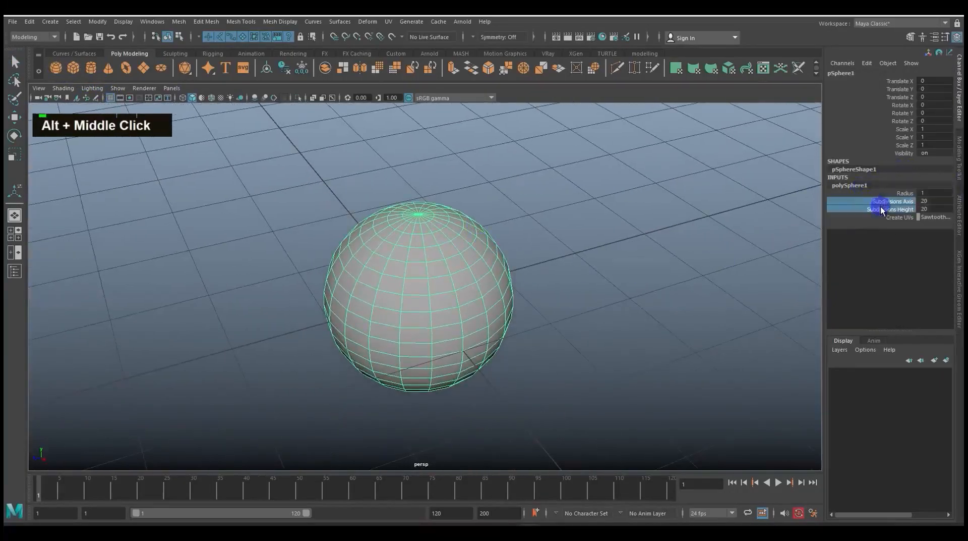
middle_click_drag(733, 209, 682, 212)
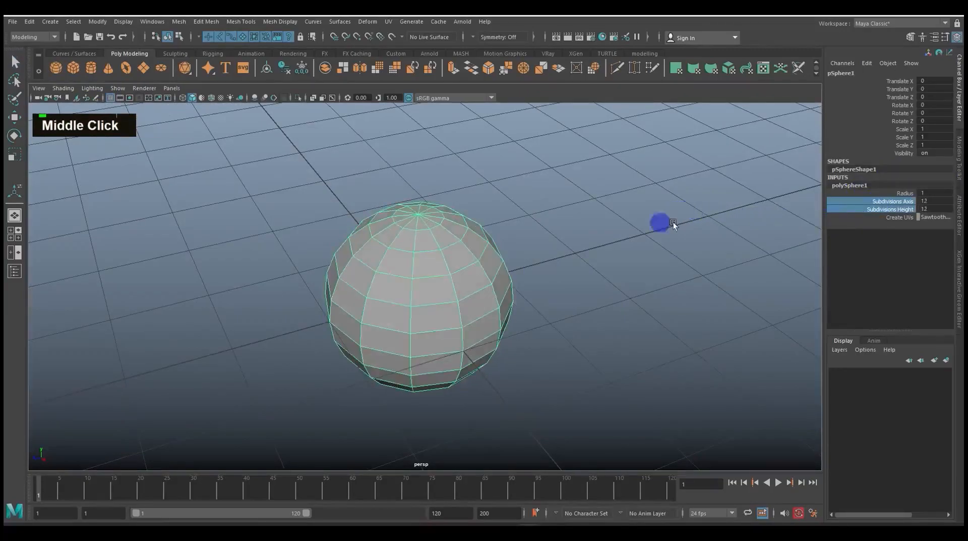
Extrude all of the sphere's faces with Keep Faces Together turned off
right_click_drag(451, 269, 454, 299)
left_click_drag(280, 174, 631, 422)
key("ctrl")
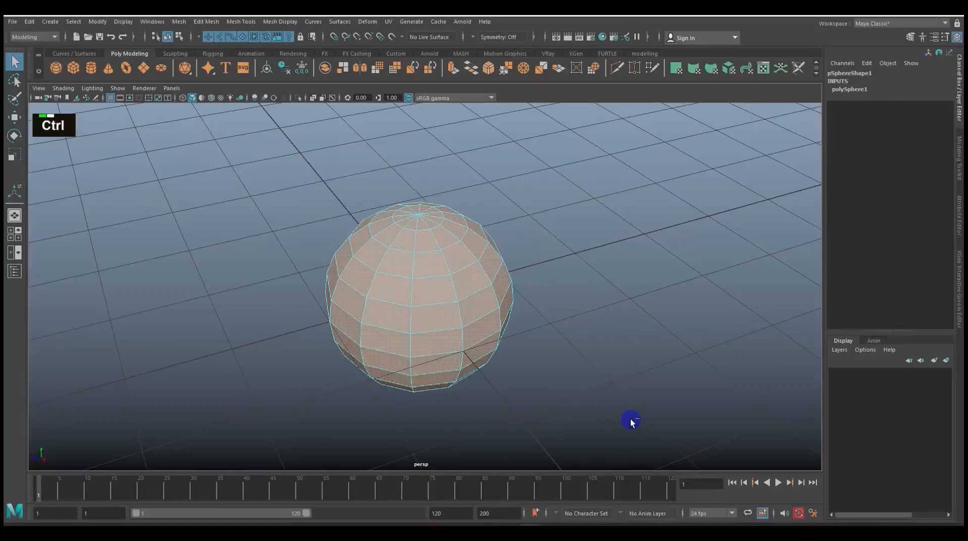
key("ctrl+e")
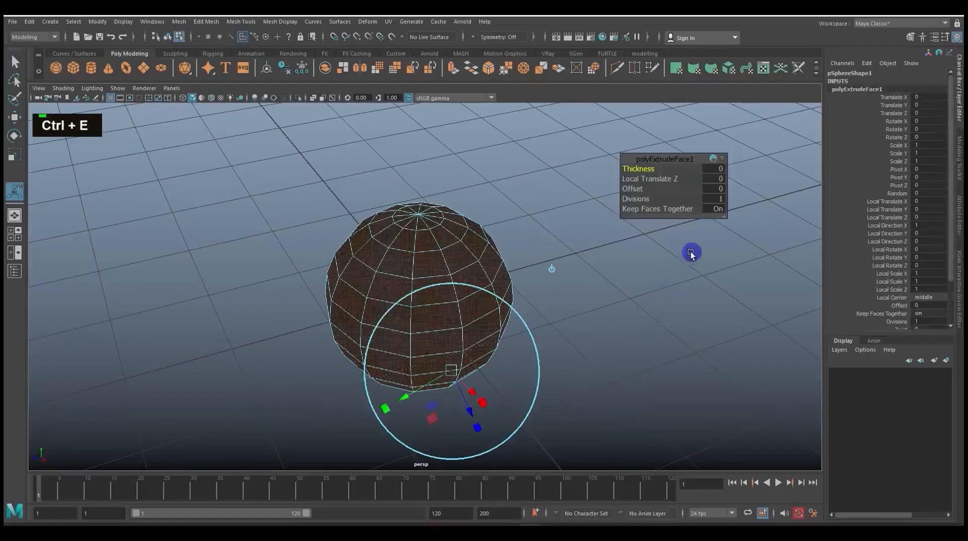
double_click(685, 212)
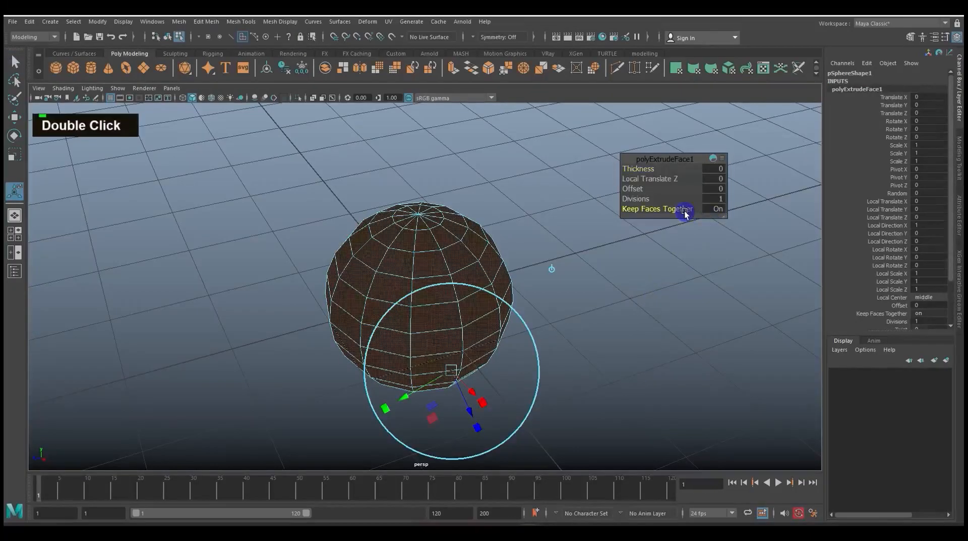
left_click_drag(701, 211, 695, 208)
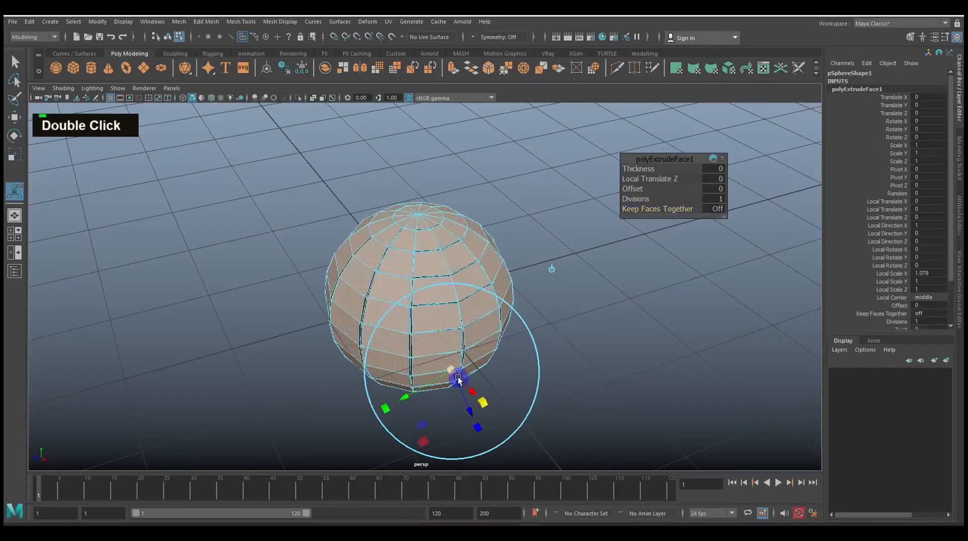
Scale the sphere's extruded faces locally to about 1.491, 1.383, 1.383, and as a whole to about 1.665, 1.469, 1.665
left_click_drag(454, 372, 561, 284)
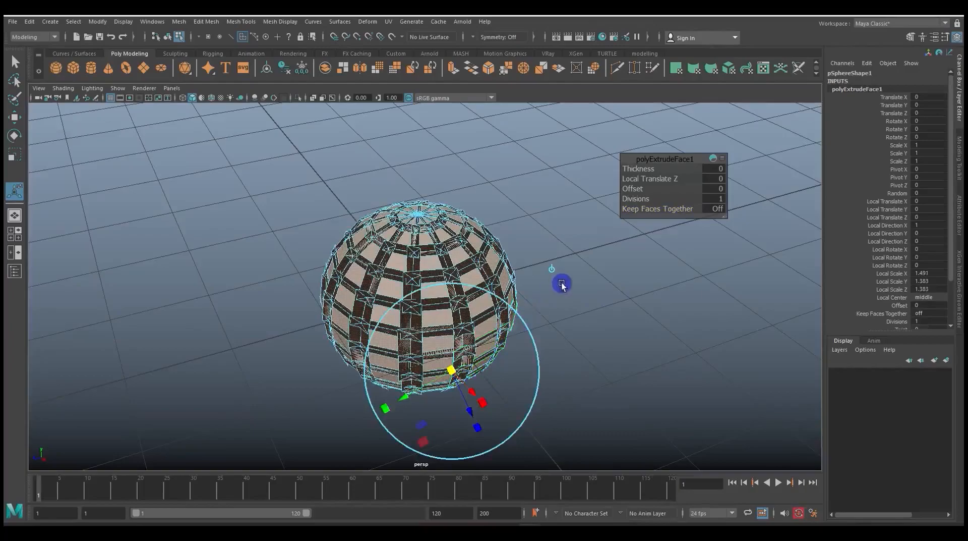
left_click(552, 272)
left_click_drag(418, 230, 414, 296)
left_click(416, 237)
left_click(516, 196)
left_click(520, 198)
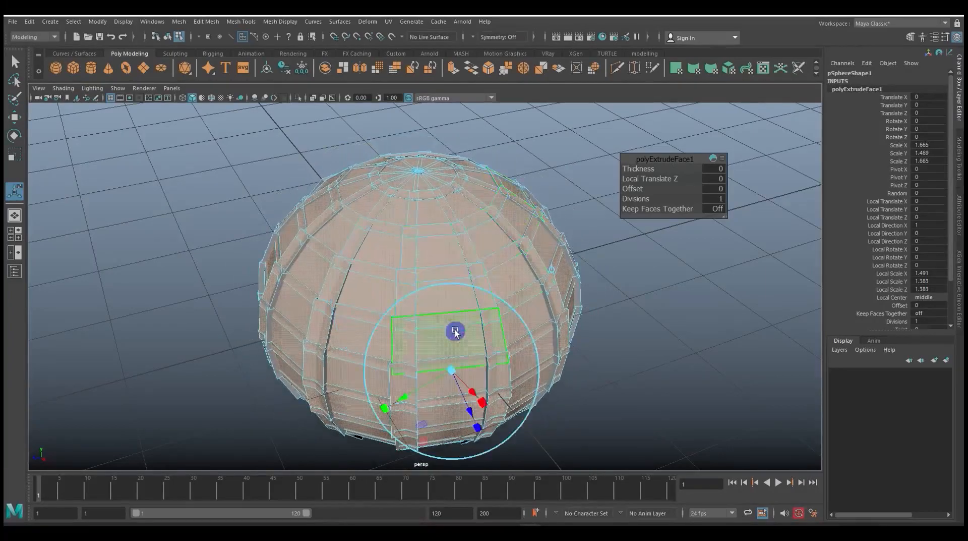
Shape the sphere's extruded faces into outward-pointing tapered spikes and return the sphere to object selection
middle_click_drag(577, 368, 508, 348, "alt")
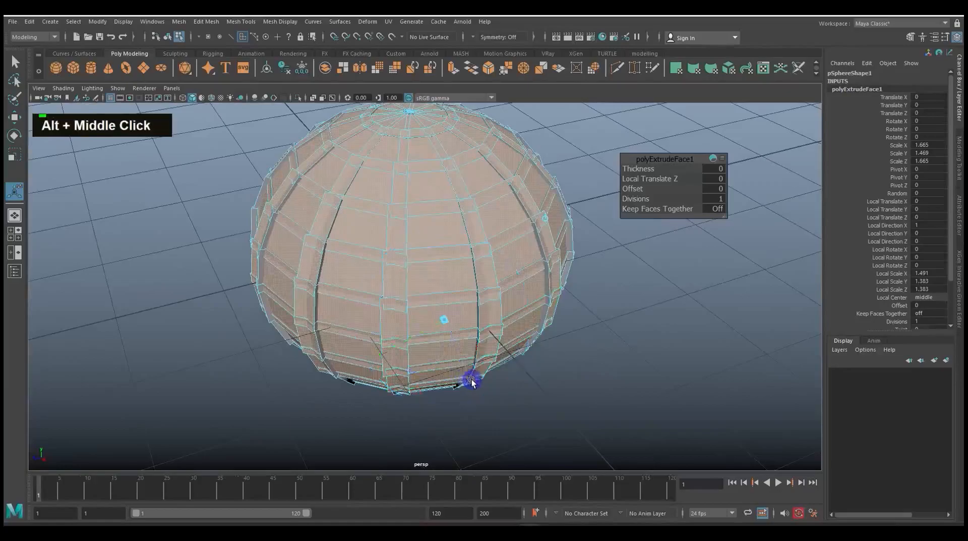
left_click_drag(445, 323, 404, 303)
left_click_drag(420, 318, 543, 294, "alt")
scroll(545, 326, "down", 3, "alt")
scroll(561, 359, "up", 4, "alt")
left_click_drag(561, 359, 616, 339, "alt")
double_click(500, 297)
right_click_drag(468, 239, 519, 225)
left_click(563, 233)
left_click_drag(582, 281, 474, 272, "alt")
left_click(484, 272)
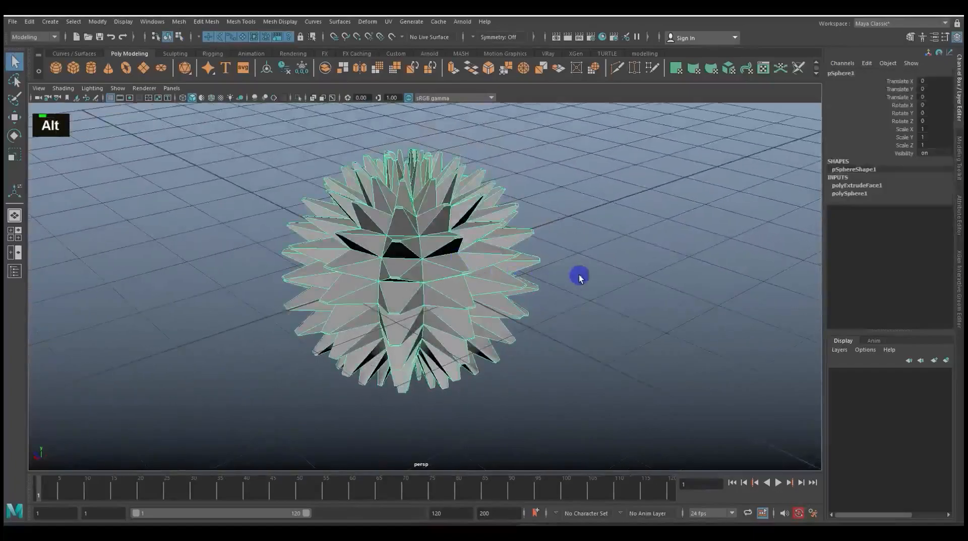
Turn on smooth mesh preview for the spiked sphere and clear the selection to inspect its shape
key("3")
scroll(568, 294, "down", 3)
left_click_drag(568, 294, 607, 281, "alt")
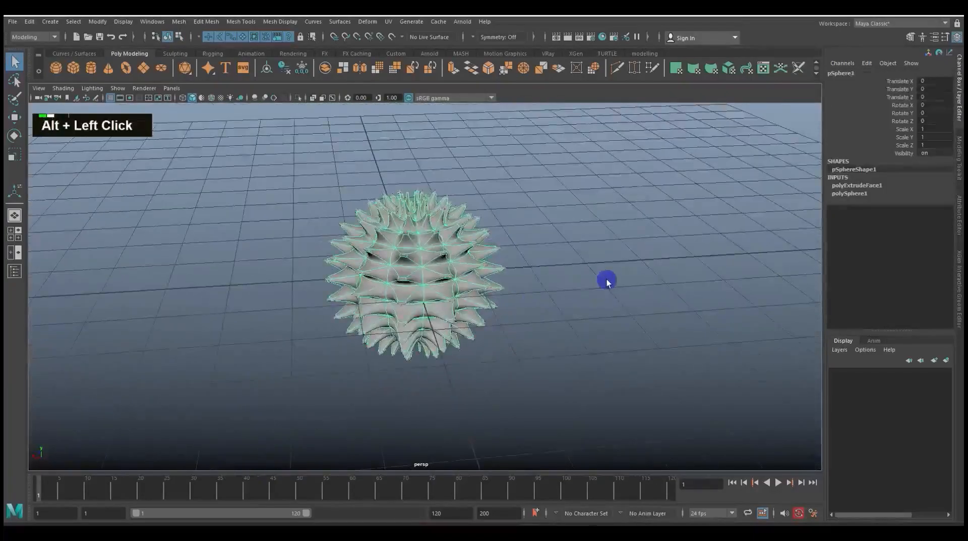
left_click(601, 285)
scroll(584, 296, "down", 3)
scroll(583, 296, "up", 6)
scroll(583, 295, "up", 3, "alt")
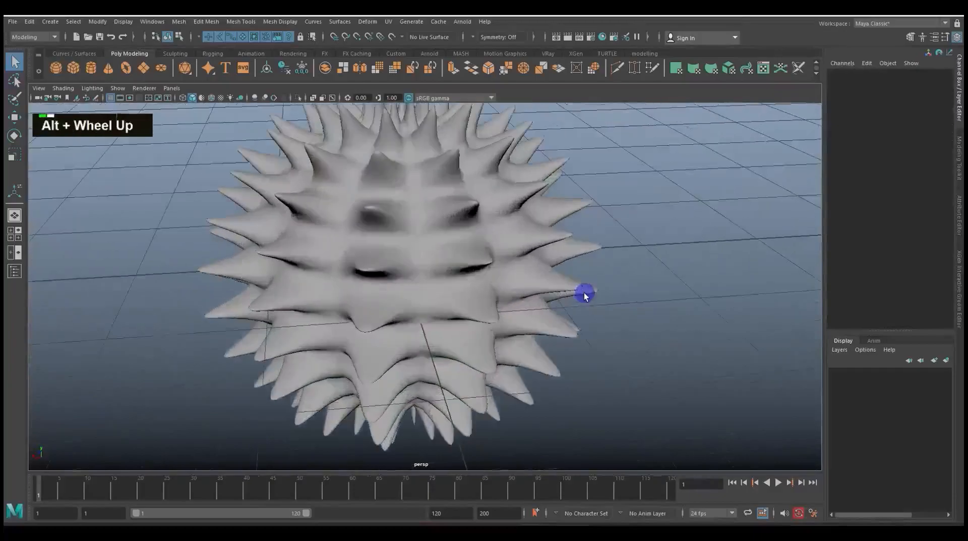
scroll(584, 293, "down", 3, "alt")
left_click_drag(610, 285, 519, 290, "alt")
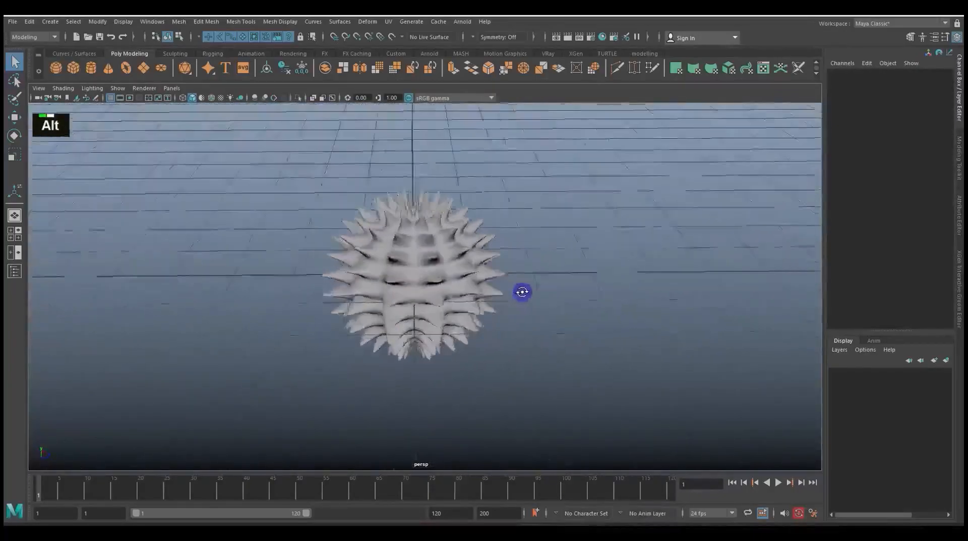
scroll(534, 302, "up", 2, "alt")
scroll(535, 302, "down", 2)
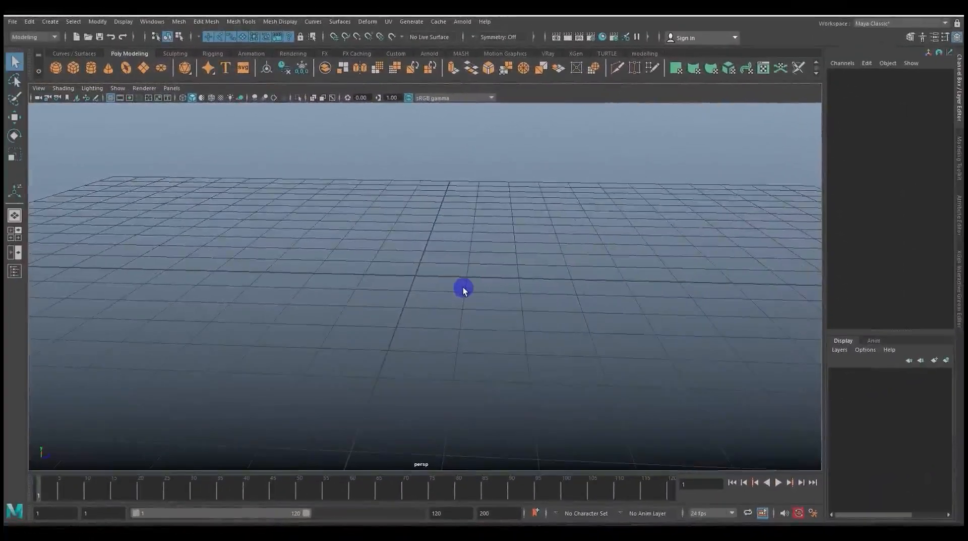
Create a polygon cube in the empty scene and switch to the side view
scroll(464, 290, "up", 2)
scroll(466, 290, "down", 2, "alt")
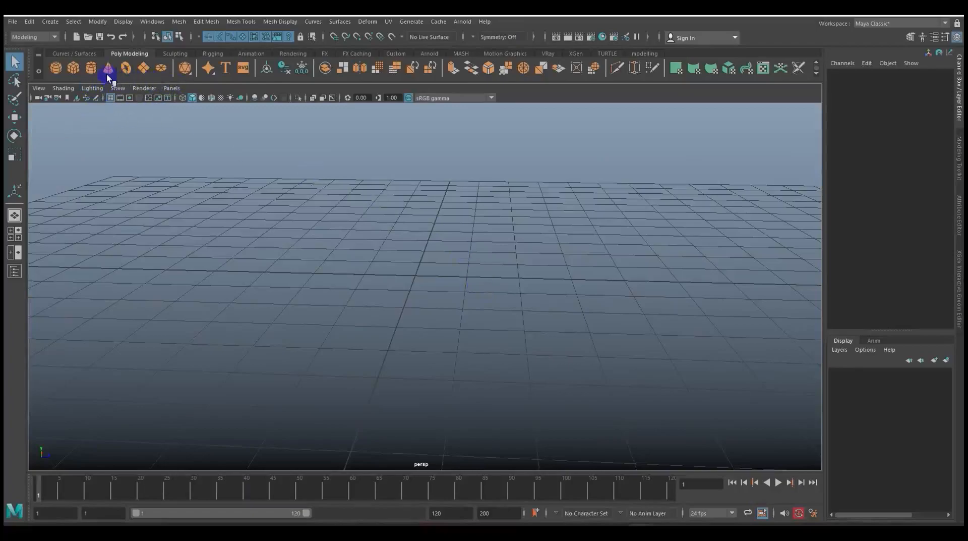
left_click(80, 67)
scroll(454, 275, "up", 3)
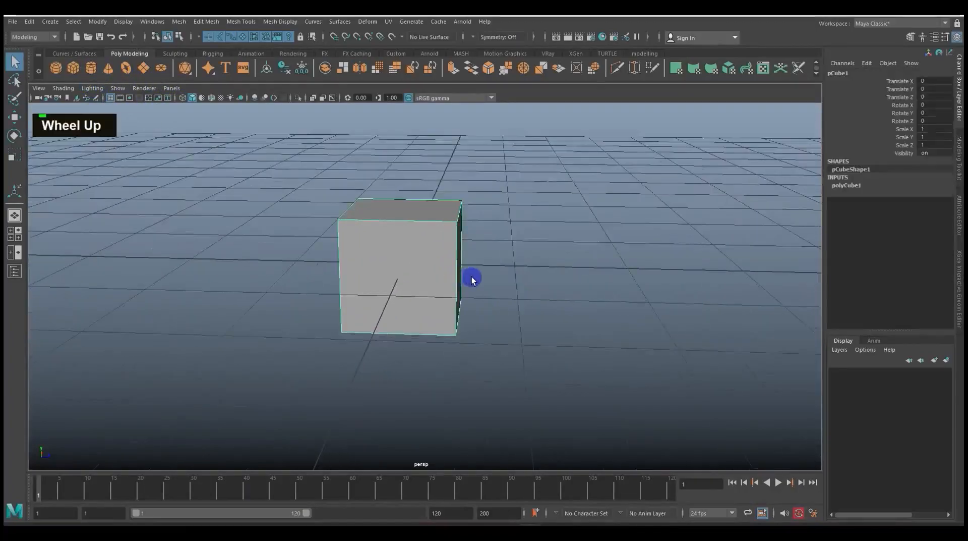
key("space")
left_click_drag(499, 271, 532, 272)
scroll(503, 289, "up", 4)
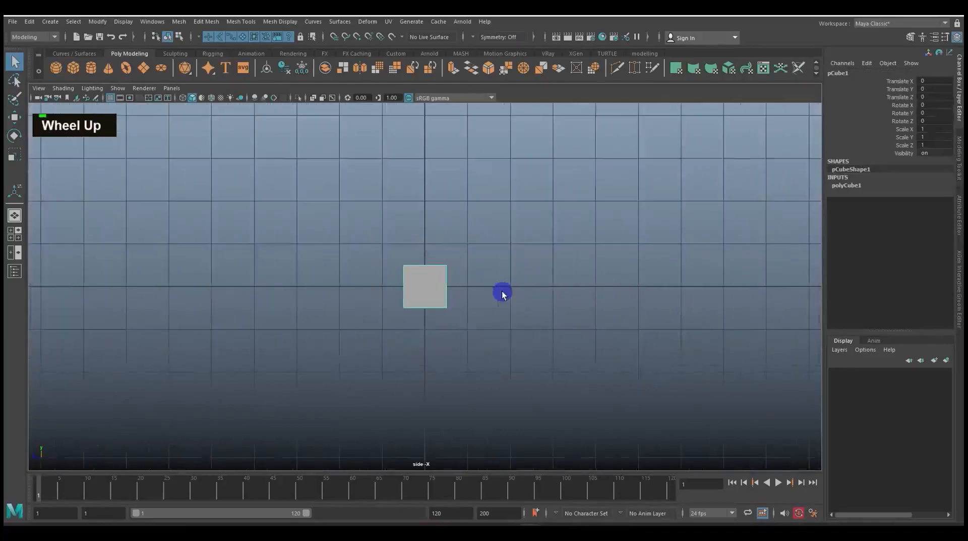
middle_click_drag(505, 264, 496, 316, "alt")
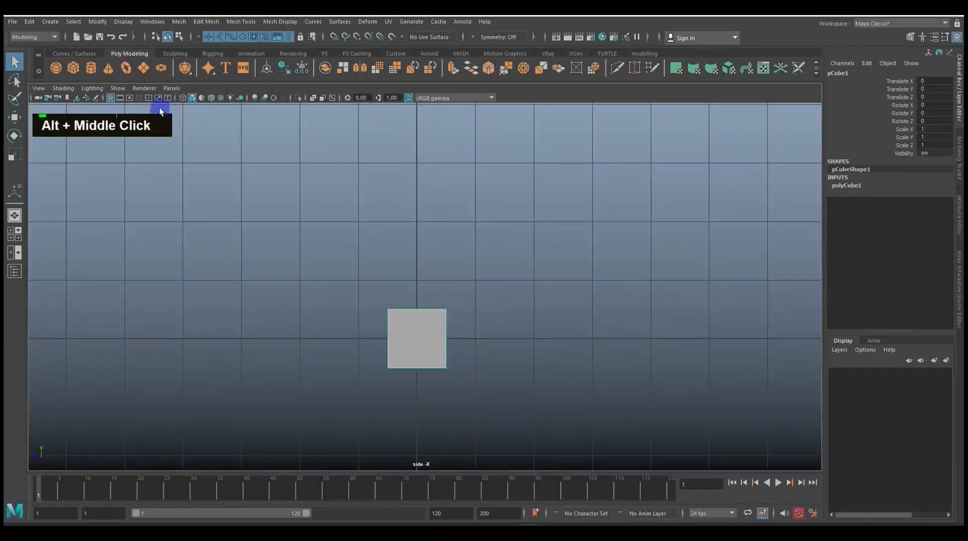
Draw a curve with the CV Curve Tool, starting at the cube's top centre and arching upward and to the right
left_click(50, 22)
mouse_move(82, 96)
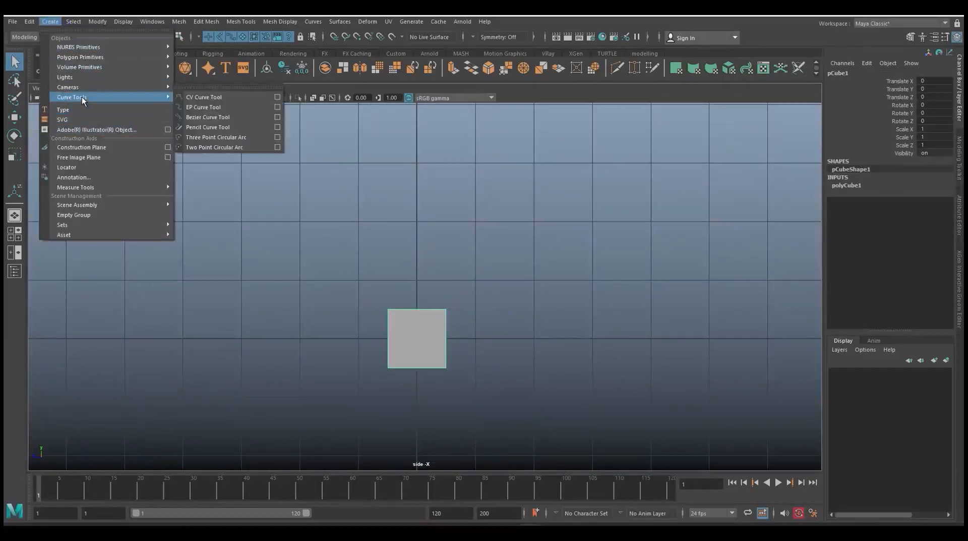
left_click(223, 97)
middle_click_drag(416, 230, 352, 324, "alt")
left_click(352, 374)
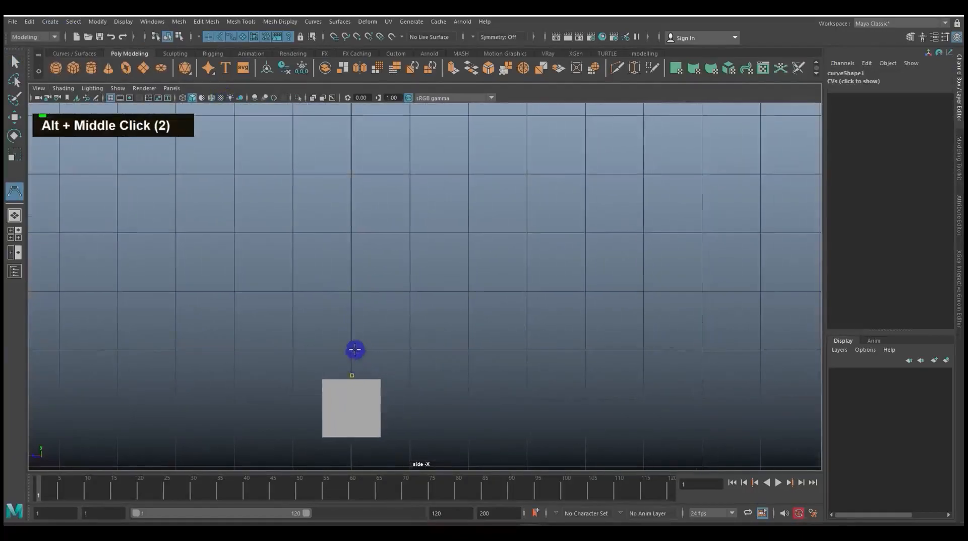
left_click(356, 343)
left_click(369, 311)
left_click(387, 286)
left_click(401, 271)
left_click(418, 259)
left_click(445, 244)
left_click(467, 235)
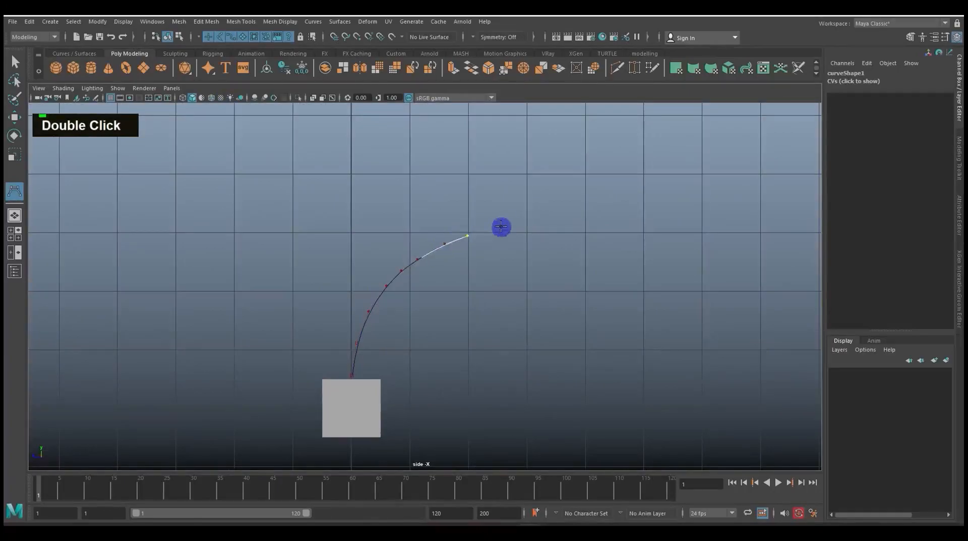
key("Return")
Return to the perspective view and activate the Move tool on the curve, framing the cube's top face
key("space")
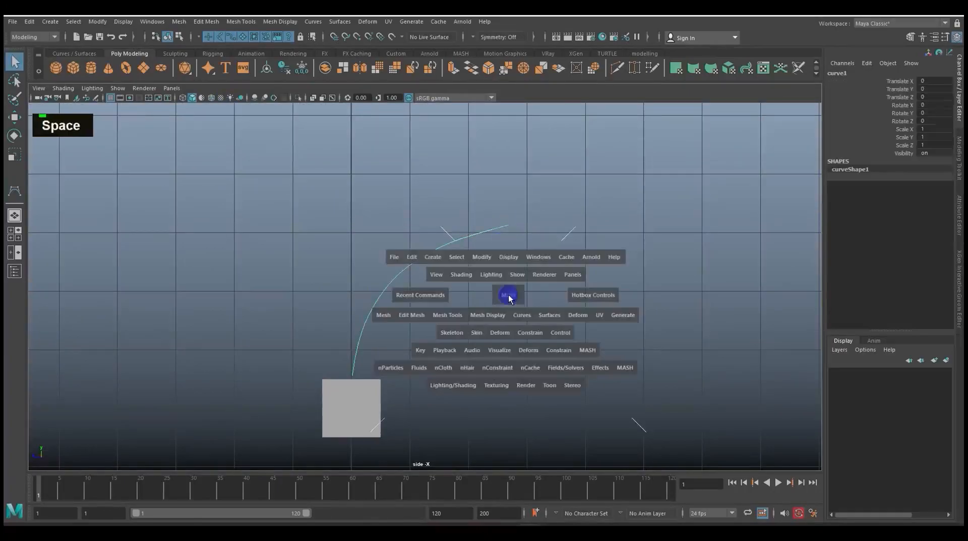
scroll(496, 298, "down", 1)
key("space")
scroll(491, 301, "down", 2)
left_click_drag(488, 300, 583, 311, "alt")
scroll(463, 314, "up", 1, "alt")
middle_click_drag(463, 314, 437, 249, "alt")
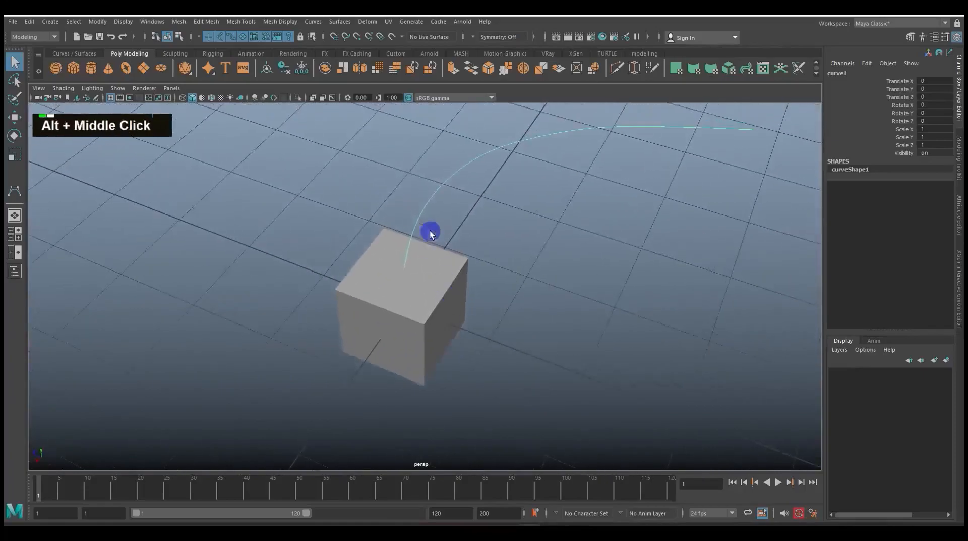
key("w")
scroll(471, 225, "down", 1)
left_click_drag(471, 225, 469, 259, "alt")
scroll(469, 259, "up", 1, "alt")
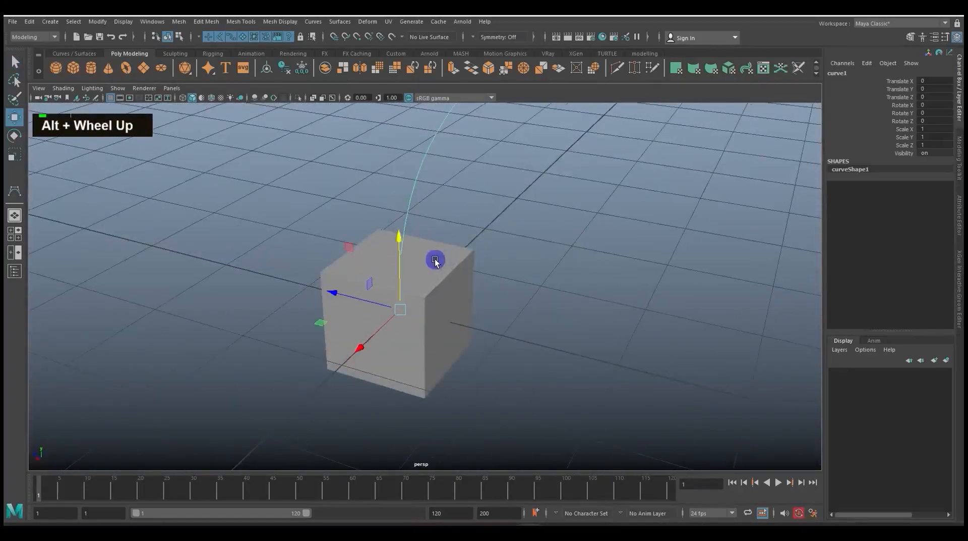
Extrude the cube's top face along the curve, with both the face and the curve selected
left_click(434, 257)
right_click(435, 257)
left_click(436, 287)
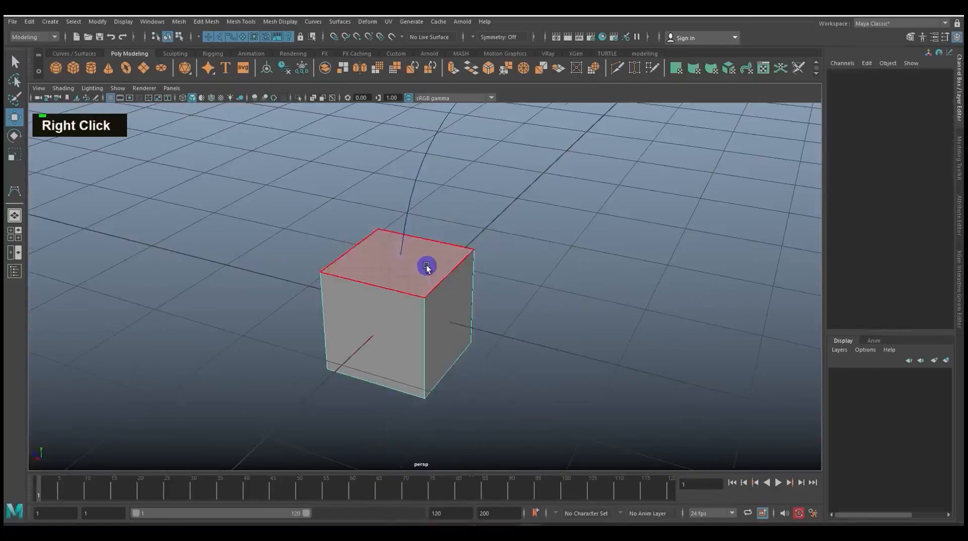
left_click(428, 266)
scroll(497, 242, "down", 2)
middle_click_drag(497, 242, 522, 265, "alt")
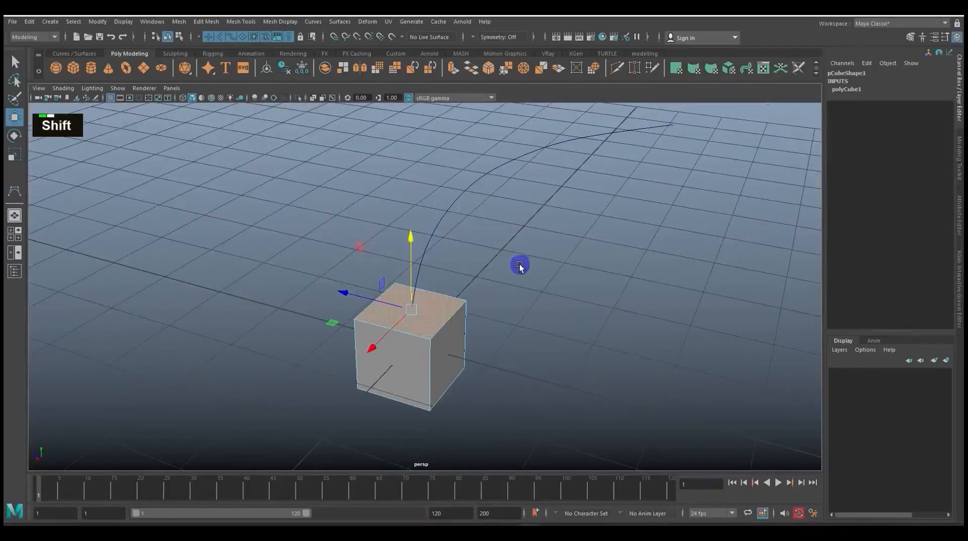
left_click(469, 178, "shift")
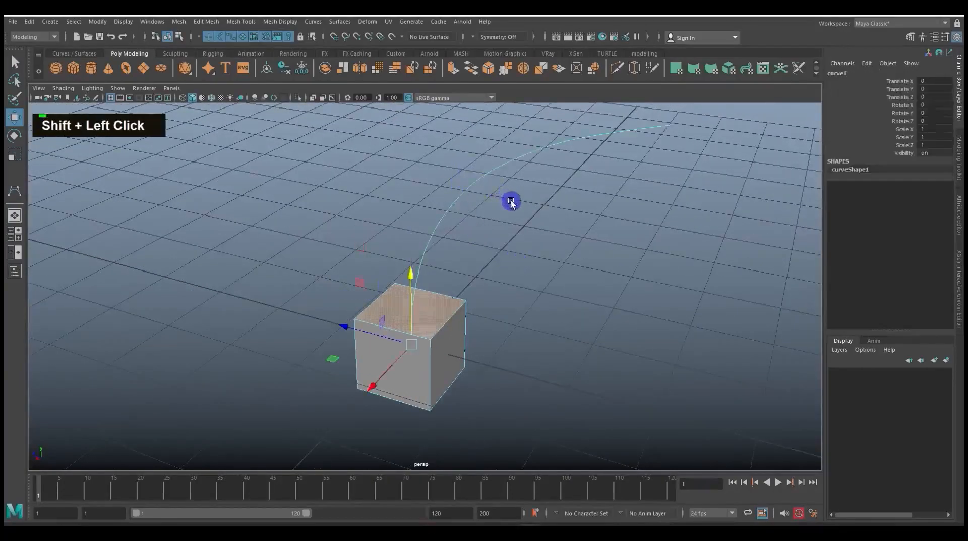
key("ctrl+e")
scroll(540, 268, "down", 2)
left_click_drag(540, 267, 568, 260, "alt")
middle_click_drag(568, 259, 512, 296, "alt")
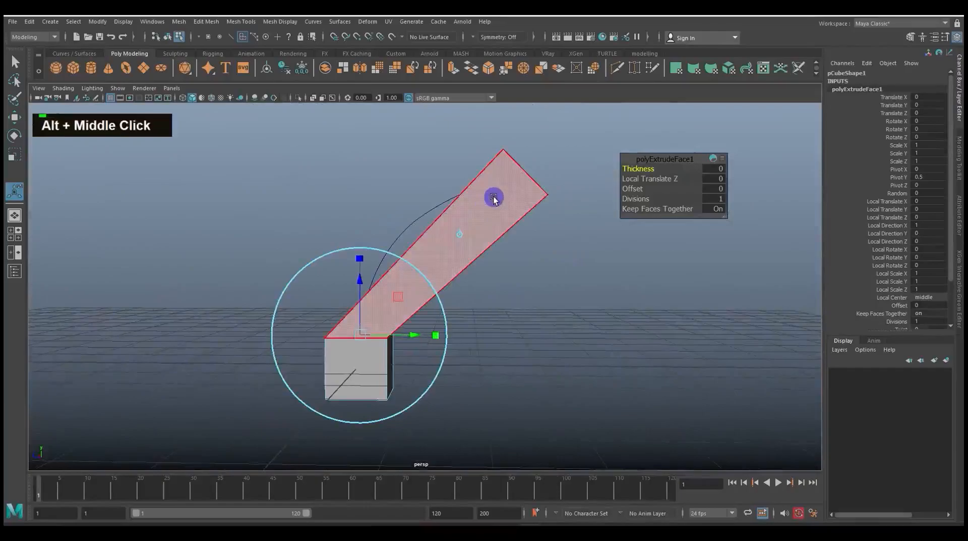
left_click_drag(653, 159, 658, 134)
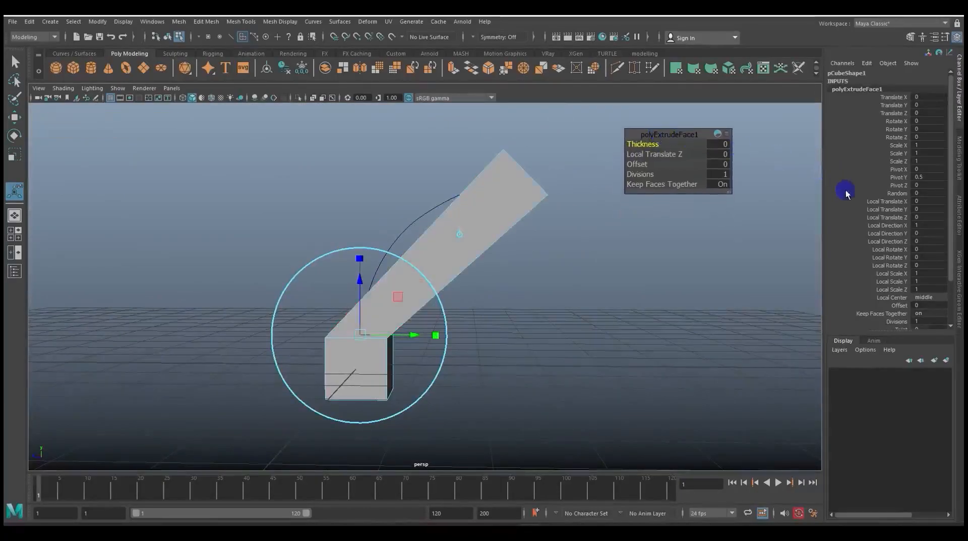
Set the extrusion's Divisions to 21 so that it follows the curve smoothly
scroll(895, 246, "down", 2)
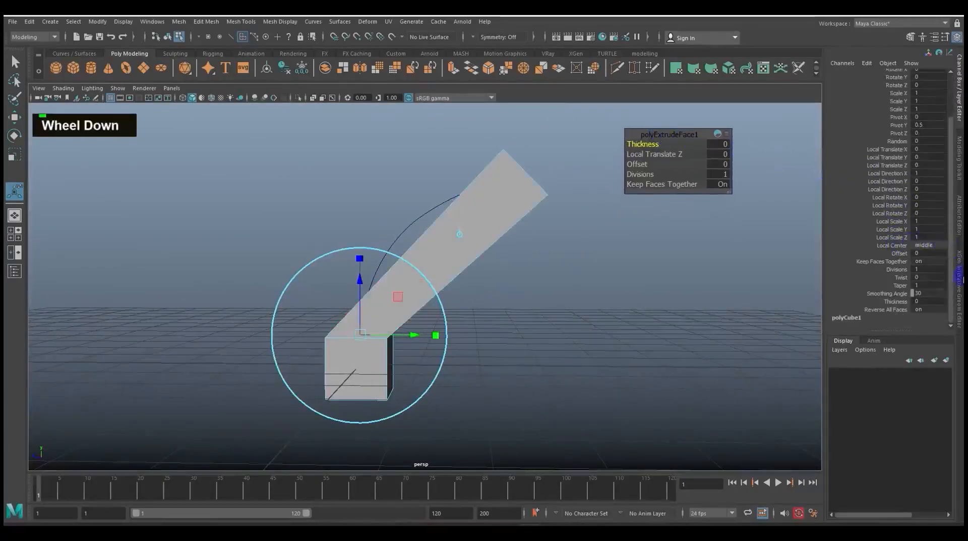
left_click(891, 271)
middle_click_drag(741, 278, 837, 262)
left_click_drag(703, 280, 606, 305, "alt")
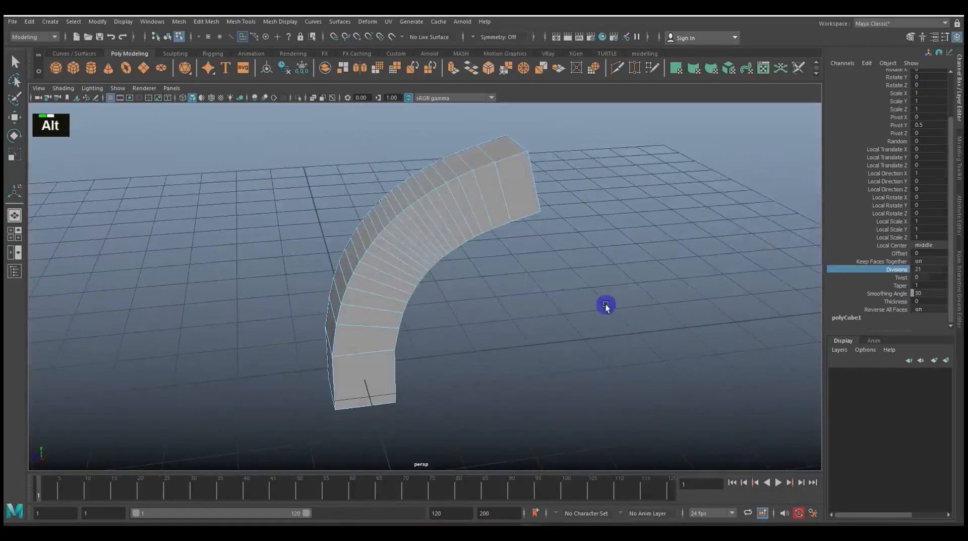
Set the extrusion's Twist to -180
left_click(893, 277)
mouse_move(661, 281)
left_mouse_down("alt")
mouse_move(625, 277)
mouse_move(646, 277)
left_mouse_up("alt")
middle_click_drag(646, 277, 562, 275)
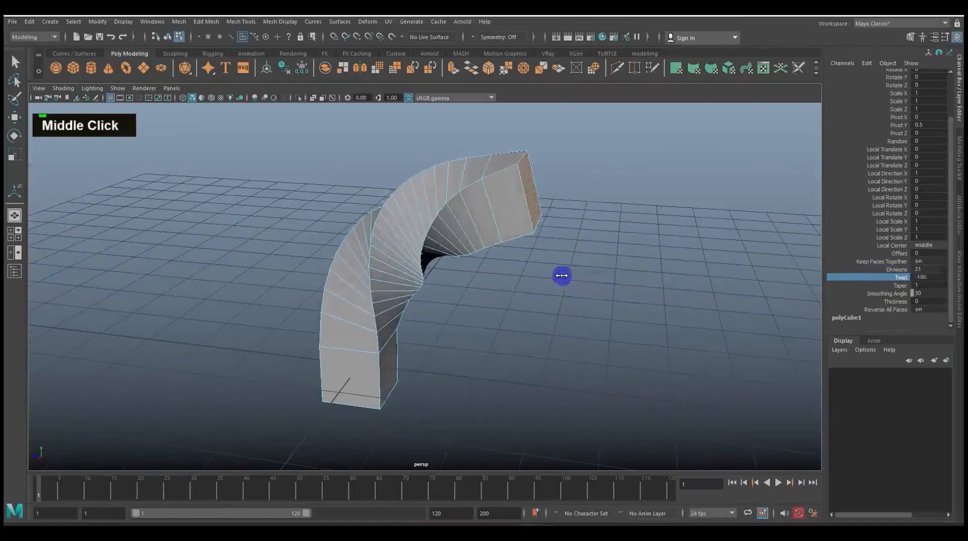
Set the extrusion's Taper to 0 so that its end narrows to a point
left_click(874, 285)
middle_click_drag(724, 285, 707, 283)
left_click_drag(708, 282, 616, 290, "alt")
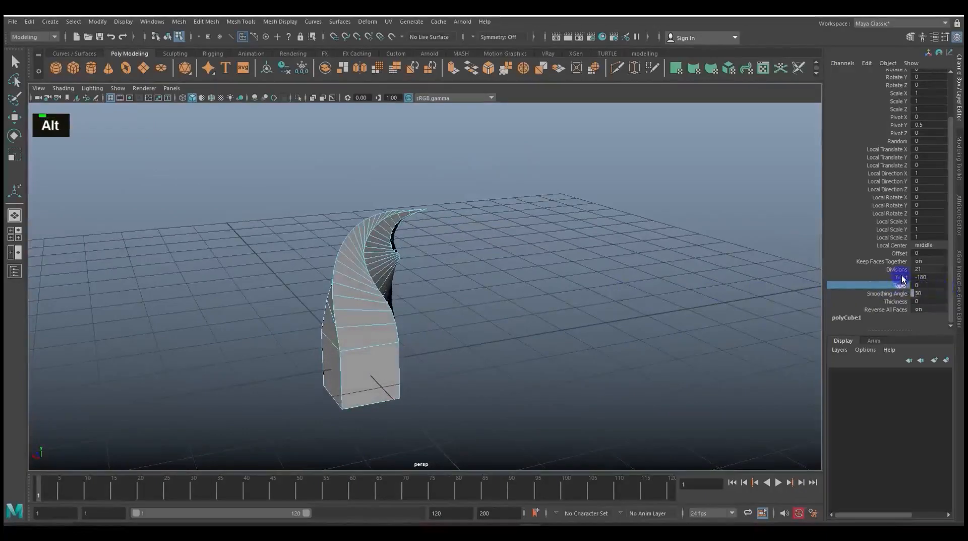
left_click_drag(895, 278, 899, 284)
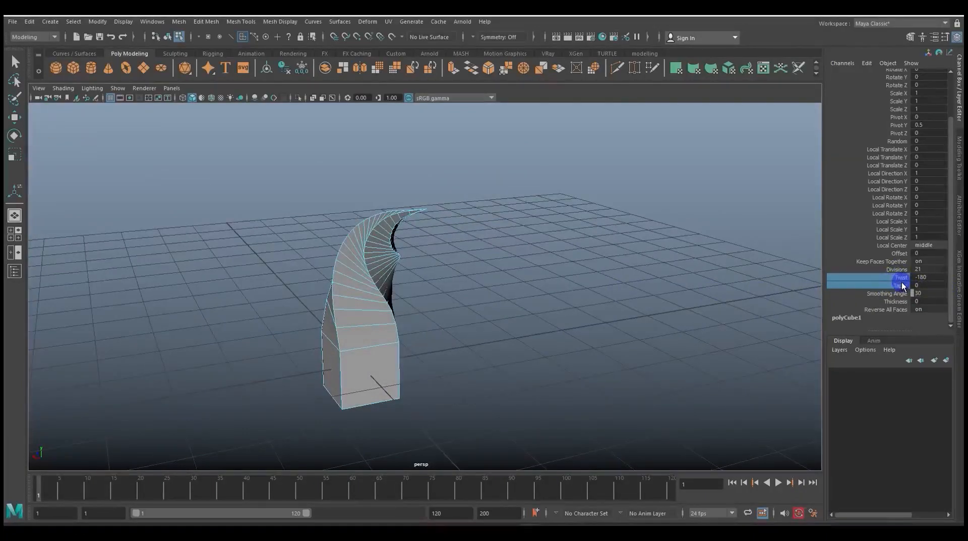
left_click_drag(634, 286, 693, 292, "alt")
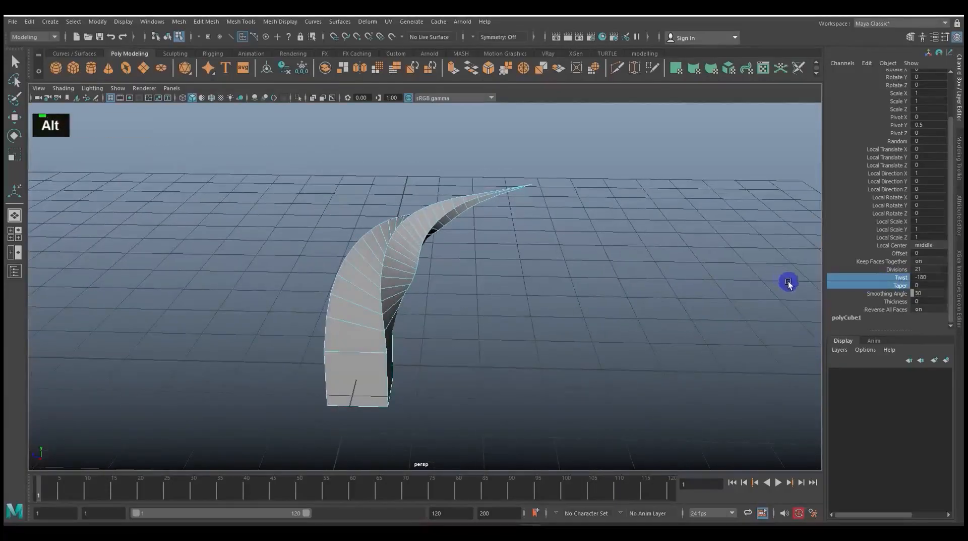
Try an Offset of -0.1 on the curved extrusion and undo it
left_click(892, 254)
middle_click_drag(684, 272, 685, 271)
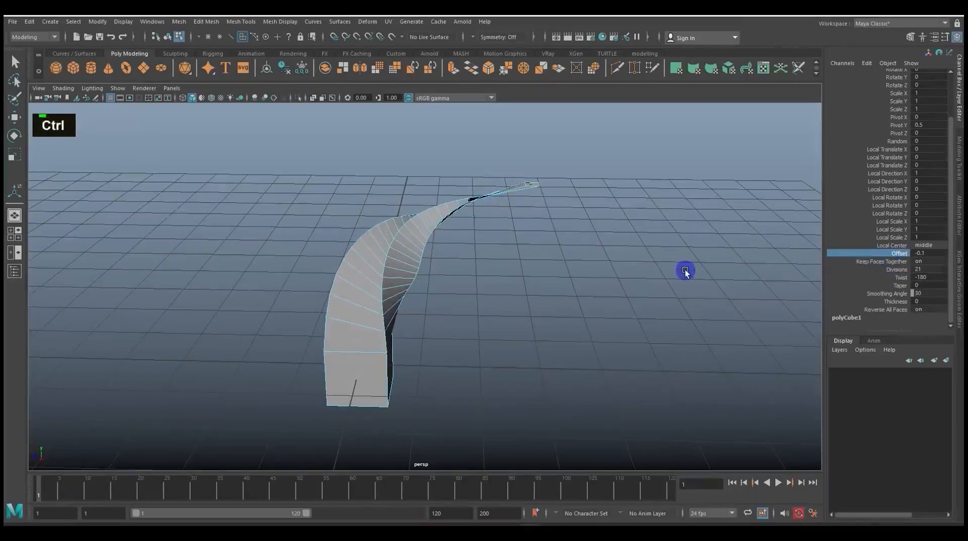
key("ctrl+z")
left_click_drag(553, 314, 494, 308, "alt")
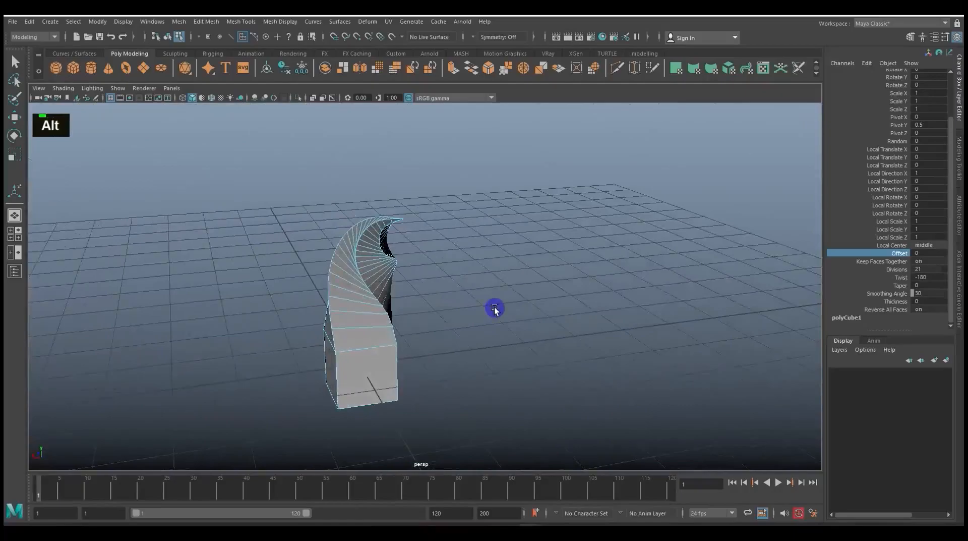
scroll(524, 303, "up", 5)
left_click_drag(451, 307, 553, 306, "alt")
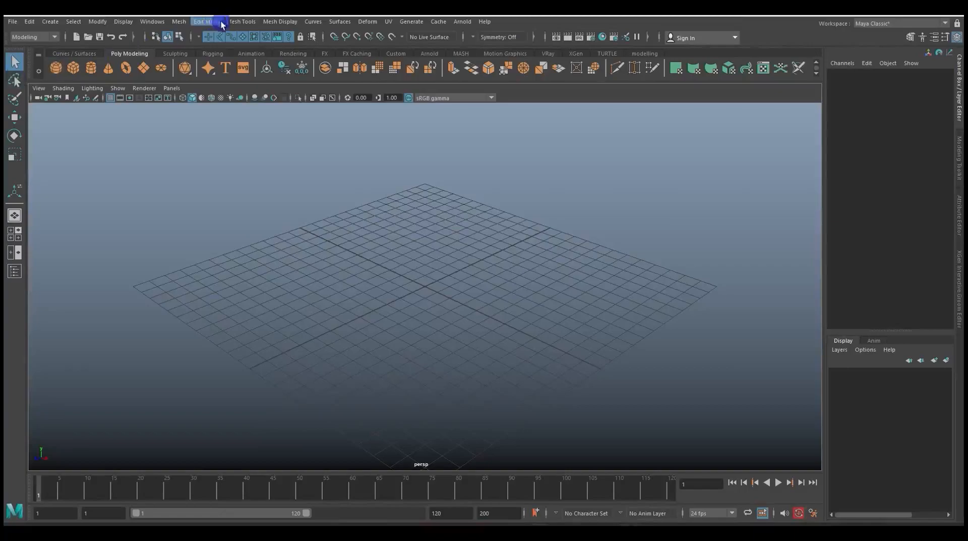
Create a polygon cylinder in the empty scene
scroll(477, 276, "down", 3, "alt")
left_click_drag(485, 294, 484, 321, "alt")
scroll(497, 315, "down", 2, "alt")
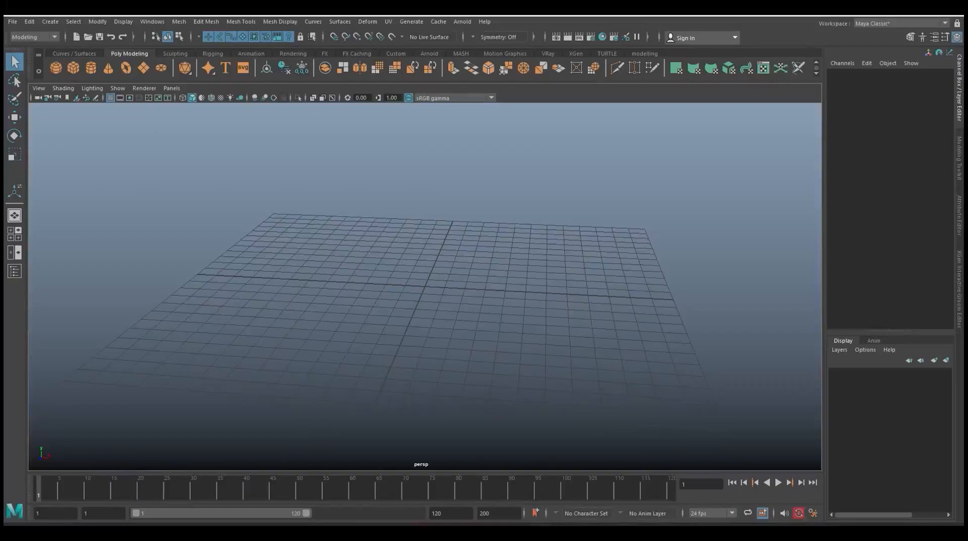
left_click_drag(452, 341, 449, 341, "alt")
scroll(471, 348, "up", 2, "alt")
middle_click_drag(471, 348, 430, 321, "alt")
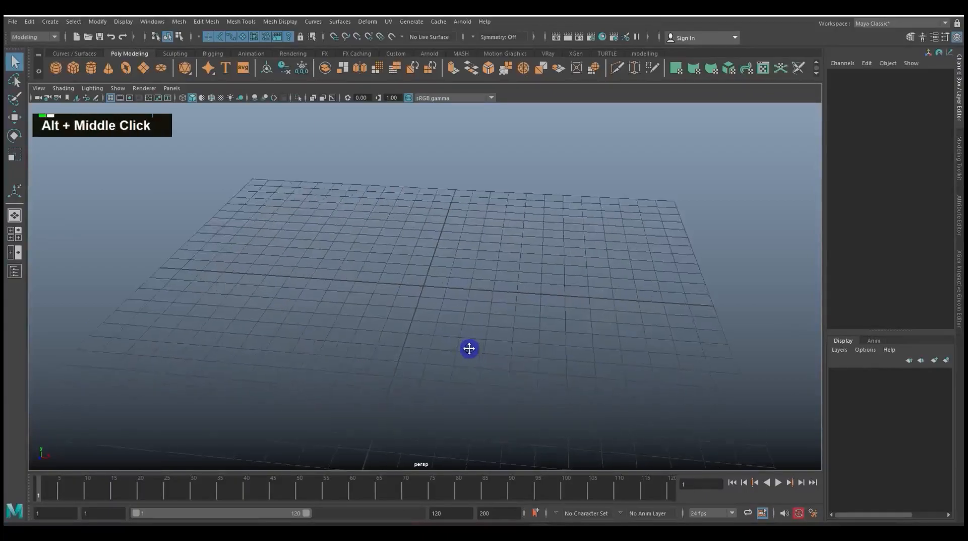
left_click(56, 24)
mouse_move(77, 57)
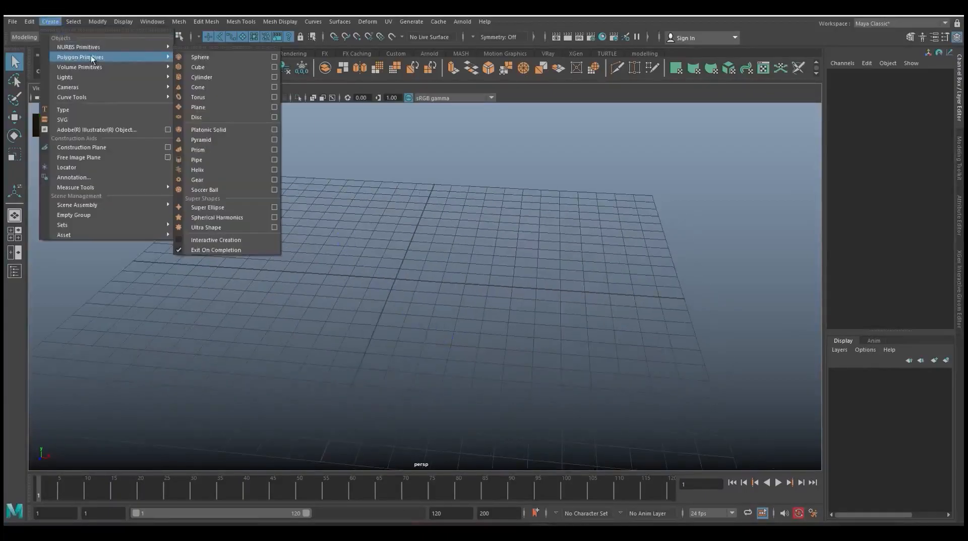
left_click(211, 77)
scroll(450, 284, "up", 2)
middle_click_drag(449, 283, 505, 310, "alt")
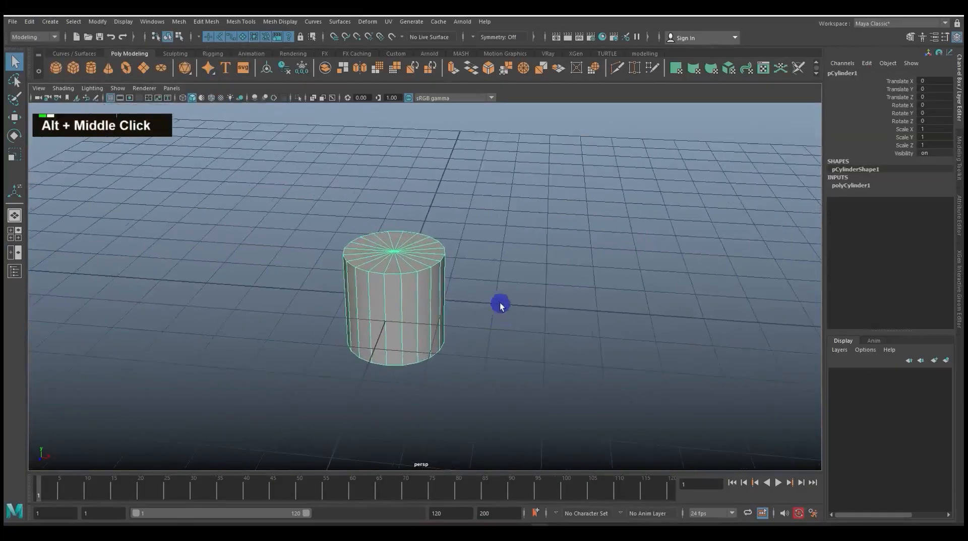
Set the cylinder's Subdivisions Axis to 14 and its Subdivisions Caps to 0
left_click(860, 187)
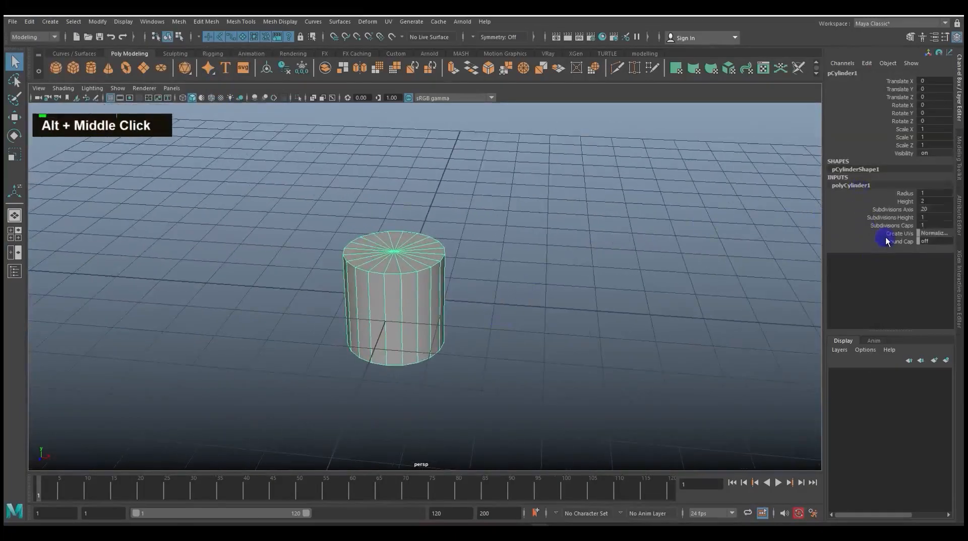
left_click(893, 208)
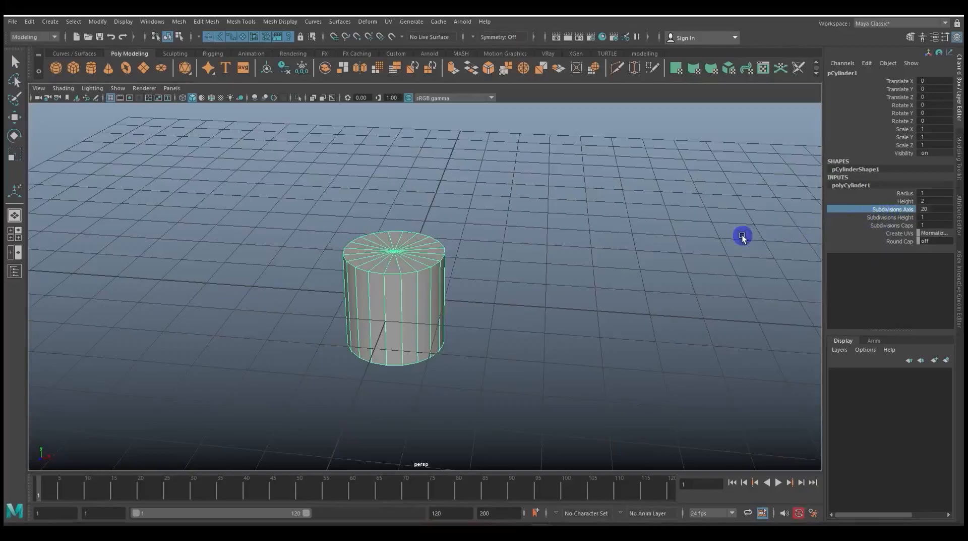
middle_click_drag(738, 234, 708, 235)
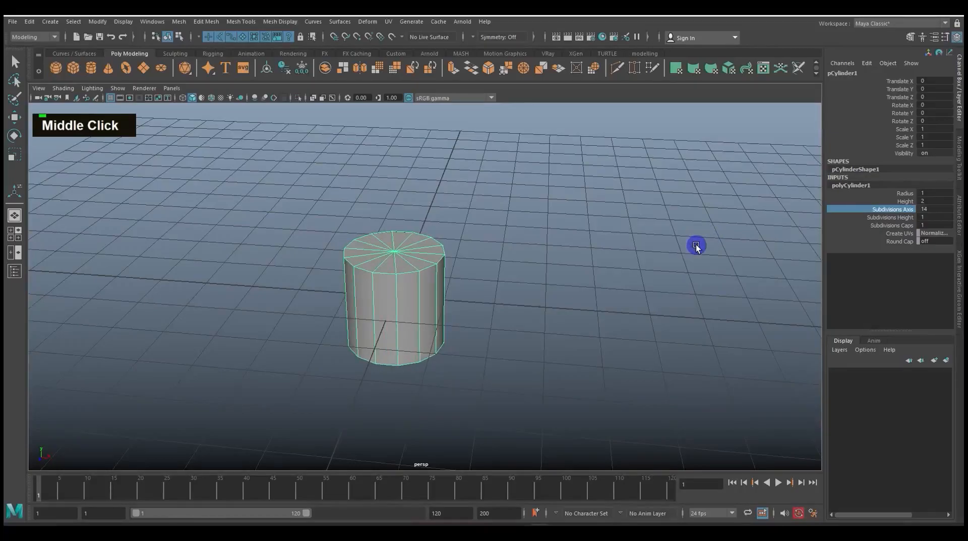
left_click_drag(683, 252, 415, 248, "alt")
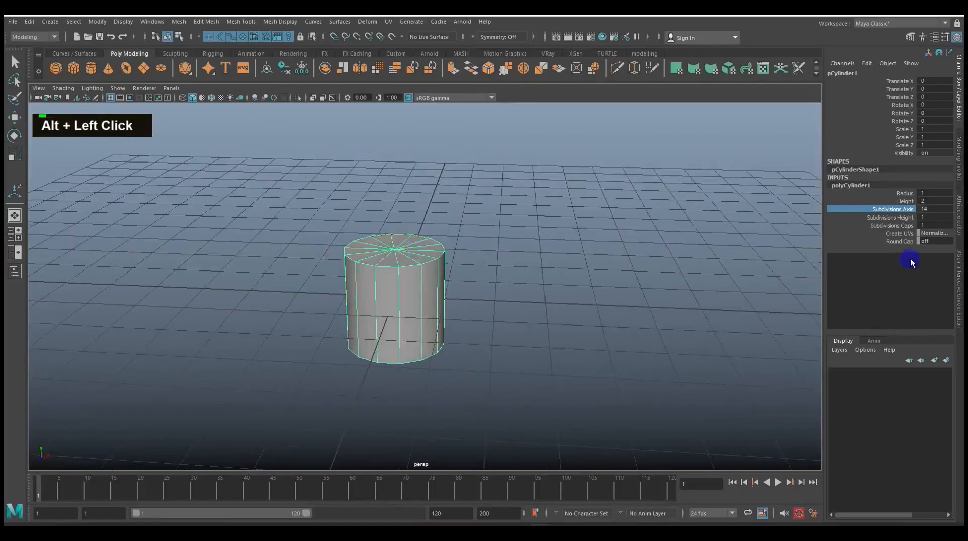
left_click(934, 225)
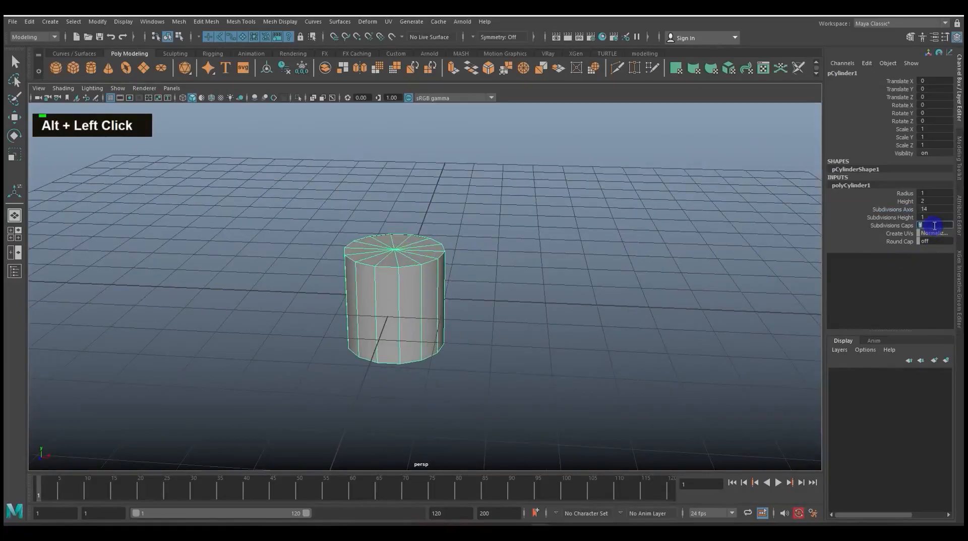
type("0")
key("Return")
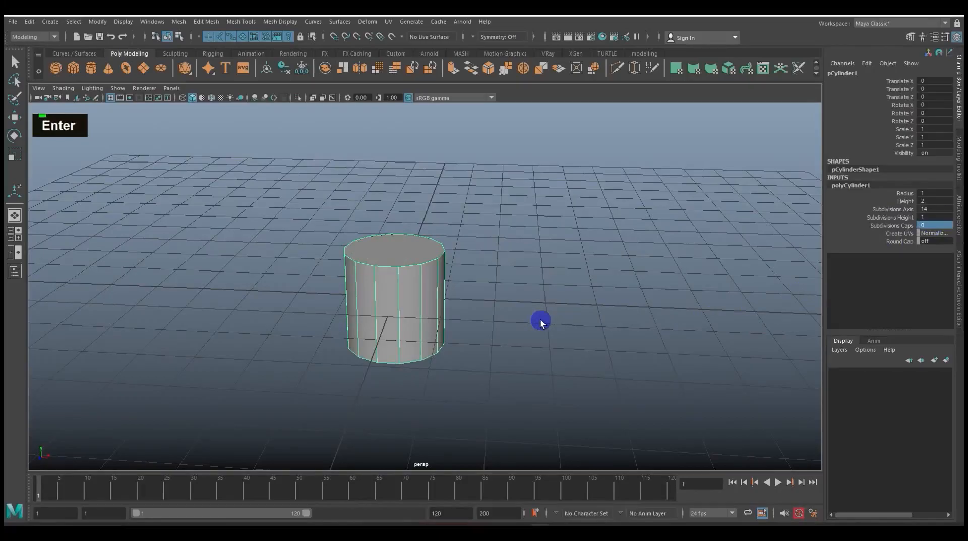
Extrude the cylinder's top face upward with a Local Translate Z of about 1.514
scroll(541, 322, "up", 3)
left_click_drag(523, 328, 489, 305, "alt")
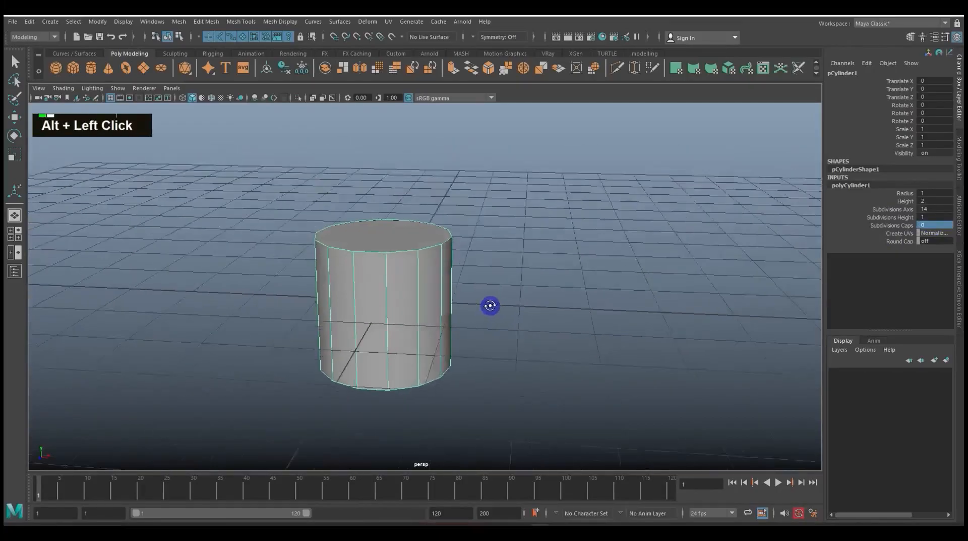
right_click(399, 235)
right_click_drag(401, 238, 403, 263)
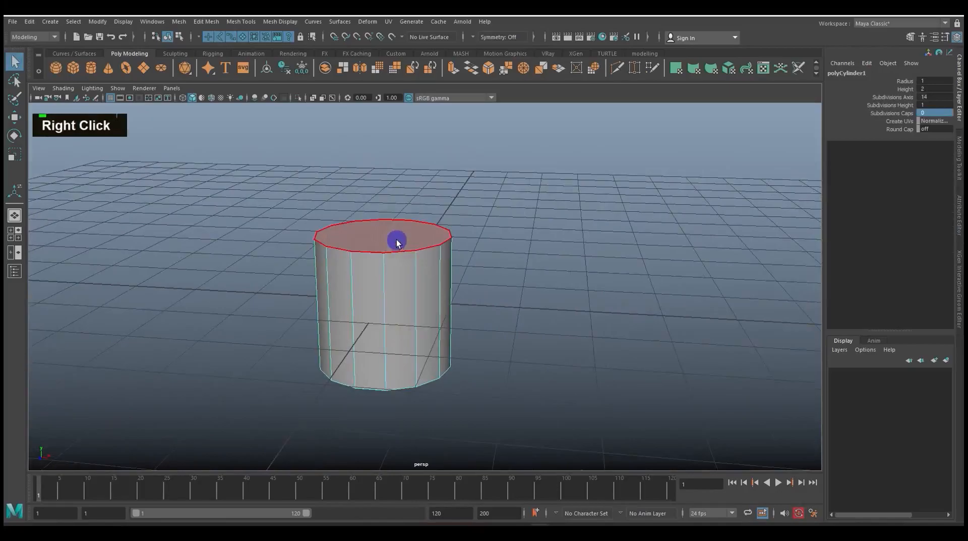
left_click(396, 239)
key("ctrl")
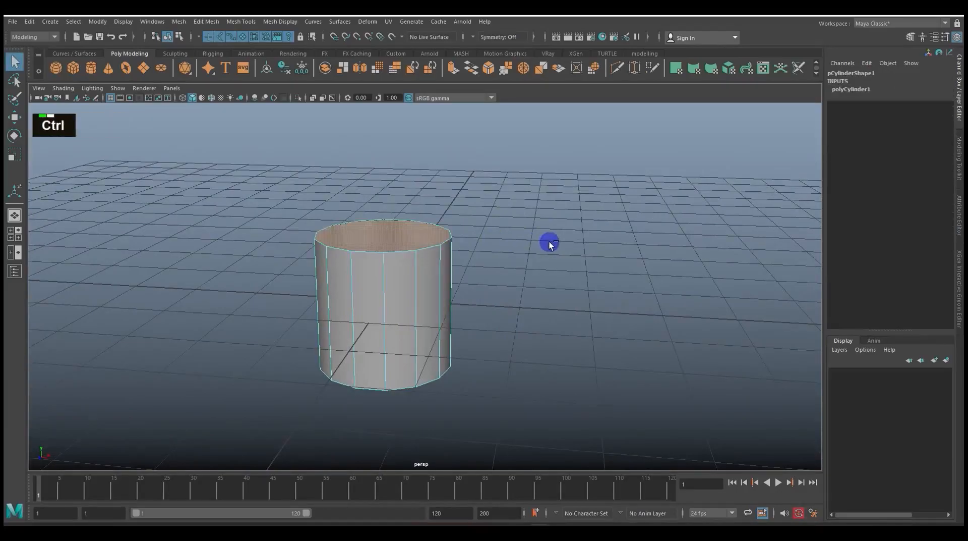
key("ctrl+e")
middle_click_drag(543, 257, 540, 311, "alt")
left_click_drag(398, 211, 402, 132)
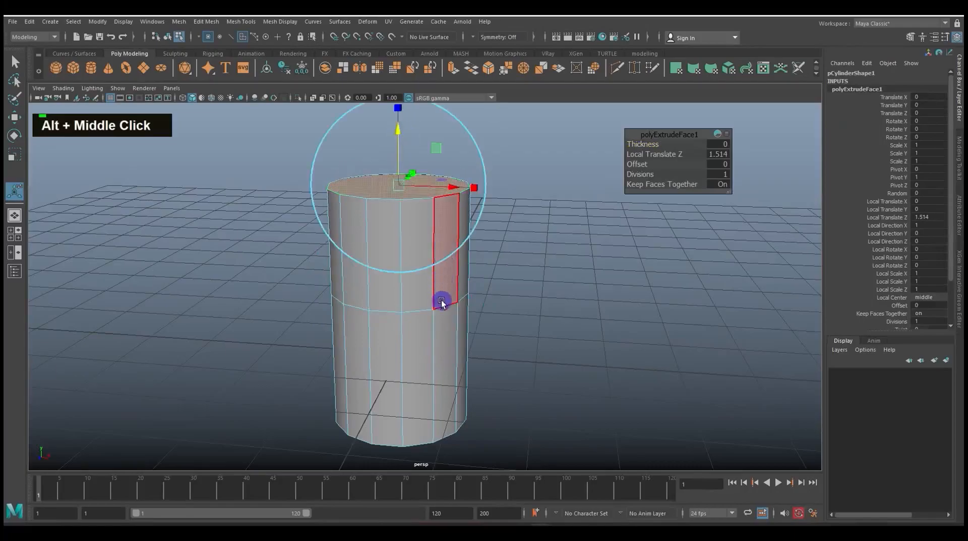
Scale the extruded top face uniformly outward to widen the cylinder's rim
key("w")
key("e")
key("w")
key("e")
key("r")
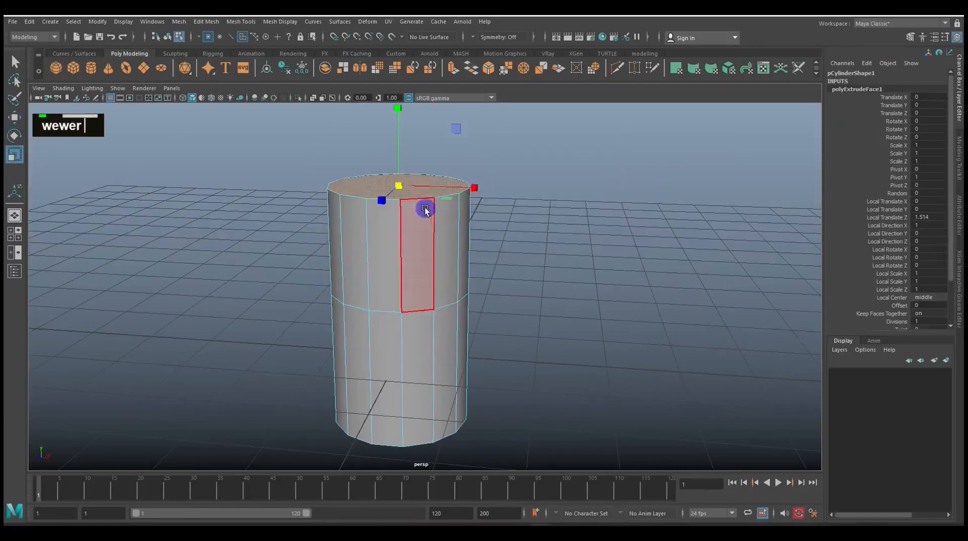
left_click_drag(403, 186, 435, 193)
Select the edge loop around the cylinder's middle and scale it outward slightly
right_click_drag(428, 314, 431, 212)
double_click(420, 309)
key("w")
key("e")
key("r")
left_click_drag(402, 289, 423, 294)
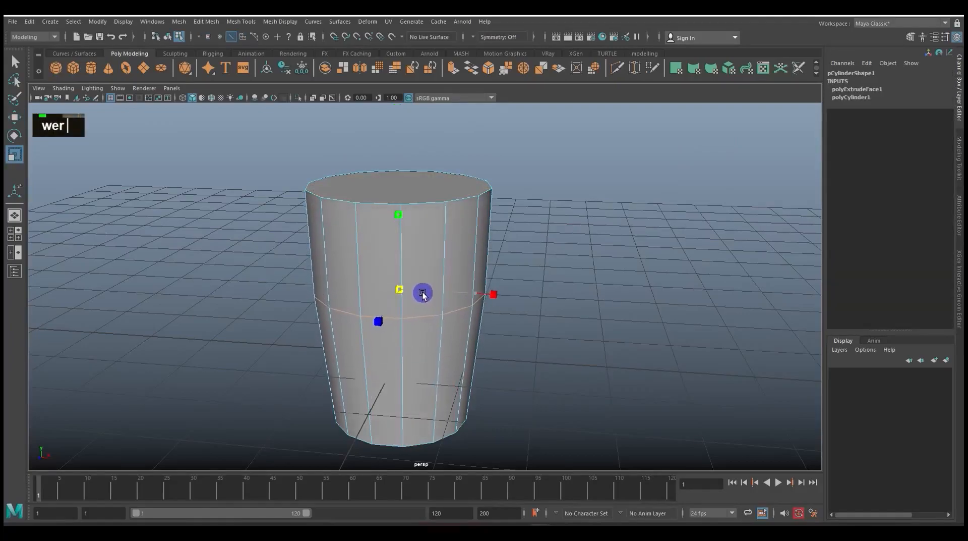
Try to select the cylinder's bottom edge loop for scaling
double_click(417, 449)
key("w")
key("e")
key("r")
left_click_drag(417, 448, 443, 447)
scroll(515, 415, "down", 3, "alt")
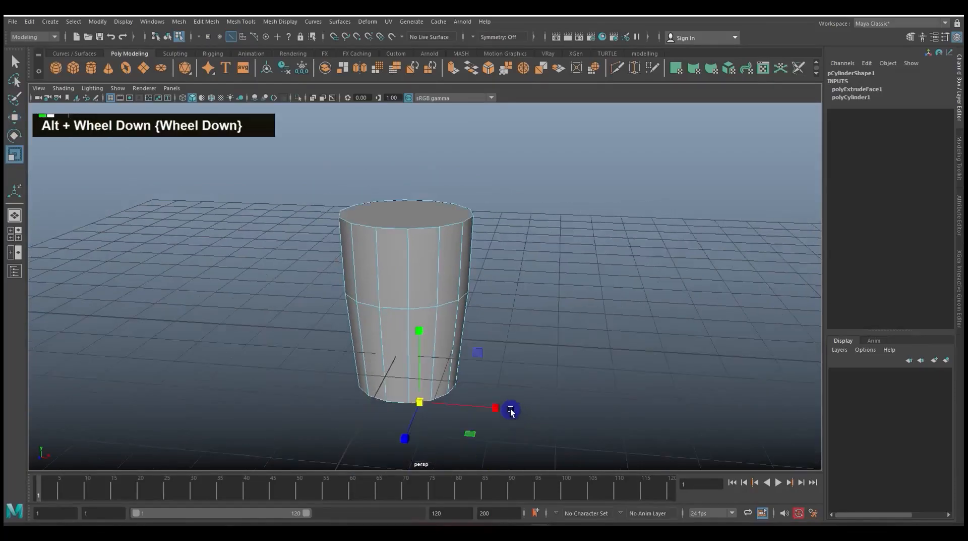
scroll(501, 400, "up", 5, "alt")
key("w")
middle_click_drag(501, 401, 529, 316, "alt")
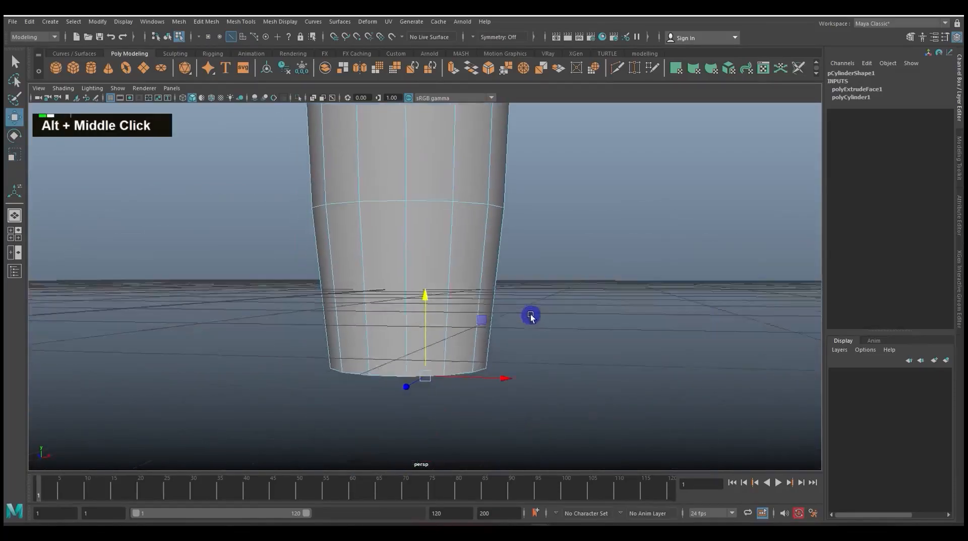
double_click(396, 375)
left_click_drag(443, 402, 454, 415, "alt")
key("w")
key("e")
key("r")
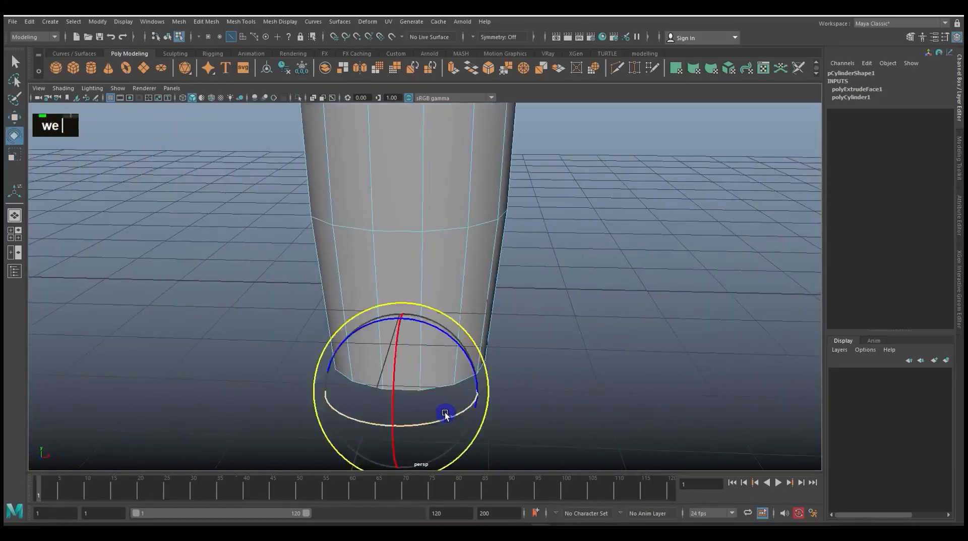
Select the cylinder's bottom face and scale it outward slightly to widen the base
left_click_drag(422, 394, 430, 330, "alt")
right_click_drag(423, 259, 422, 288)
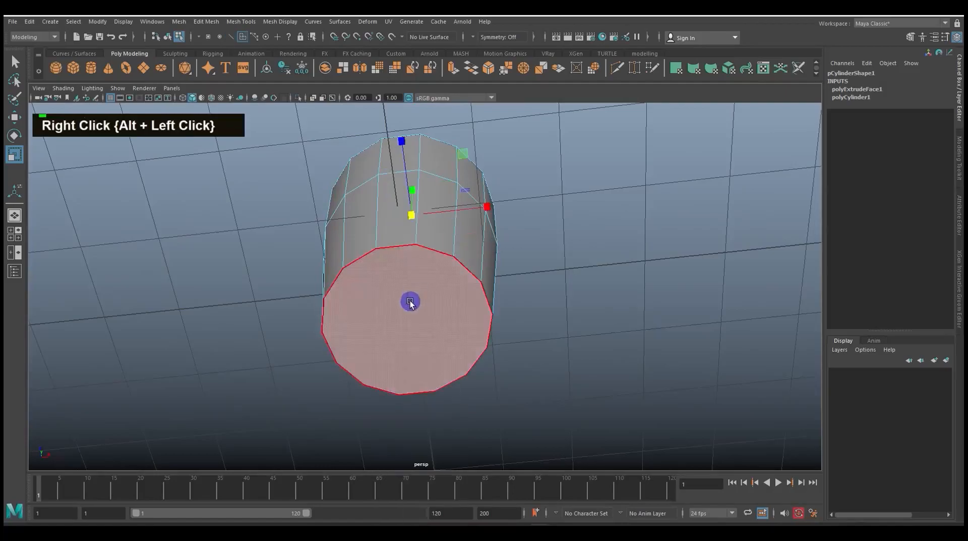
left_click(411, 300)
left_click_drag(409, 328, 424, 332)
left_click_drag(442, 267, 459, 330, "alt")
scroll(458, 331, "down", 3, "alt")
scroll(459, 331, "down", 2, "alt")
middle_click_drag(459, 331, 460, 341, "alt")
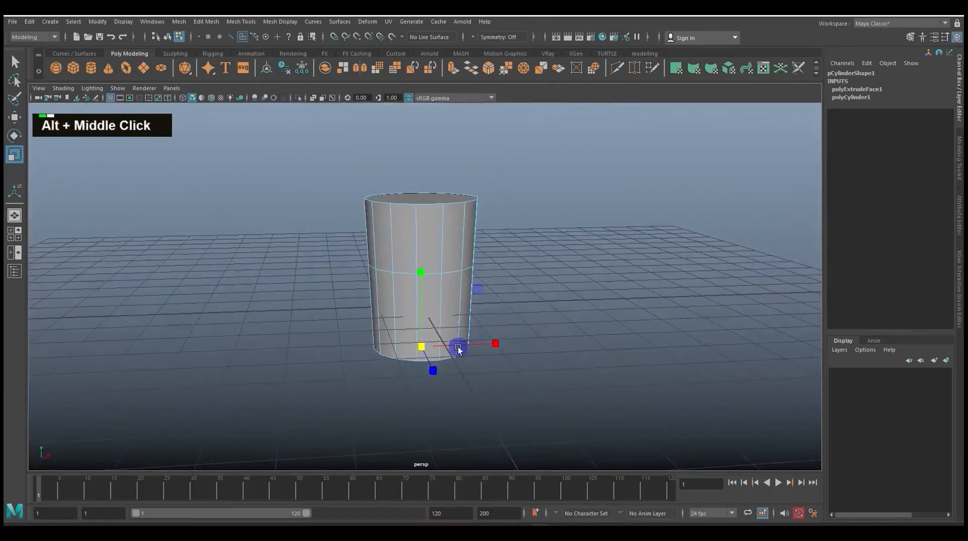
Scale the bottom face and the middle edge loop outward to even out the cylinder's sides
left_click_drag(423, 349, 433, 352)
scroll(463, 340, "up", 3)
right_click_drag(452, 287, 434, 257)
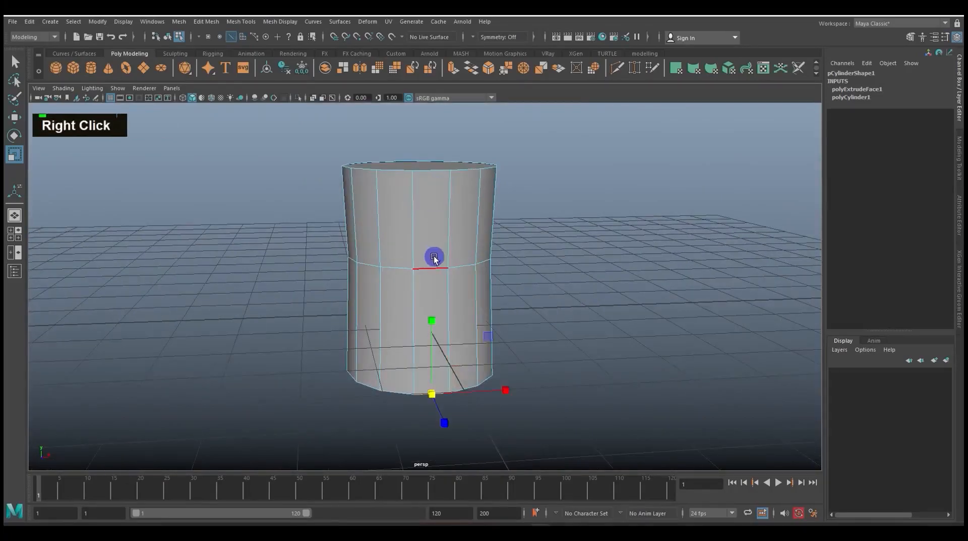
double_click(429, 256)
mouse_move(429, 257)
middle_mouse_down("alt")
mouse_move(463, 309)
mouse_move(427, 270)
middle_mouse_up("alt")
right_click_drag(428, 255, 426, 289)
Extrude the cylinder's top face upward about 1.02 and scale it inward slightly
left_click(425, 254)
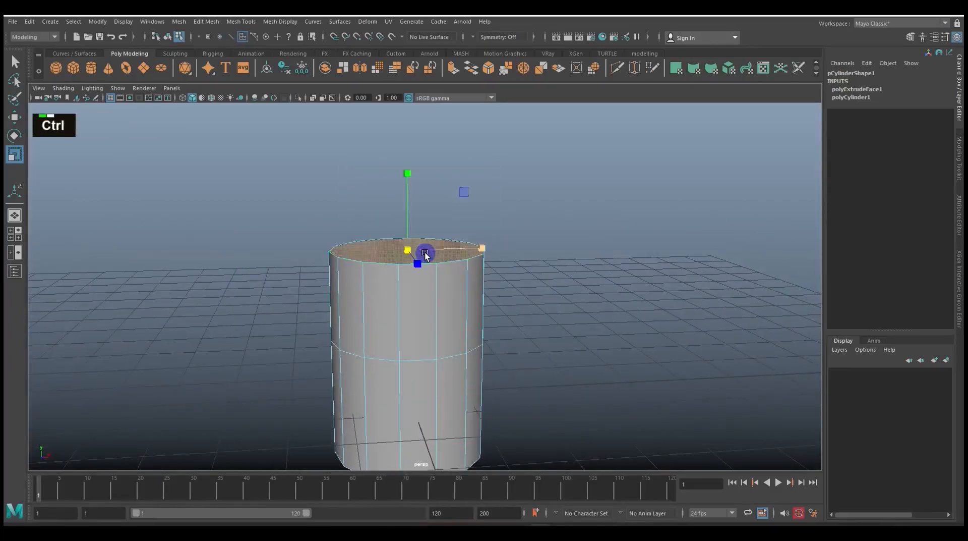
key("ctrl+e")
left_click_drag(415, 196, 411, 129)
middle_click_drag(464, 239, 469, 262, "alt")
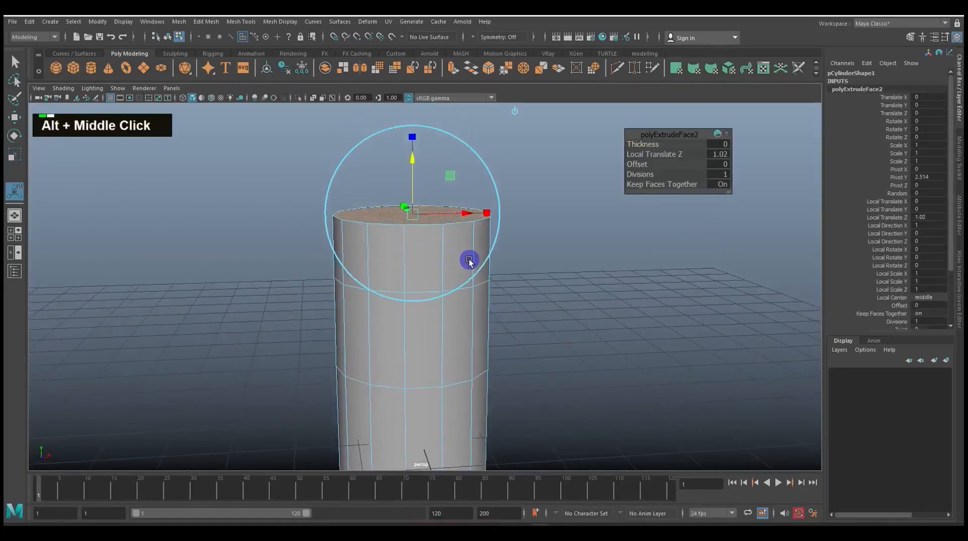
key("w")
key("e")
key("r")
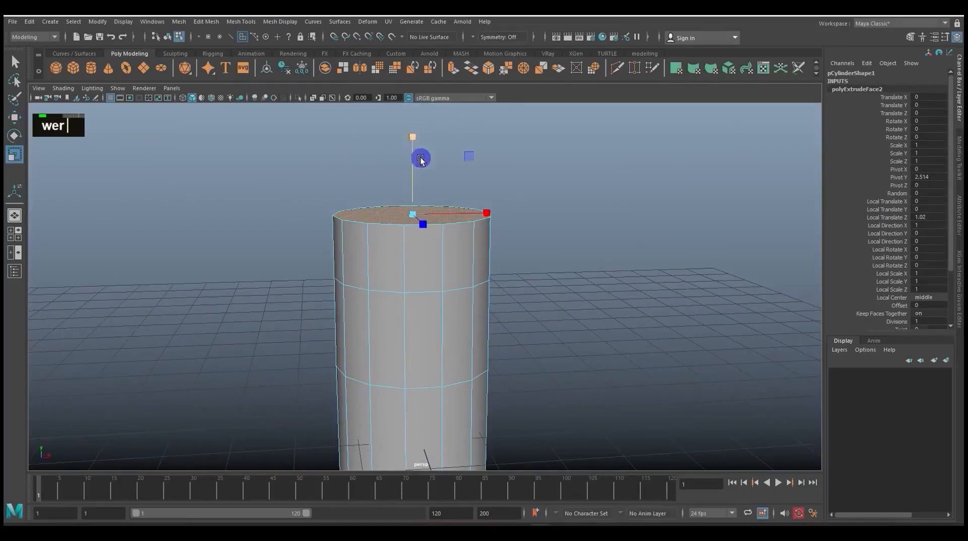
left_click_drag(414, 210, 403, 212)
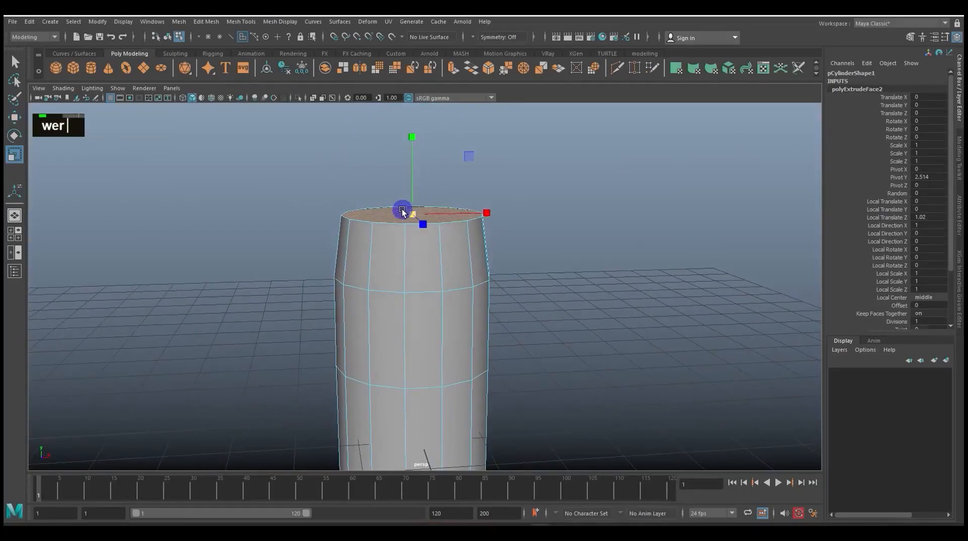
Extrude the narrowed top face upward again and scale it inward to form a tapering shoulder
key("ctrl+e")
middle_click_drag(524, 273, 524, 334, "alt")
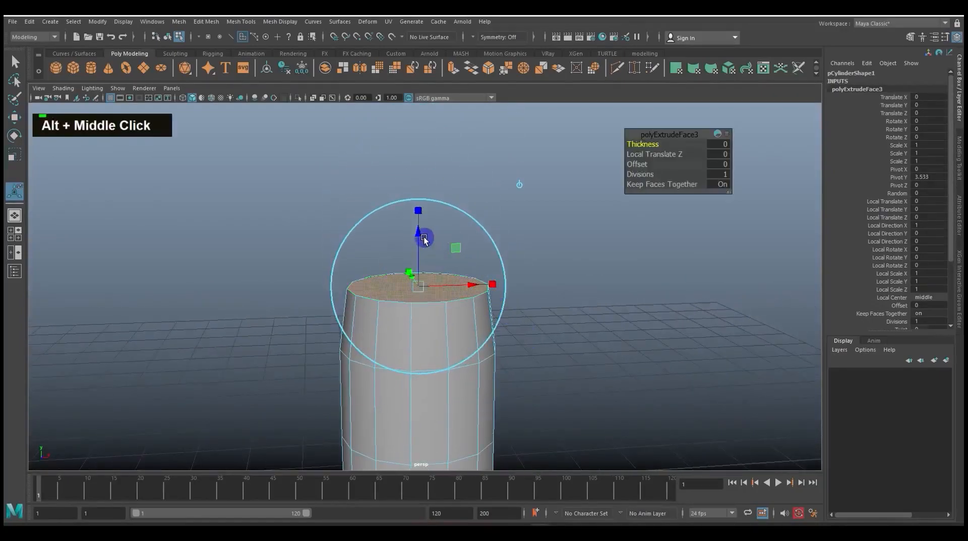
left_click_drag(424, 240, 420, 123)
key("e")
key("r")
key("t")
left_click_drag(416, 193, 406, 191)
middle_click_drag(510, 255, 514, 318, "alt")
Extrude the top face upward about 1.54 and scale it to about 0.8 to form the neck
key("w")
key("ctrl+e")
left_click_drag(421, 203, 437, 108)
middle_click_drag(460, 194, 456, 234, "alt")
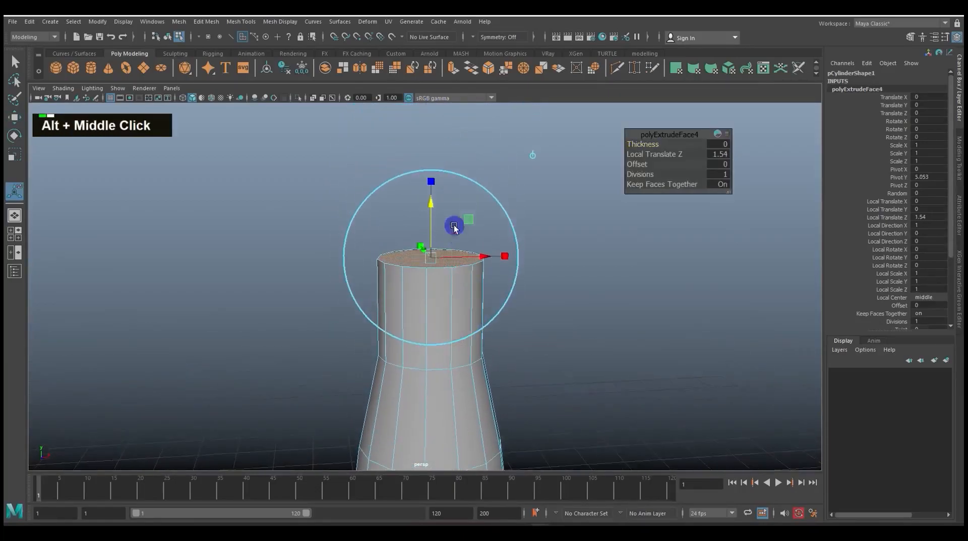
left_click_drag(428, 261, 425, 255)
scroll(445, 208, "up", 3)
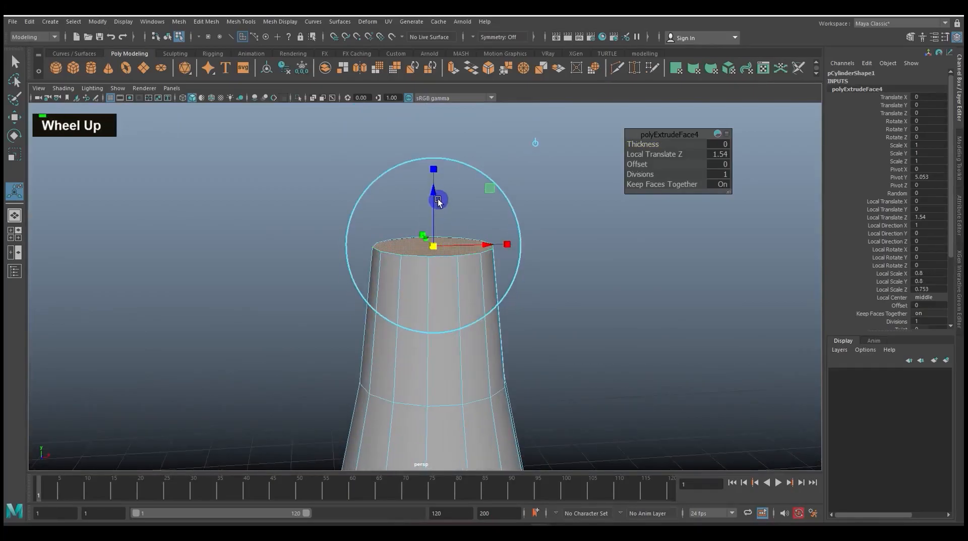
Extrude the neck's top face upward about 0.289 to add a short band
key("ctrl+e")
left_click_drag(438, 199, 432, 167)
scroll(480, 250, "up", 2)
Select the short band's side faces around the neck's top in the side view and extrude them outward into a collar
key("w")
key("space")
left_click_drag(497, 209, 492, 262)
middle_click_drag(492, 261, 475, 328, "alt")
scroll(473, 345, "up", 2, "alt")
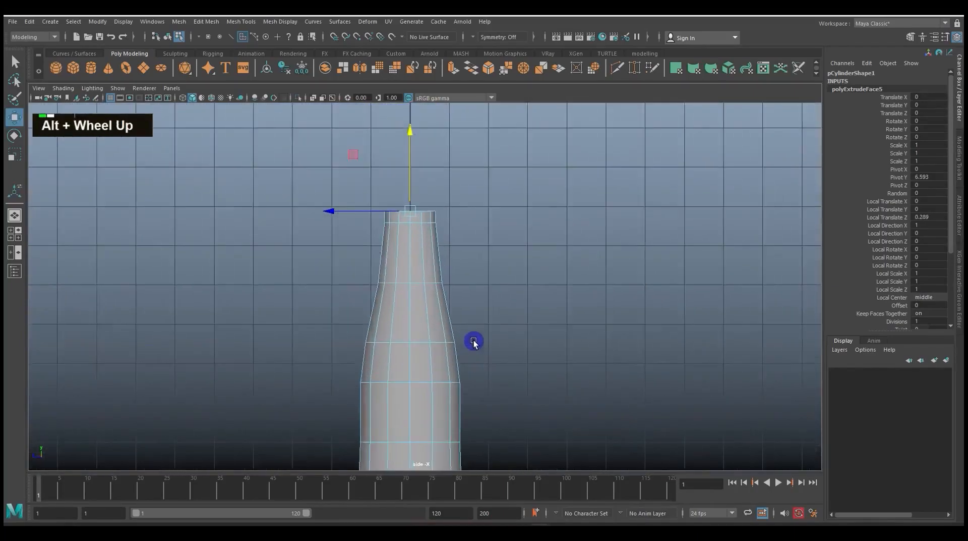
scroll(473, 344, "up", 3, "alt")
right_click_drag(437, 226, 436, 253)
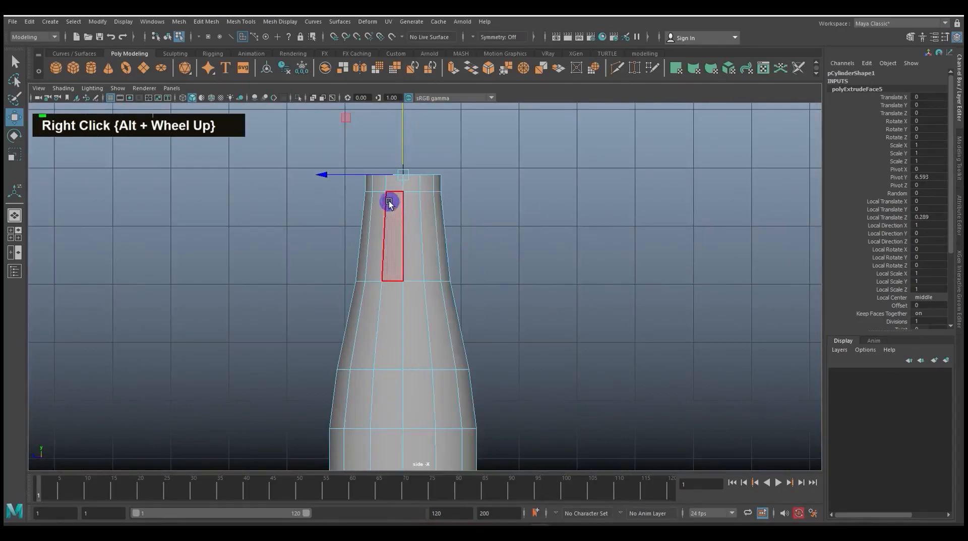
left_click_drag(462, 187, 551, 270)
key("space")
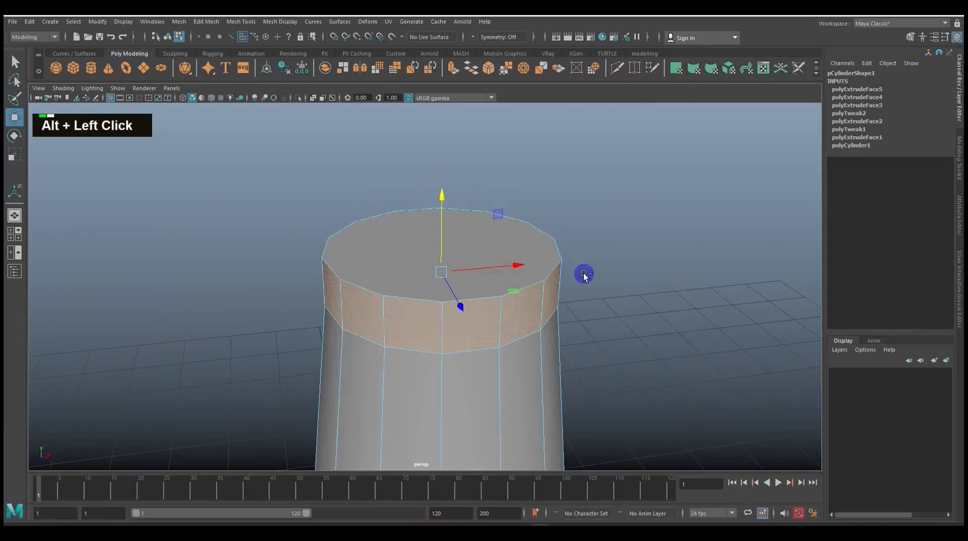
key("ctrl+e")
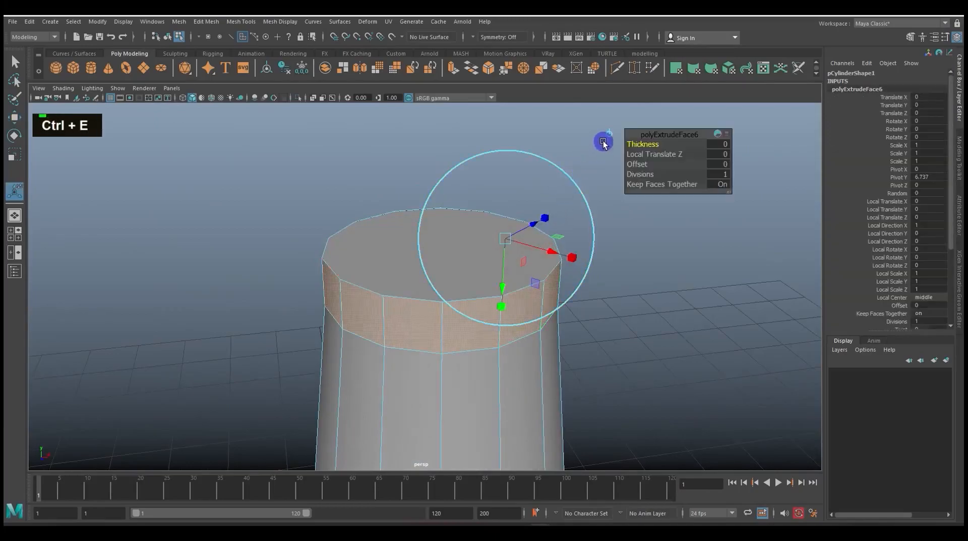
scroll(603, 229, "down", 3)
left_click_drag(439, 207, 448, 283)
left_click_drag(440, 212, 440, 225)
left_click(555, 301)
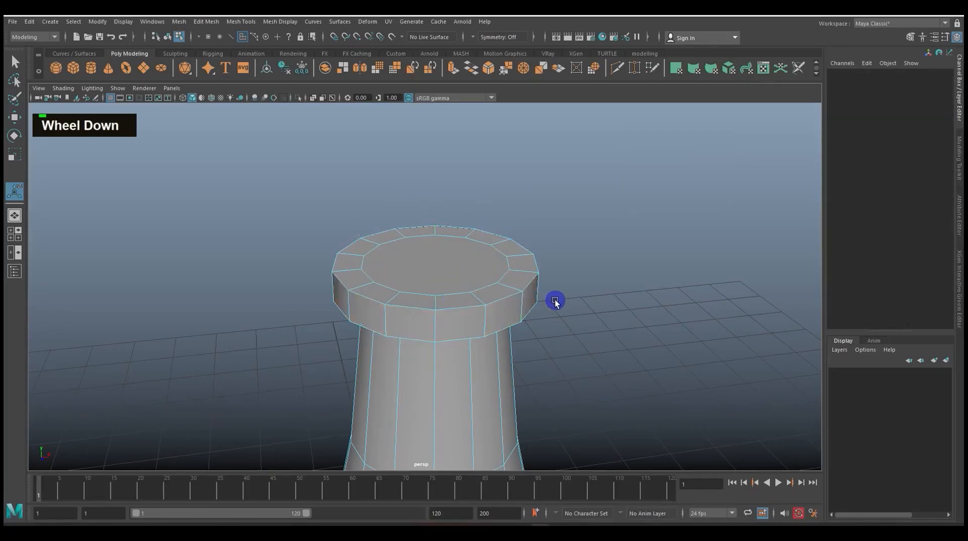
Select the ring of faces on top of the collar, extrude it upward about 0.466 and scale it outward about 1.383
left_click_drag(555, 301, 558, 321, "alt")
right_click_drag(507, 285, 509, 288)
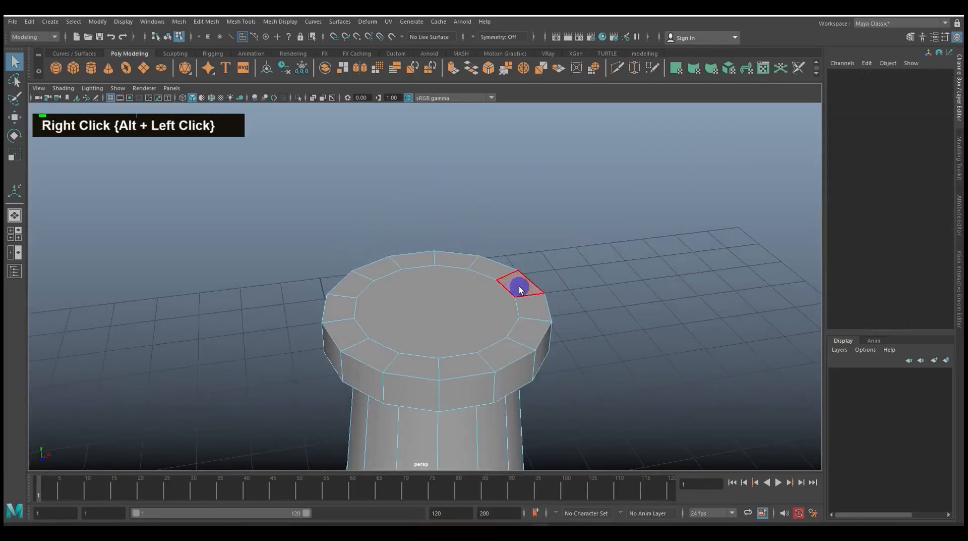
left_click(522, 289)
double_click(497, 272, "shift")
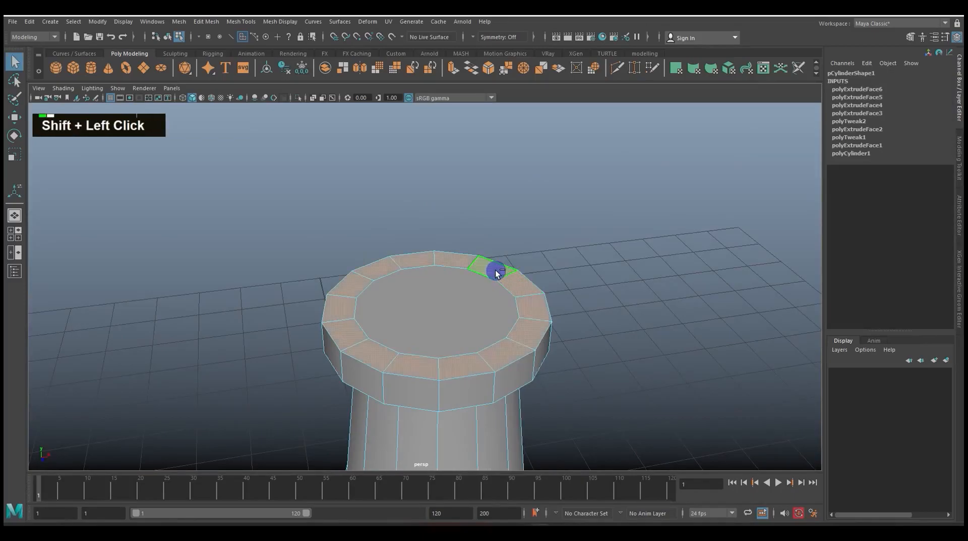
scroll(559, 305, "down", 4)
mouse_move(558, 309)
left_mouse_down("alt")
mouse_move(494, 294)
mouse_move(499, 309)
mouse_move(545, 321)
left_mouse_up("alt")
scroll(545, 321, "up", 3, "alt")
middle_click_drag(555, 320, 565, 268, "alt")
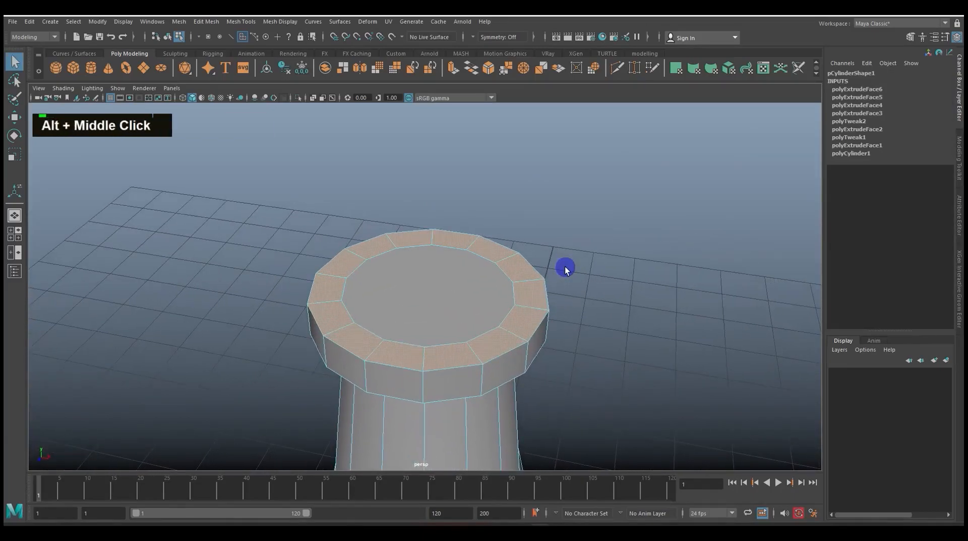
key("ctrl+e")
mouse_move(521, 225)
left_mouse_down()
mouse_move(517, 170)
mouse_move(534, 224)
left_mouse_up()
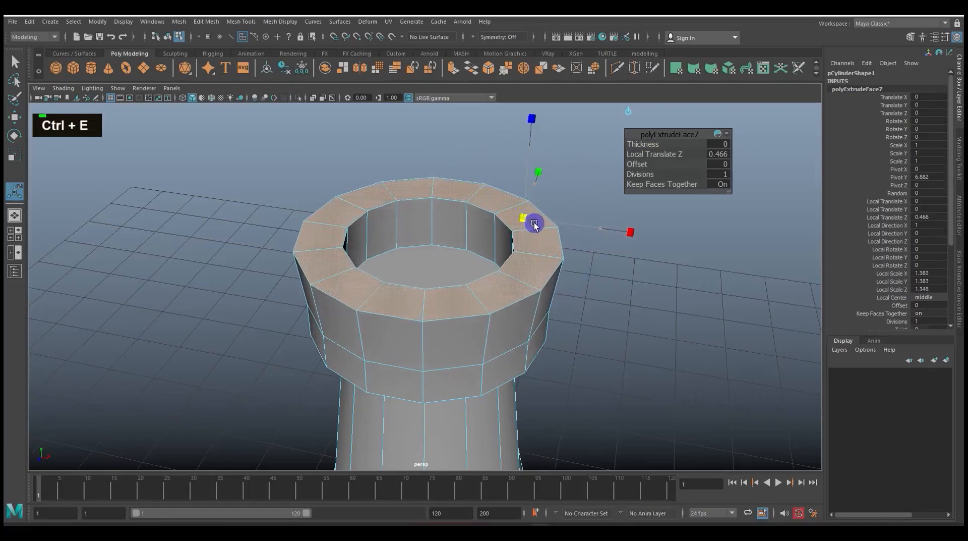
Select the raised rim's inner edge loop and scale it outward to thin the wall
key("w")
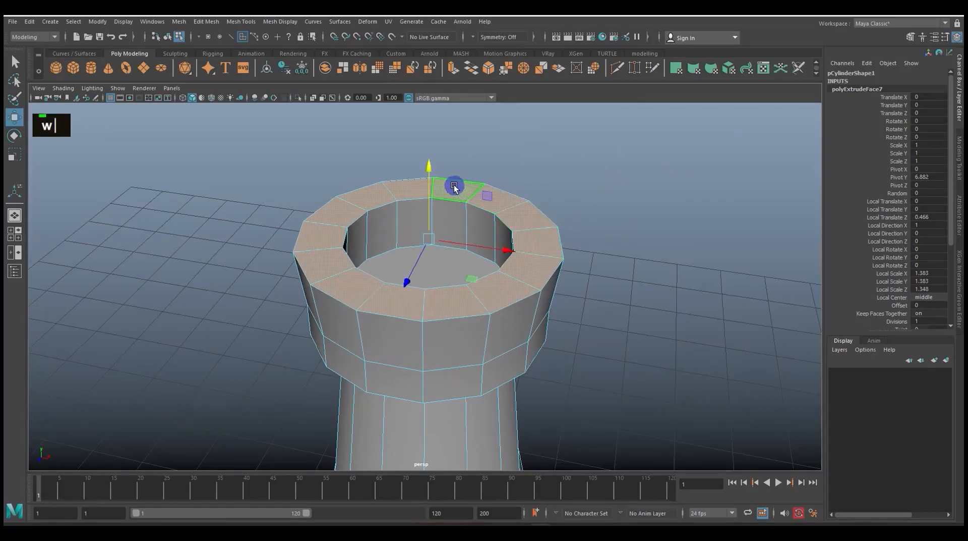
left_click_drag(430, 160, 479, 242, "alt")
right_click_drag(479, 242, 506, 217, "alt")
double_click(469, 241)
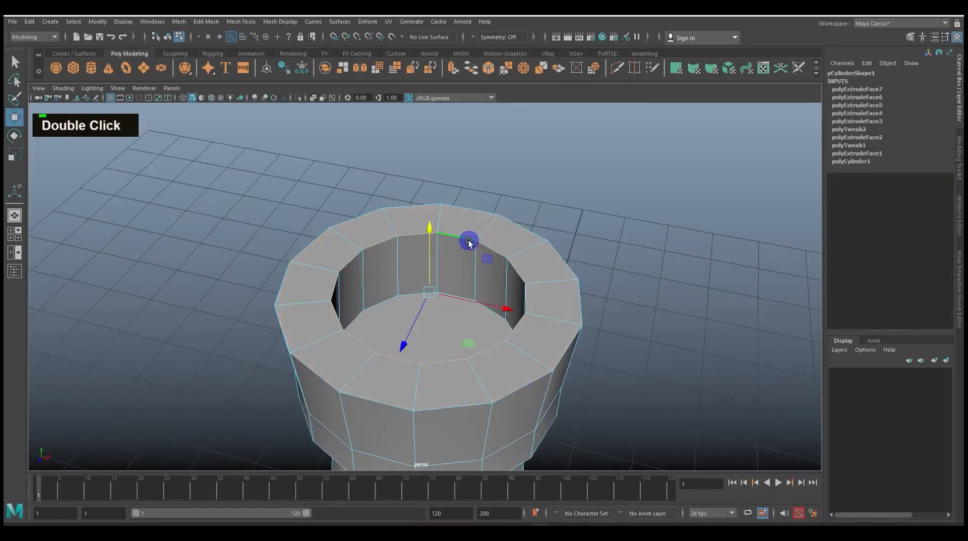
key("w")
key("e")
key("r")
left_click_drag(430, 292, 521, 299)
scroll(528, 318, "up", 3, "alt")
middle_click_drag(522, 299, 511, 345, "alt")
key("w")
left_click_drag(483, 241, 482, 287, "alt")
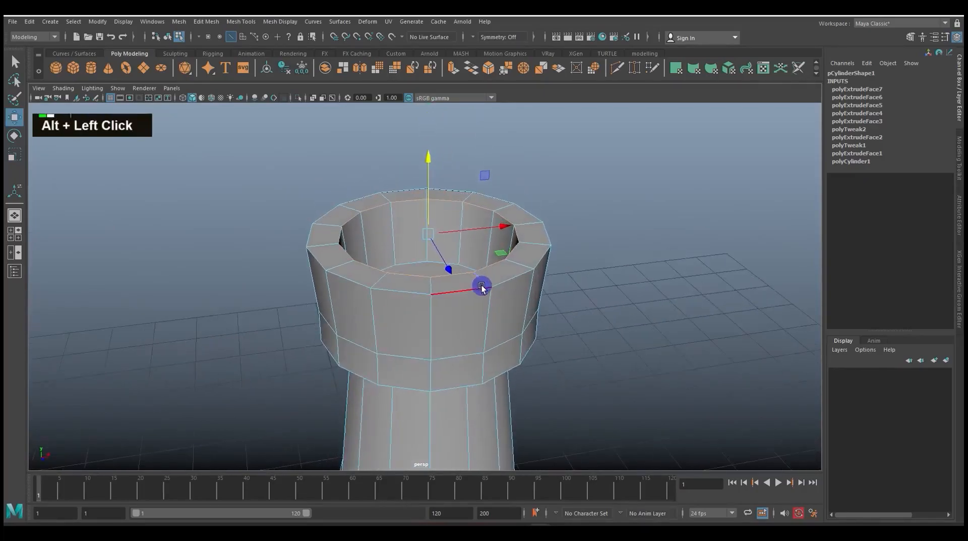
Select every other face around the rim's top and extrude them upward about 0.443, flared outward, to form battlements
right_click(507, 275)
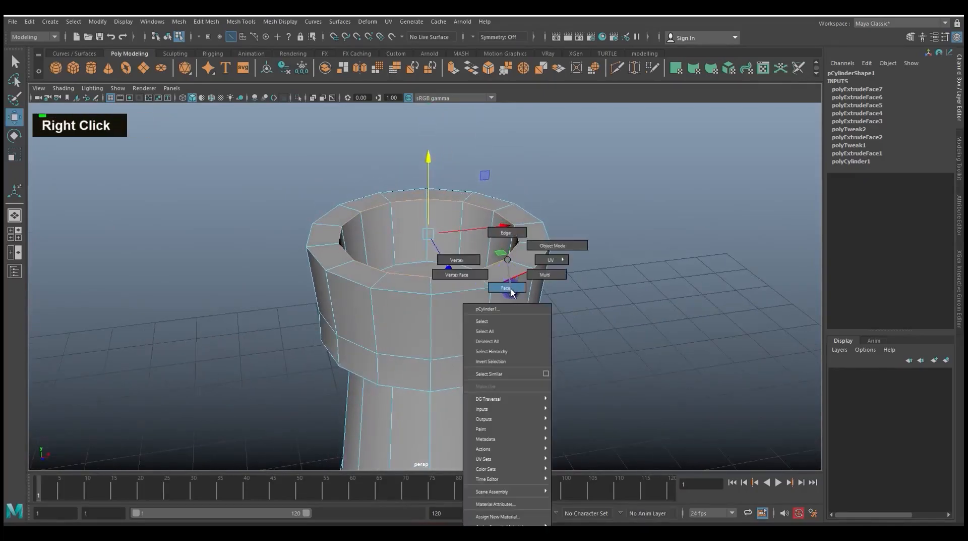
left_click(507, 288)
left_click(508, 274)
left_click_drag(549, 267, 564, 319, "alt")
left_click(558, 325, "shift")
left_click(530, 269, "shift")
left_click(443, 241, "shift")
left_click(343, 260, "shift")
left_click(321, 318, "shift")
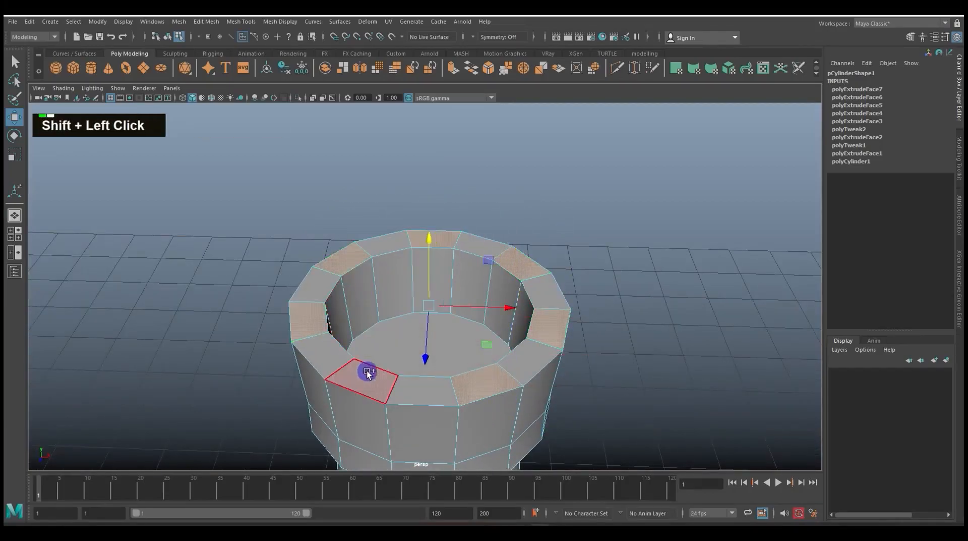
scroll(553, 346, "down", 4)
left_click_drag(553, 346, 574, 327, "alt")
key("ctrl+e")
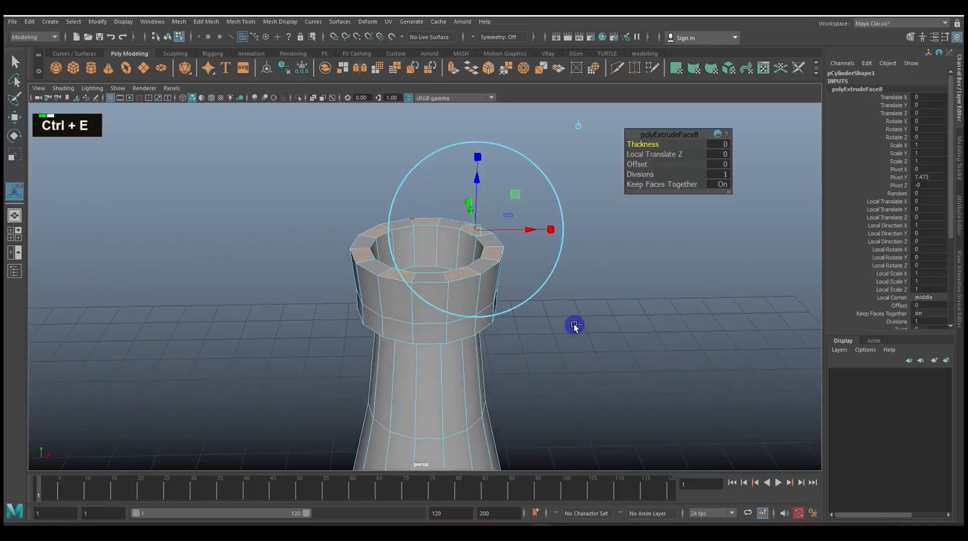
middle_click_drag(524, 248, 526, 282, "alt")
mouse_move(486, 224)
left_mouse_down()
mouse_move(480, 180)
mouse_move(536, 234)
mouse_move(491, 236)
left_mouse_up()
left_click(565, 240)
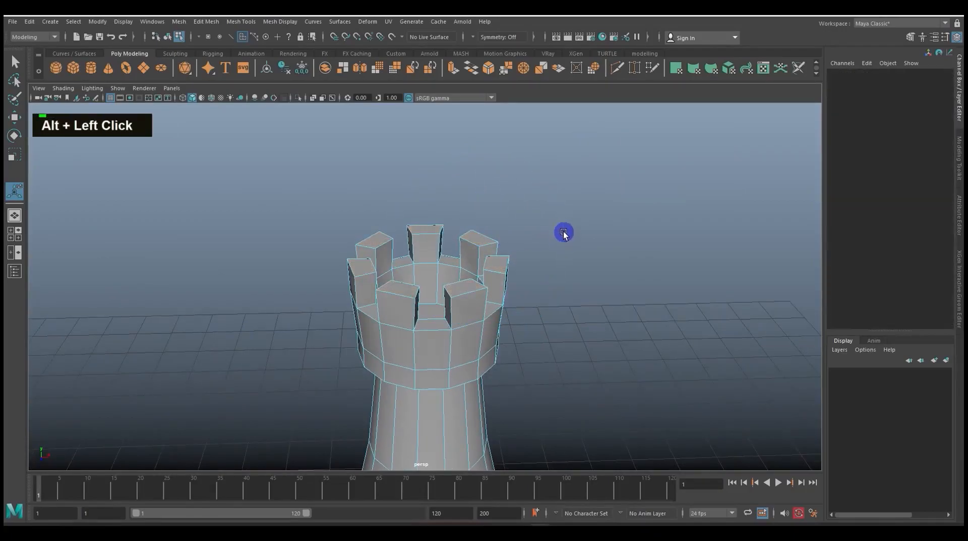
Undo the deselection of the battlement tops and scale them locally to about 1.154
key("ctrl+z")
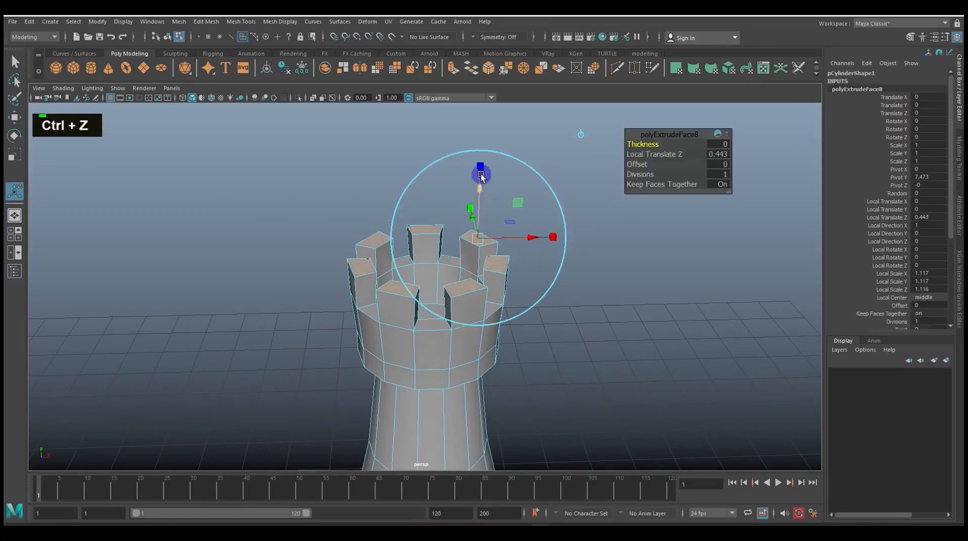
left_click_drag(472, 242, 477, 245)
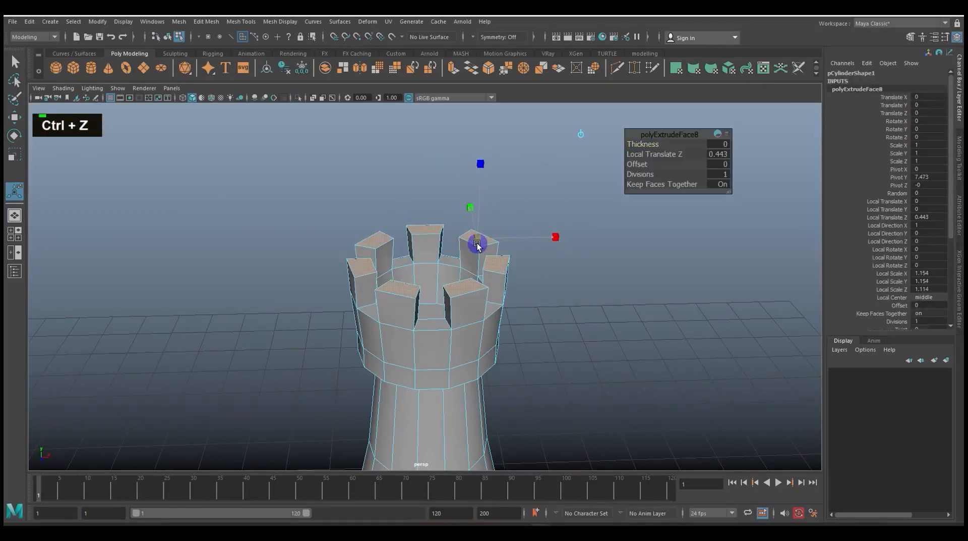
scroll(541, 196, "up", 2)
left_click_drag(549, 214, 538, 216)
key("z")
middle_click_drag(584, 207, 570, 247, "alt")
Switch the extrude manipulator's axis orientation, then scale the battlement tops outward together to about 1.383 and raise them about 0.202
left_click(596, 150)
left_click(421, 266)
mouse_move(426, 331)
left_mouse_down()
mouse_move(455, 322)
mouse_move(427, 317)
left_mouse_up()
left_click_drag(421, 212, 421, 203)
scroll(486, 323, "down", 2, "alt")
middle_click_drag(491, 331, 489, 270, "alt")
scroll(489, 324, "up", 3, "alt")
left_click_drag(489, 324, 498, 325, "alt")
scroll(497, 327, "down", 3, "alt")
middle_click_drag(488, 358, 490, 318, "alt")
middle_click_drag(489, 386, 476, 347, "alt")
left_click_drag(475, 348, 432, 357, "alt")
scroll(432, 356, "up", 3, "alt")
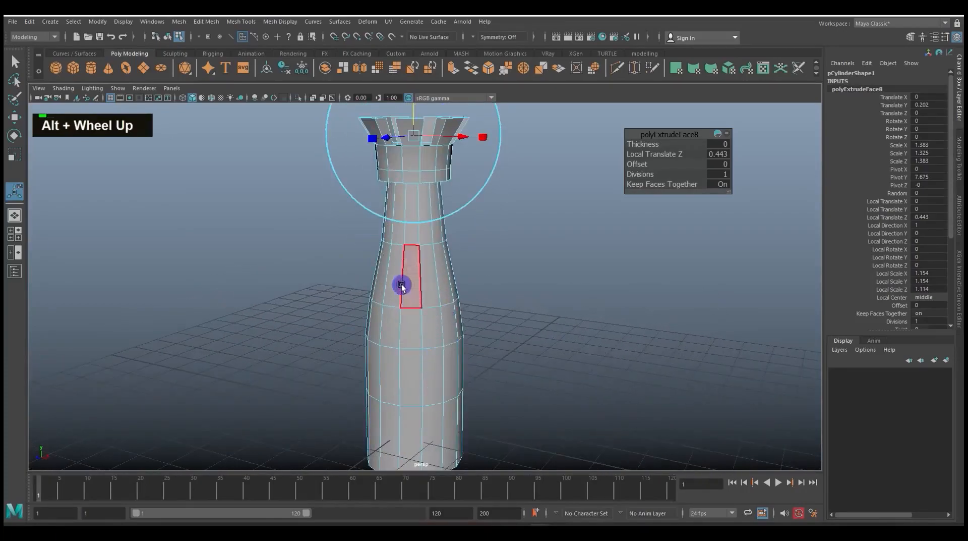
Insert an edge loop around the body just above the shoulder loop, below the tapering neck
right_click_drag(444, 266, 497, 199)
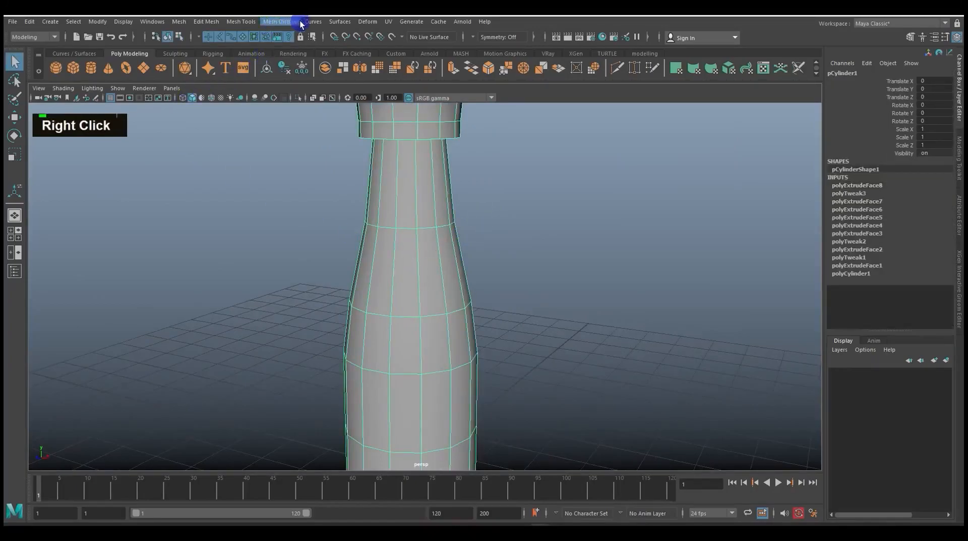
left_click(275, 23)
mouse_move(241, 21)
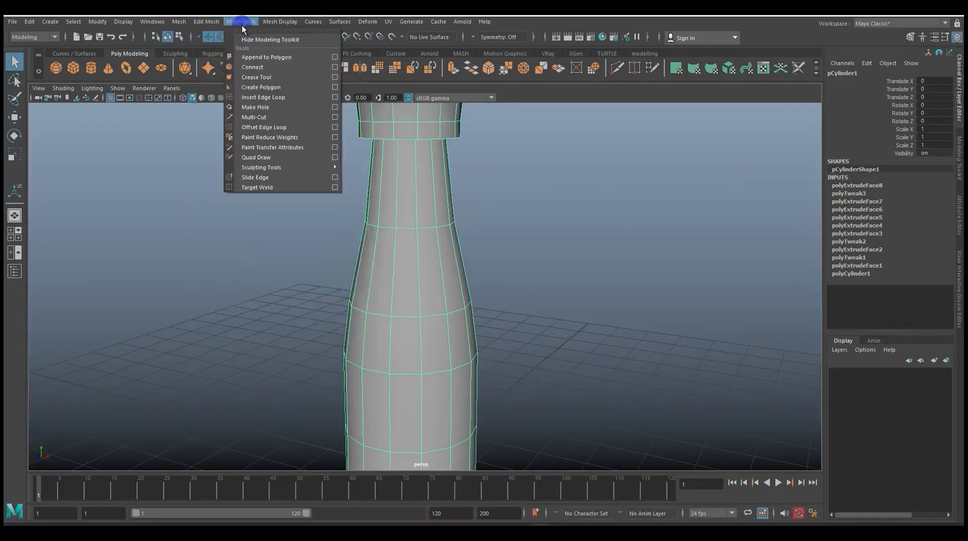
left_click(263, 97)
left_click_drag(420, 273, 425, 294)
scroll(464, 330, "up", 2)
middle_click_drag(464, 331, 385, 283, "alt")
right_click_drag(396, 260, 398, 281)
key("space")
left_click_drag(376, 263, 415, 283)
middle_click_drag(415, 283, 481, 243, "alt")
left_click_drag(340, 318, 462, 274)
key("space")
key("space")
right_click_drag(387, 256, 387, 279)
key("space")
left_click_drag(420, 277, 456, 268)
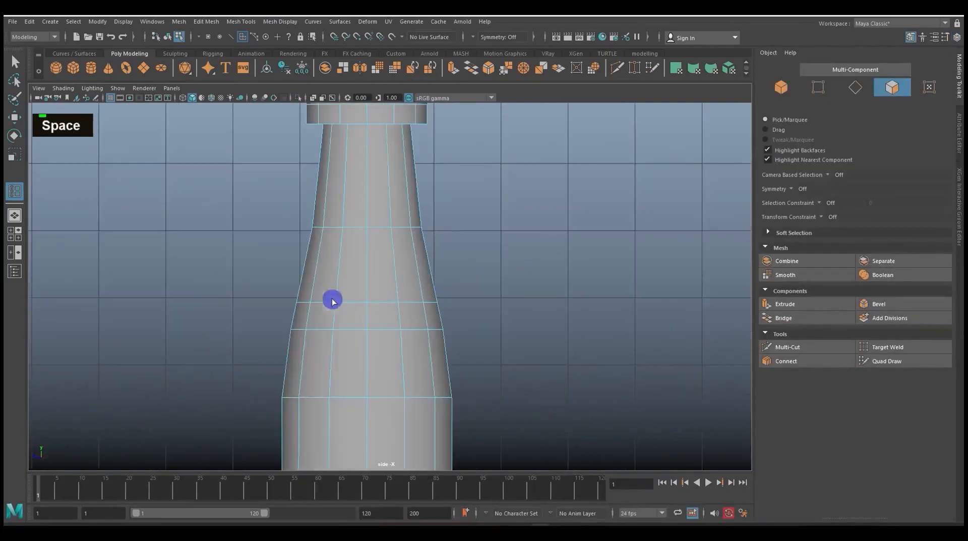
Select the full ring of faces in the narrow band above the shoulder and check the selection in wireframe display
right_click_drag(362, 297, 362, 292)
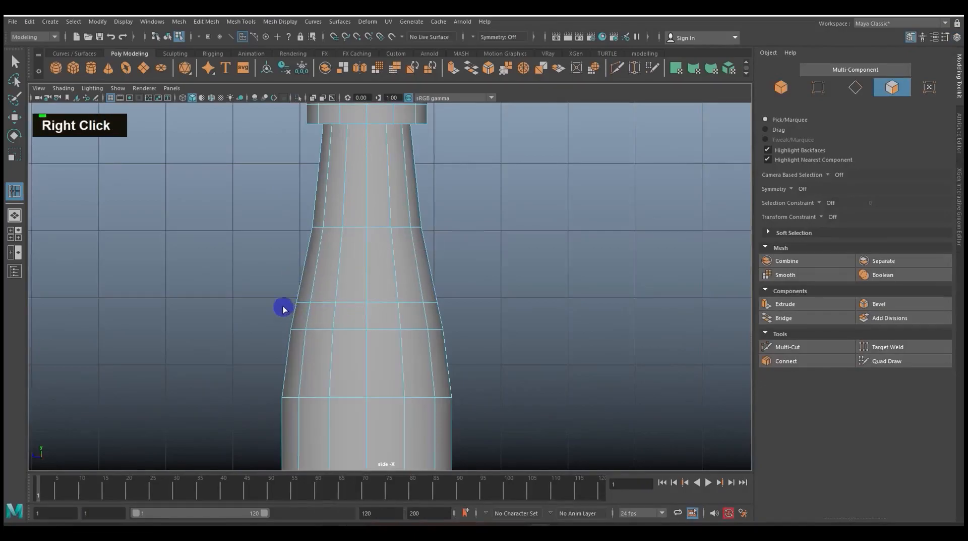
left_click_drag(311, 317, 394, 286)
key("w")
key("space")
scroll(456, 300, "down", 3)
left_click(394, 273)
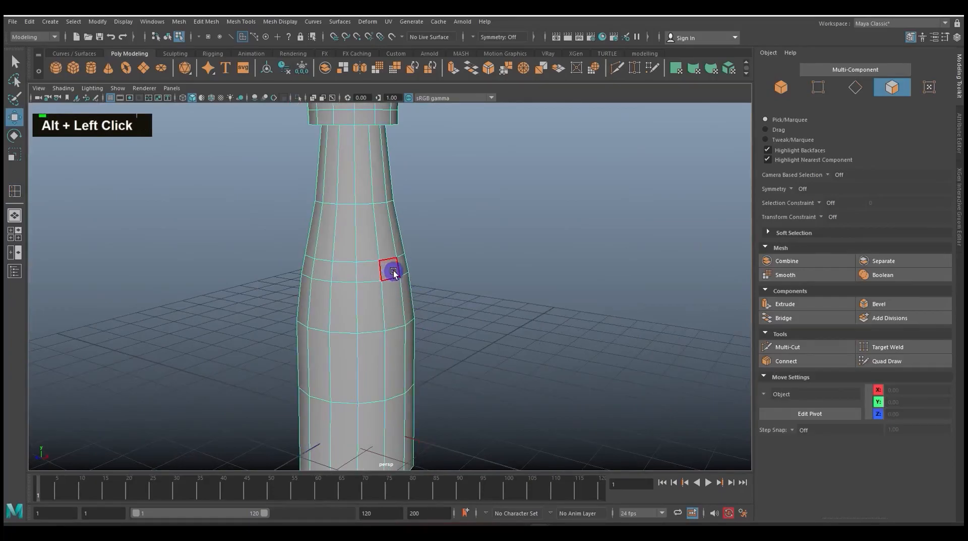
scroll(426, 294, "up", 4)
scroll(426, 294, "up", 1)
left_click(403, 266)
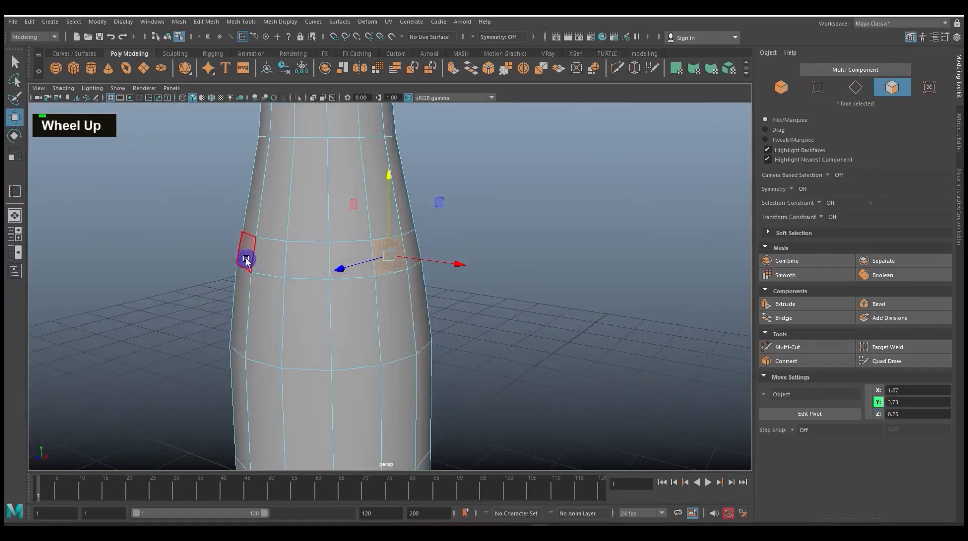
double_click(403, 261)
left_click_drag(404, 259, 316, 271, "alt")
left_click(300, 261, "shift")
left_click(368, 255, "shift")
left_click(403, 252, "shift")
left_click_drag(402, 252, 353, 276, "alt")
left_click(368, 264, "shift")
left_click_drag(510, 406, 181, 309, "ctrl")
scroll(359, 356, "down", 3)
left_click_drag(359, 356, 428, 320, "alt")
key("4")
scroll(408, 320, "up", 3)
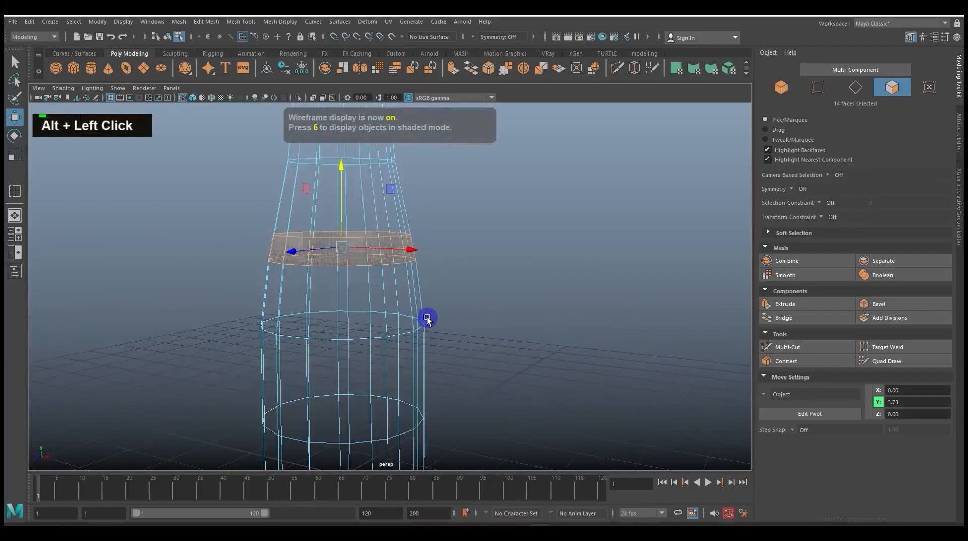
key("5")
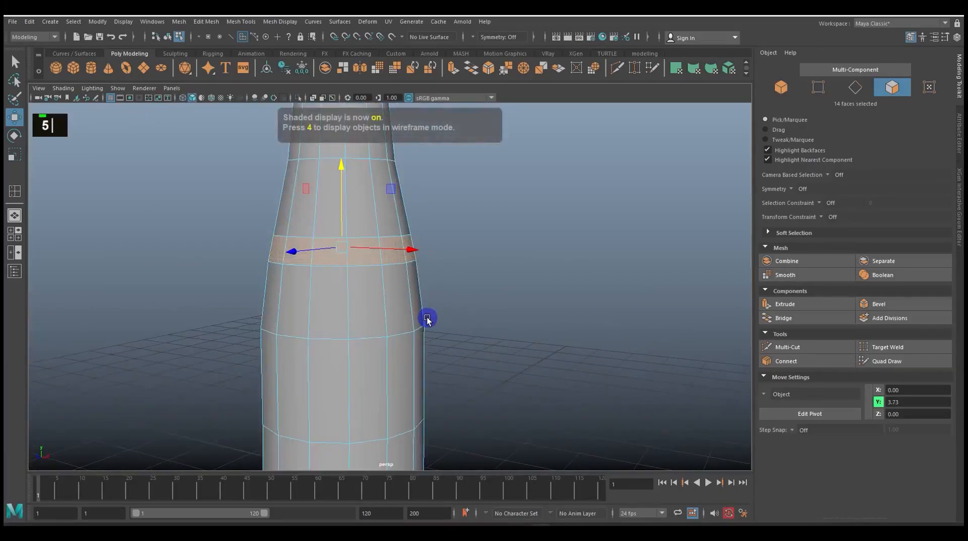
Extrude the selected ring of faces above the shoulder and scale it outward to form a protruding ledge around the tower
key("w")
key("e")
key("r")
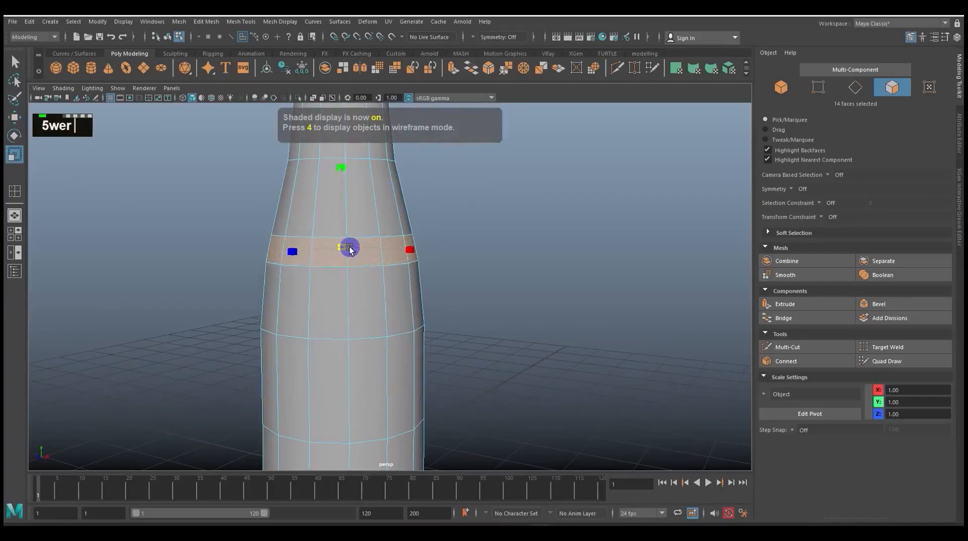
left_click_drag(356, 248, 356, 247)
key("ctrl+e")
left_click(513, 142)
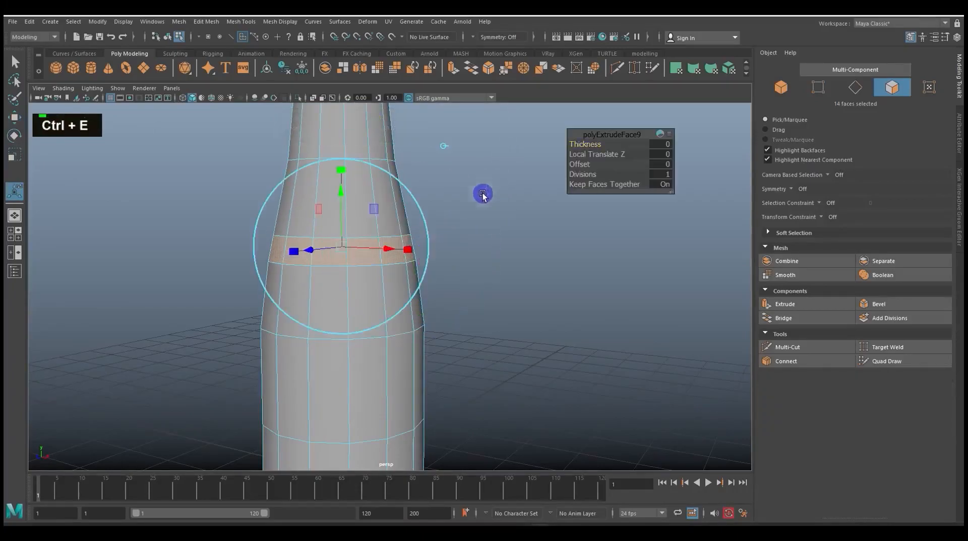
left_click(342, 171)
left_click_drag(340, 250, 357, 252)
left_click_drag(341, 171, 398, 293)
Select the edge loop where the ledge's underside meets the body and lower it to Y 3.30 to slope the underside
scroll(413, 317, "up", 3, "alt")
scroll(402, 324, "down", 2, "alt")
scroll(398, 290, "up", 3, "alt")
right_click_drag(398, 289, 365, 229)
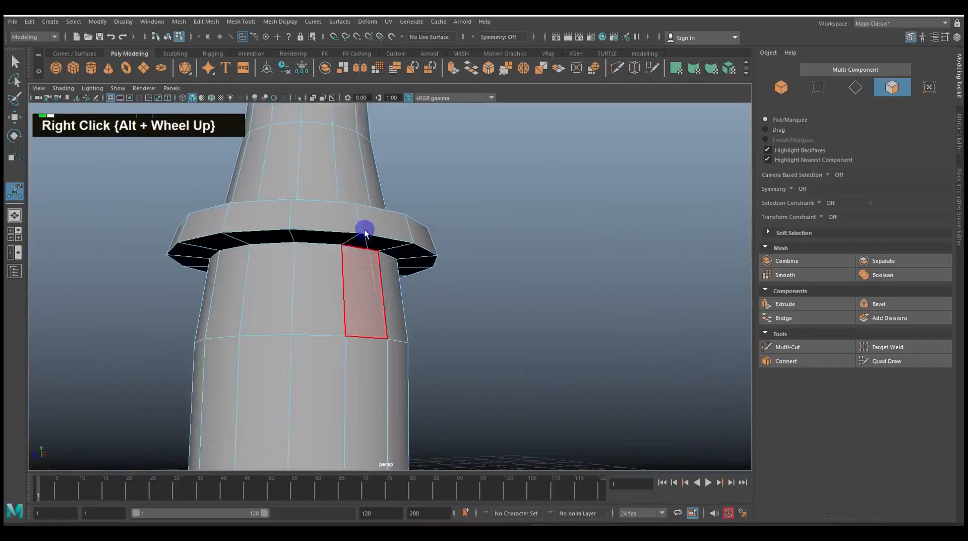
double_click(326, 246)
key("w")
left_click_drag(304, 192, 305, 207)
Select all faces of the tower's lowest section, including the bottom cap, and scale them outward to widen the base
scroll(396, 337, "down", 2, "alt")
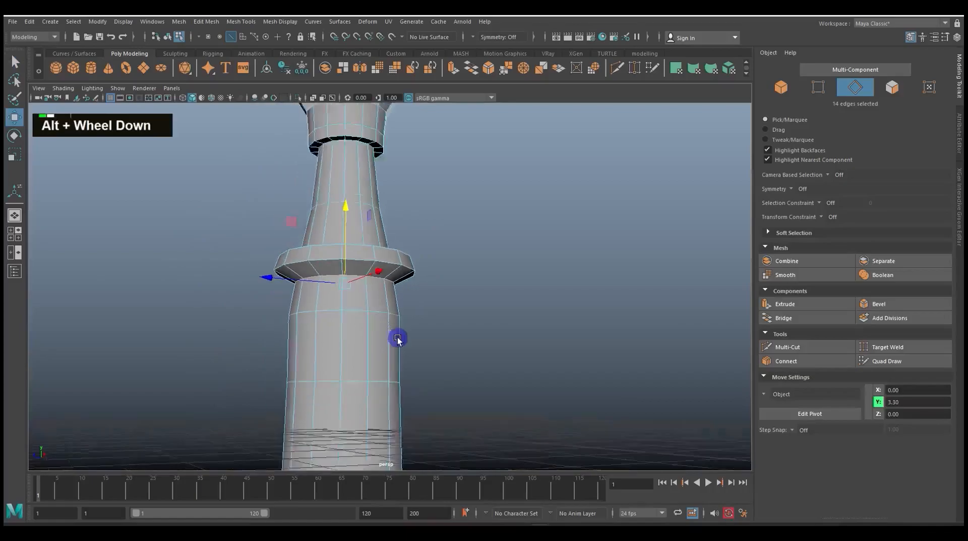
scroll(399, 343, "down", 3, "alt")
left_click_drag(400, 346, 415, 356, "alt")
scroll(412, 365, "up", 3, "alt")
middle_click_drag(411, 372, 384, 288, "alt")
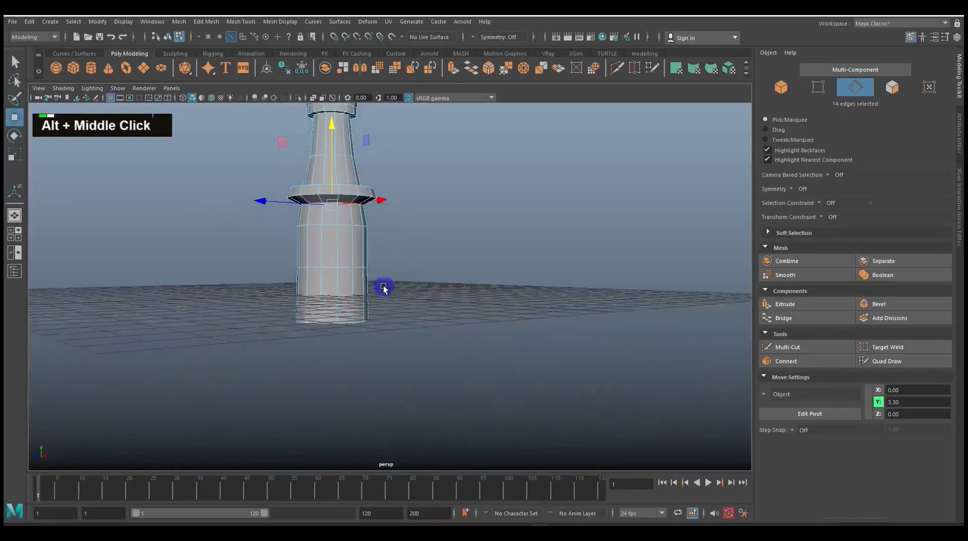
scroll(364, 324, "up", 3, "alt")
middle_click_drag(363, 324, 417, 322, "alt")
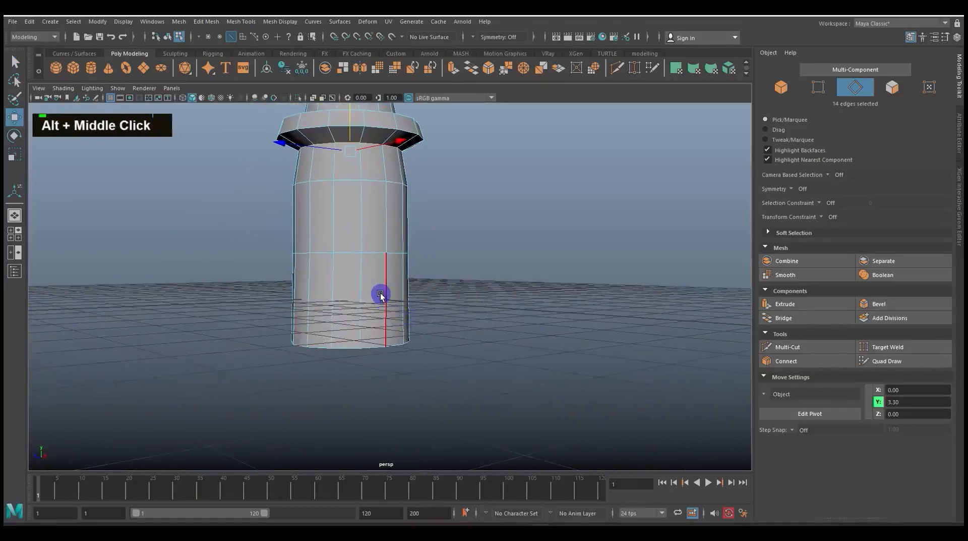
scroll(380, 295, "down", 3)
scroll(396, 299, "up", 1)
left_click_drag(395, 299, 353, 313, "alt")
right_click_drag(377, 297, 277, 294)
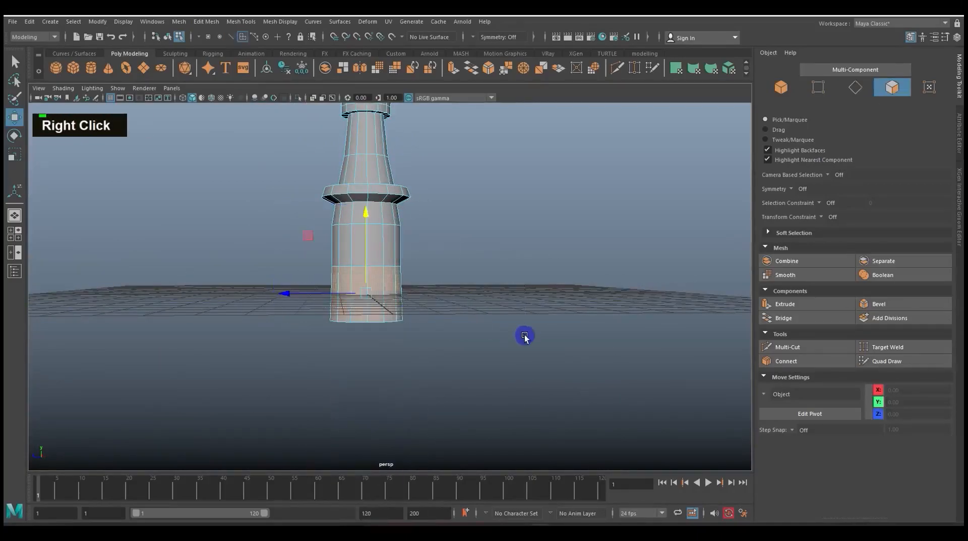
key("w")
key("e")
key("r")
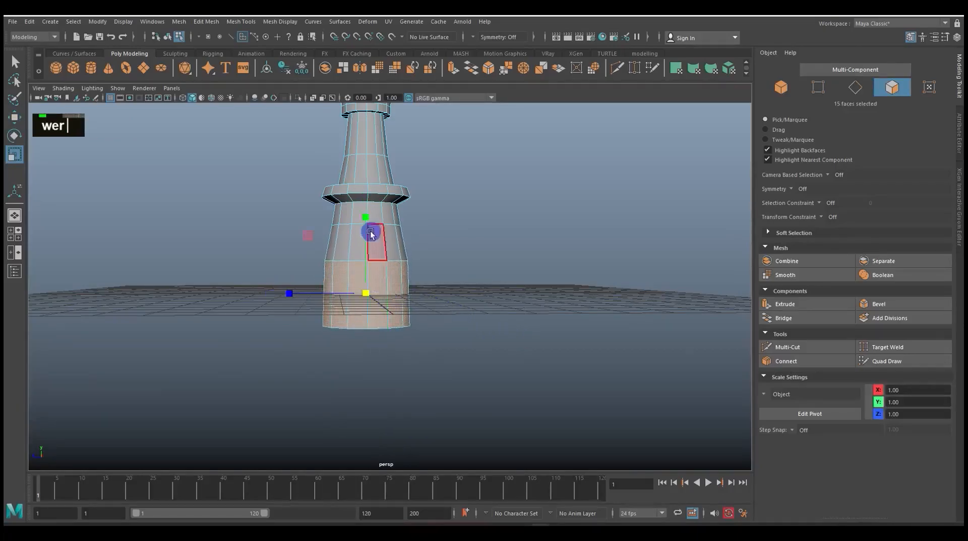
Examine the whole tower in object mode and switch to the image viewer to compare it with Extrude render.jpg
scroll(368, 228, "down", 3)
left_click_drag(378, 255, 389, 298, "alt")
scroll(389, 298, "up", 3)
key("w")
right_click_drag(378, 187, 448, 175)
scroll(432, 287, "down", 3)
scroll(444, 288, "up", 3)
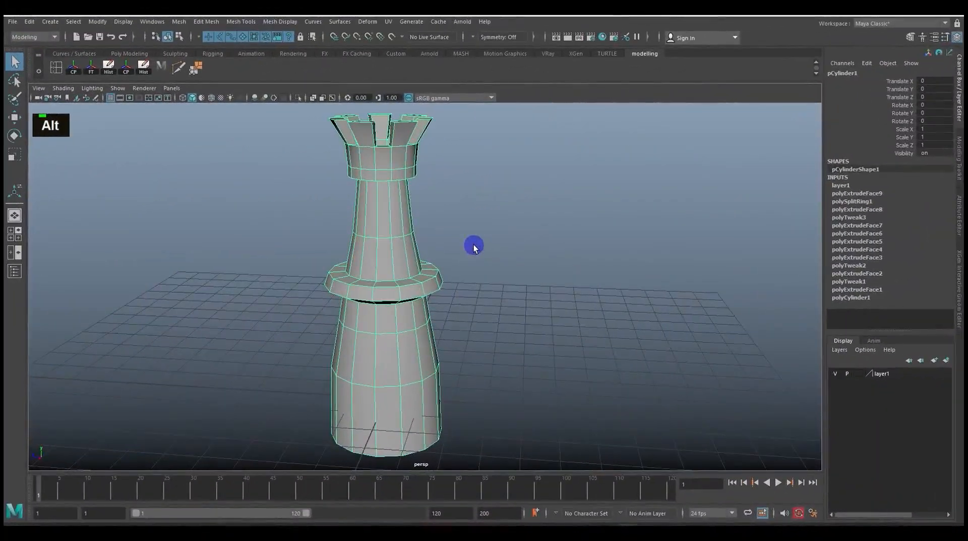
mouse_move(560, 246)
left_mouse_down("alt")
mouse_move(553, 237)
mouse_move(570, 235)
left_mouse_up("alt")
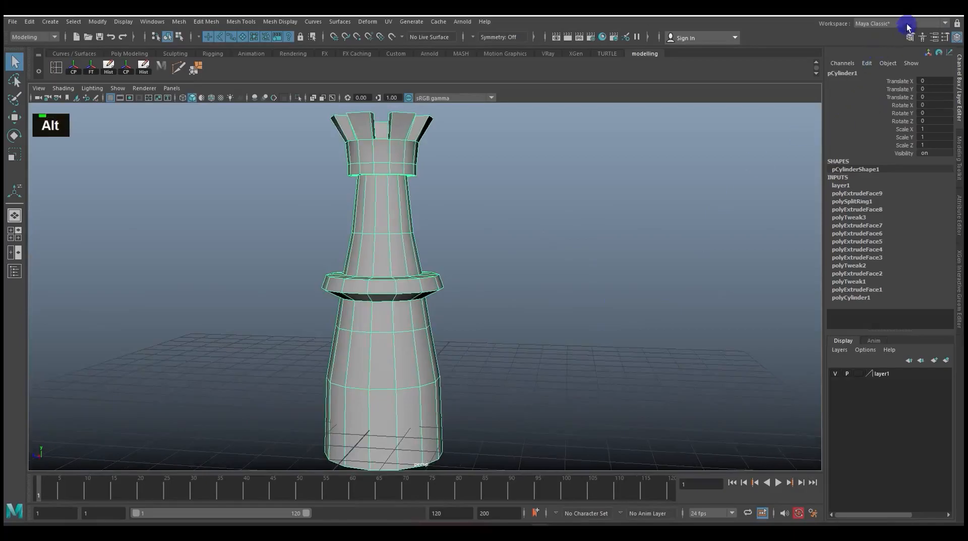
key("alt+Tab")
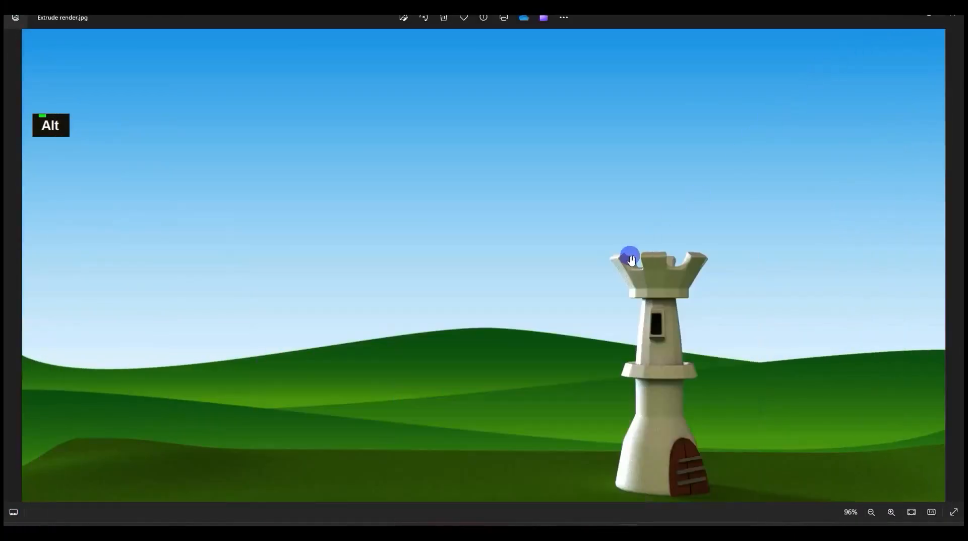